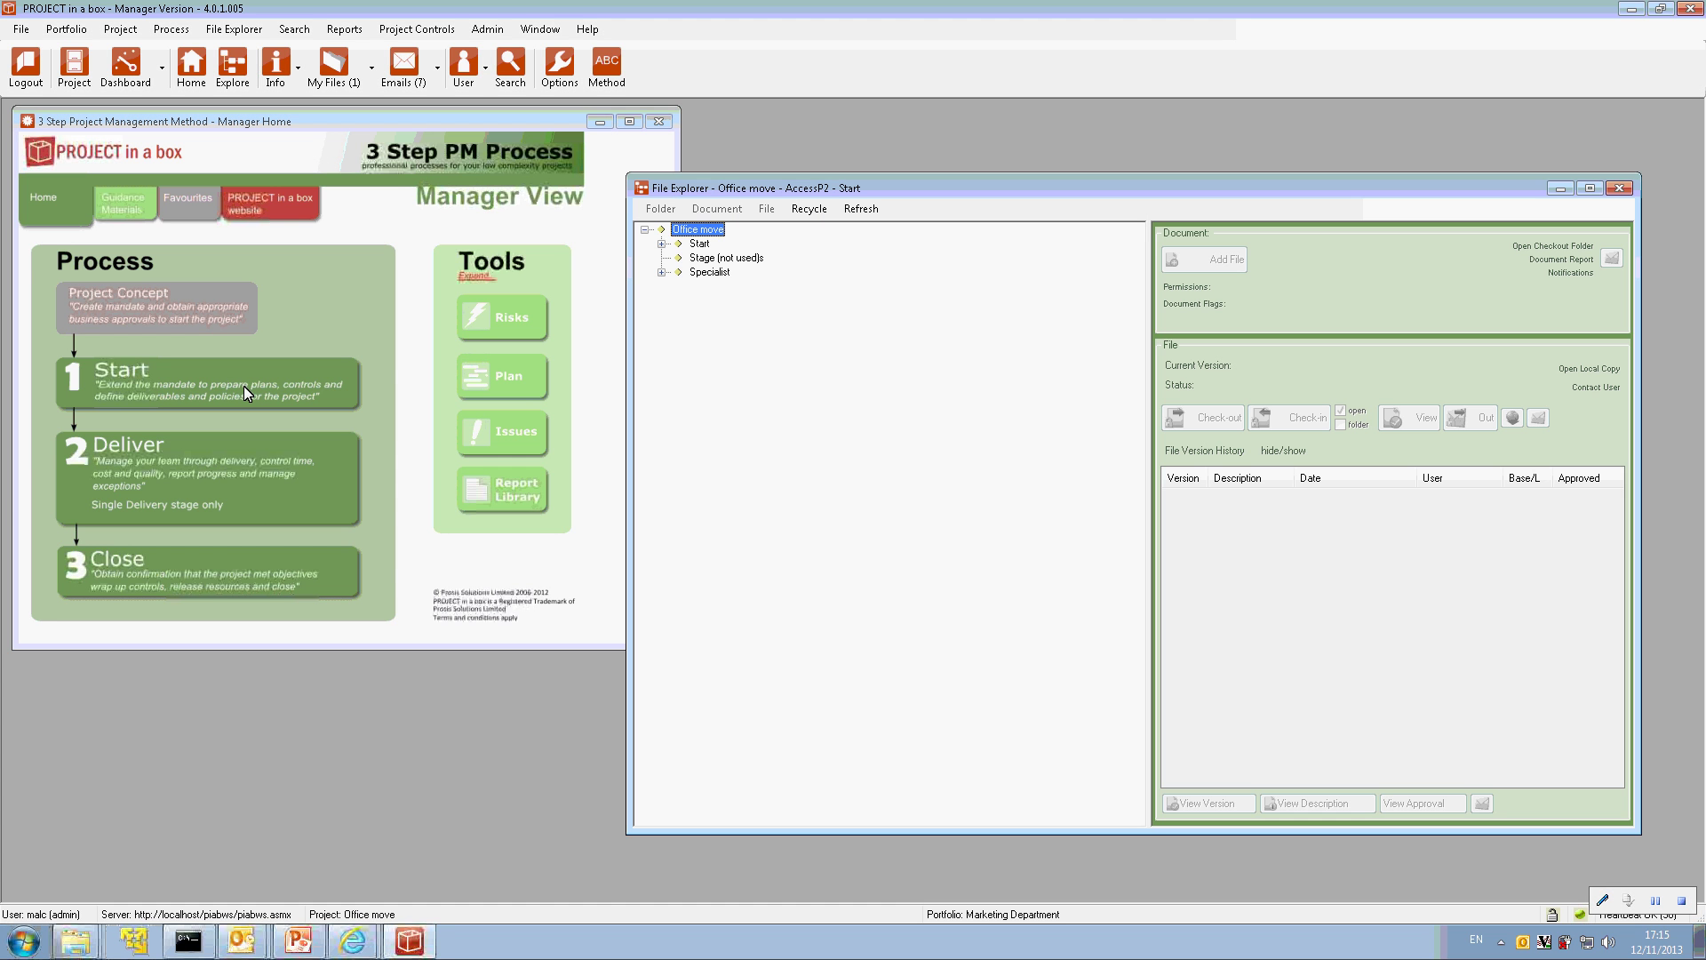
# Expand Start, then Daily Log and Project Controls, to list its six files, including test.mpp.
pyautogui.click(661, 243)
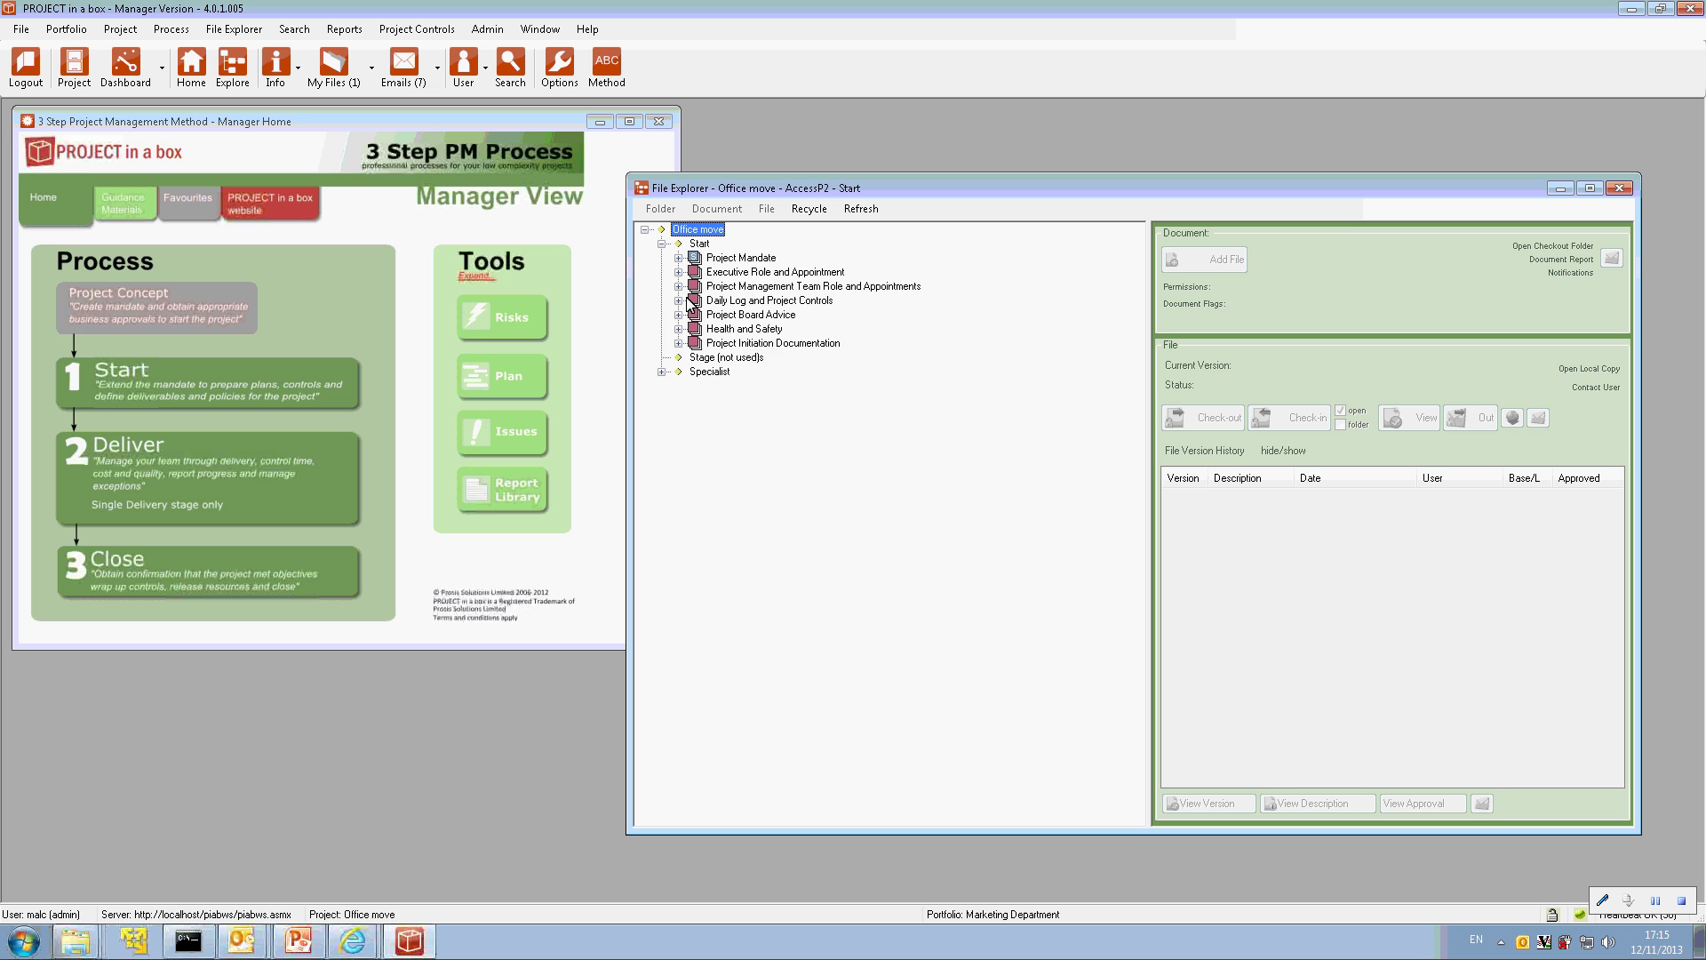
pyautogui.click(680, 300)
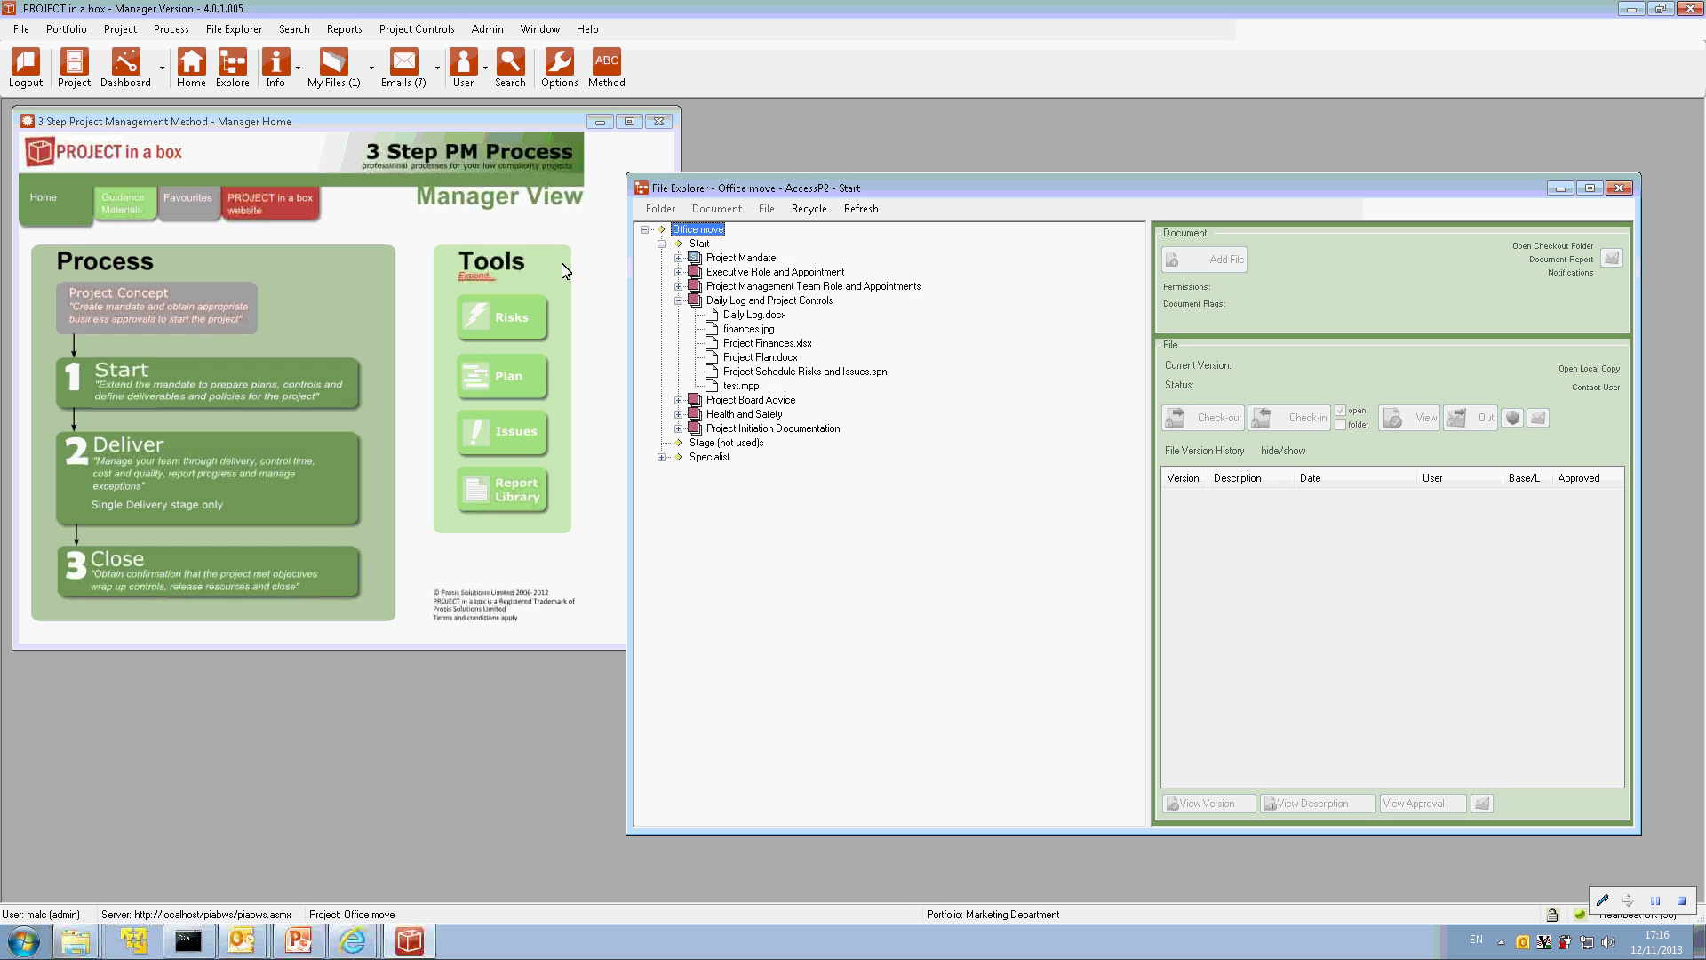
# Select Project Schedule Risks and Issues.spn to see version 0.0.bg and its version history.
pyautogui.click(889, 376)
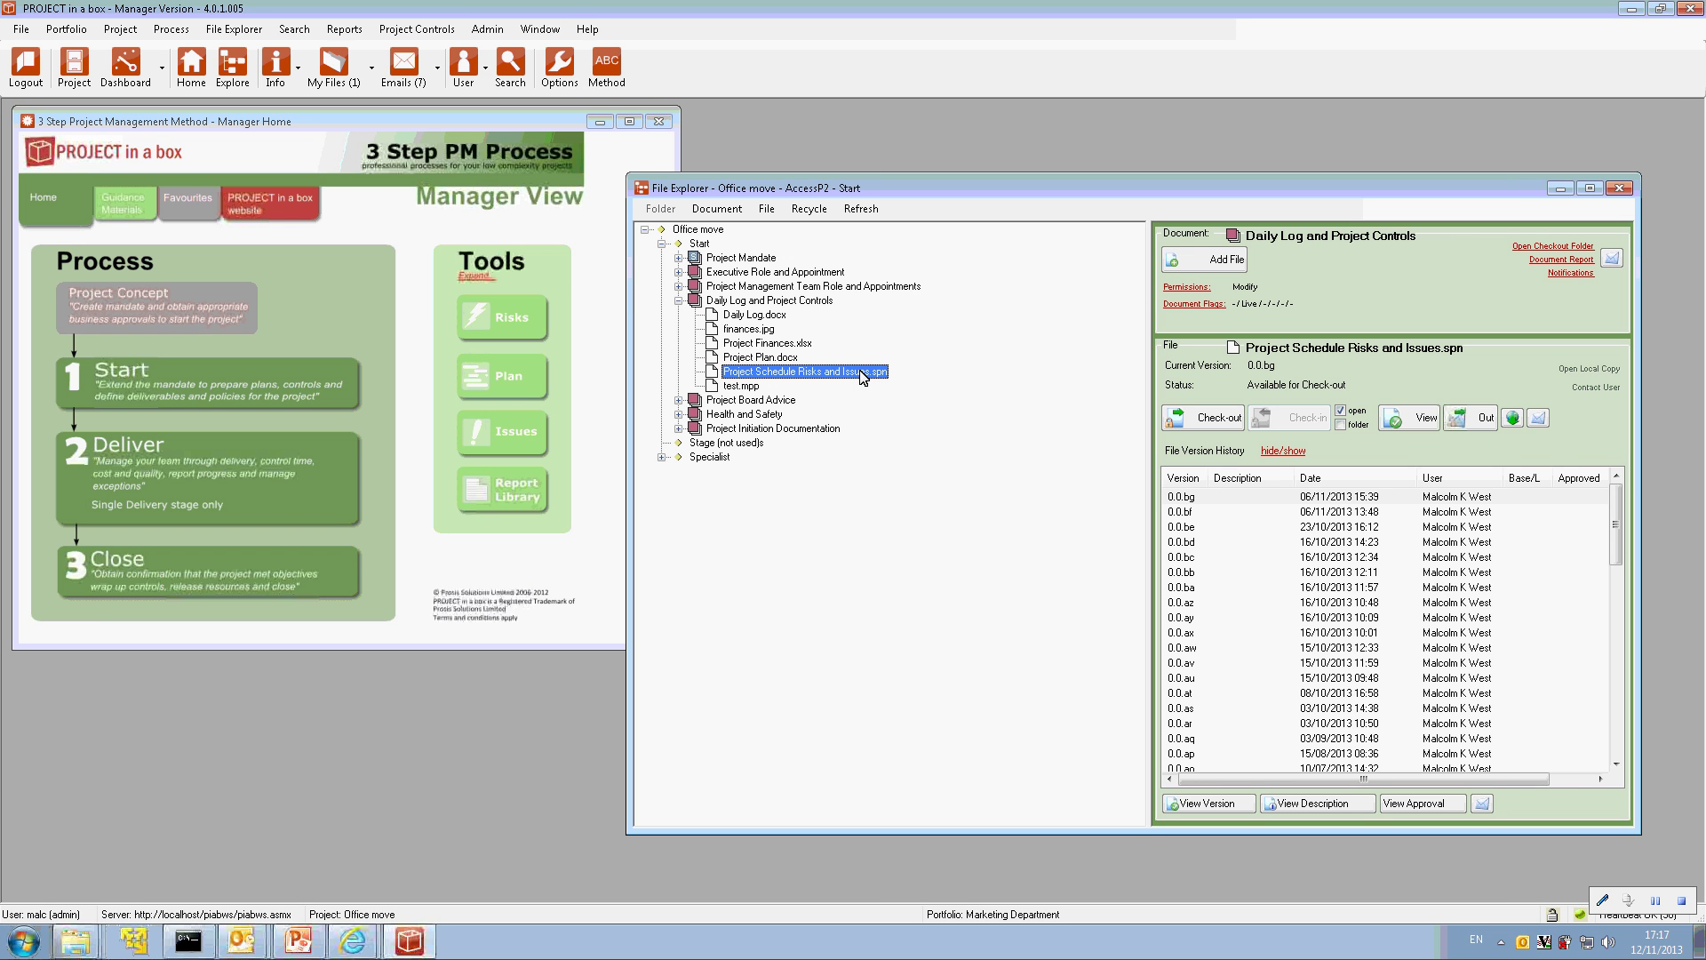
# From Manager Home, open the Risks window for 'Office move' listing its 10 risks.
pyautogui.click(611, 315)
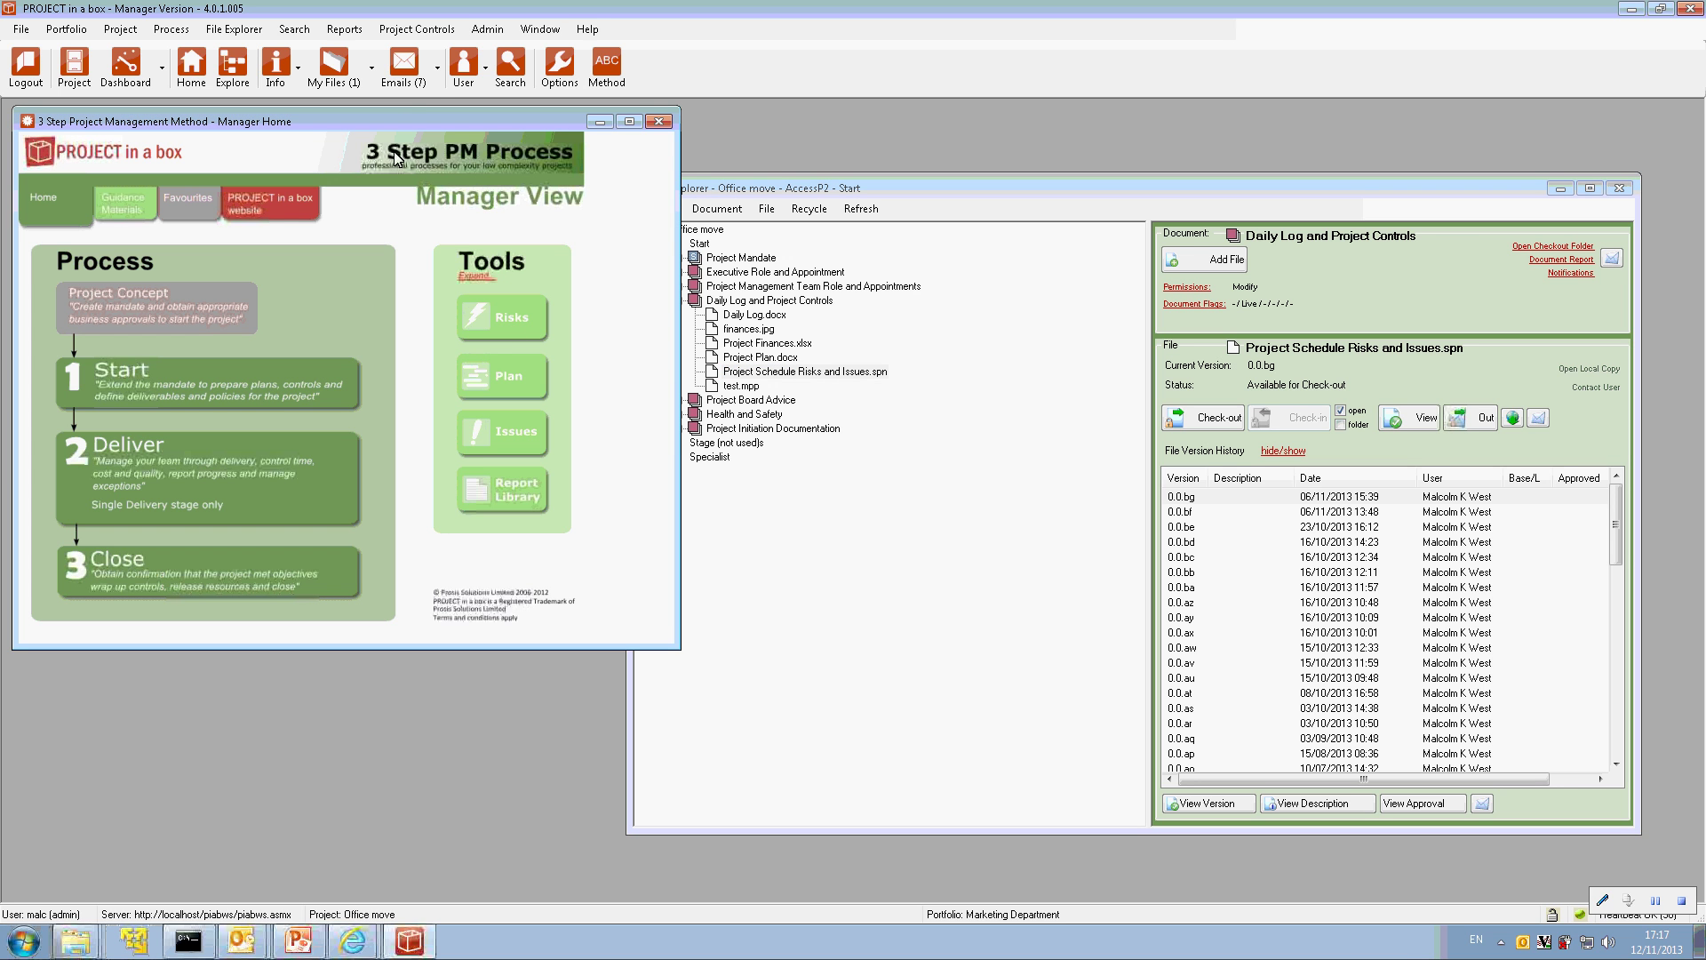
pyautogui.click(425, 31)
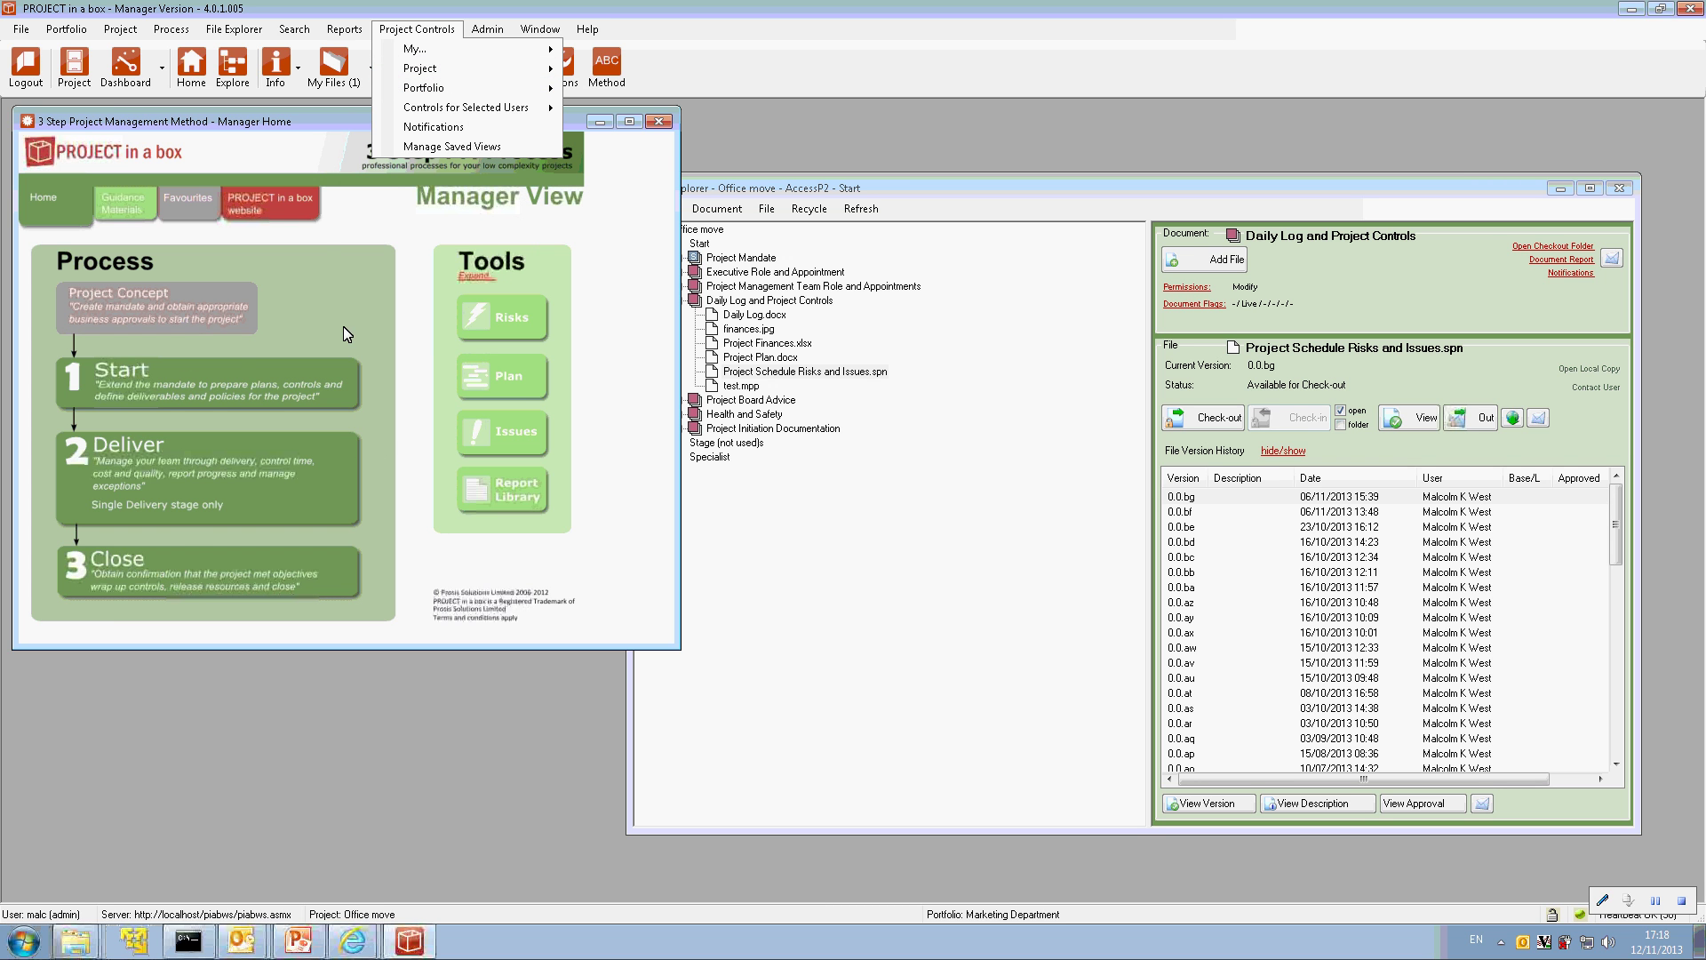
pyautogui.click(631, 278)
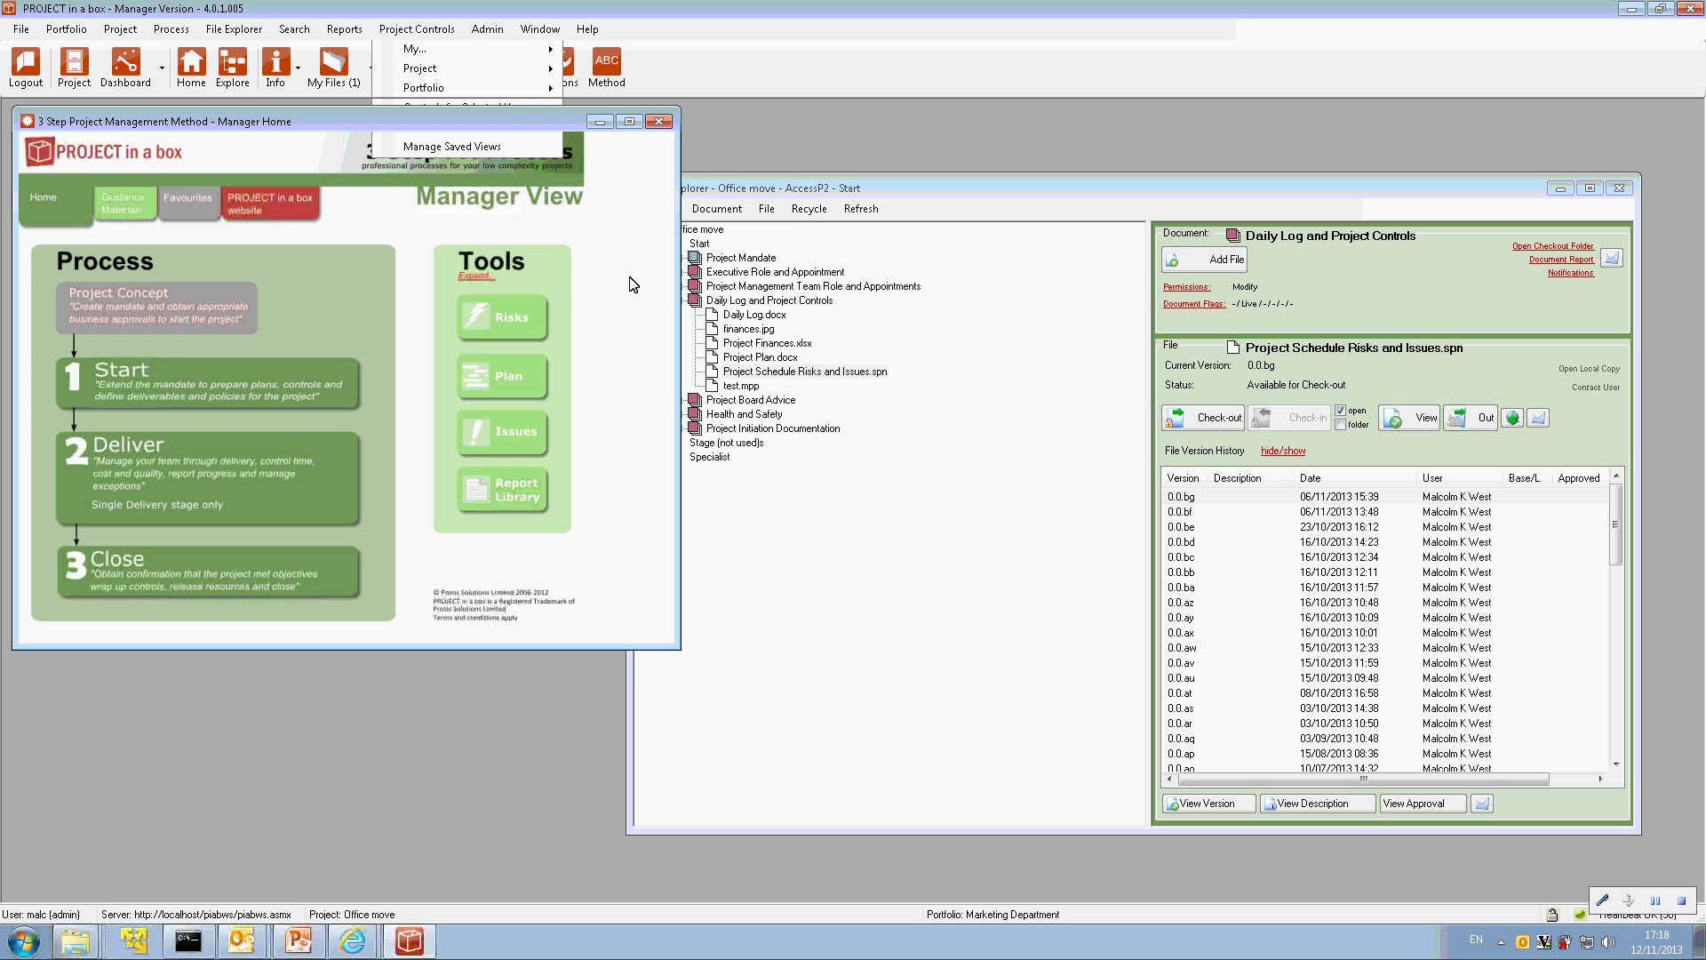
pyautogui.click(512, 324)
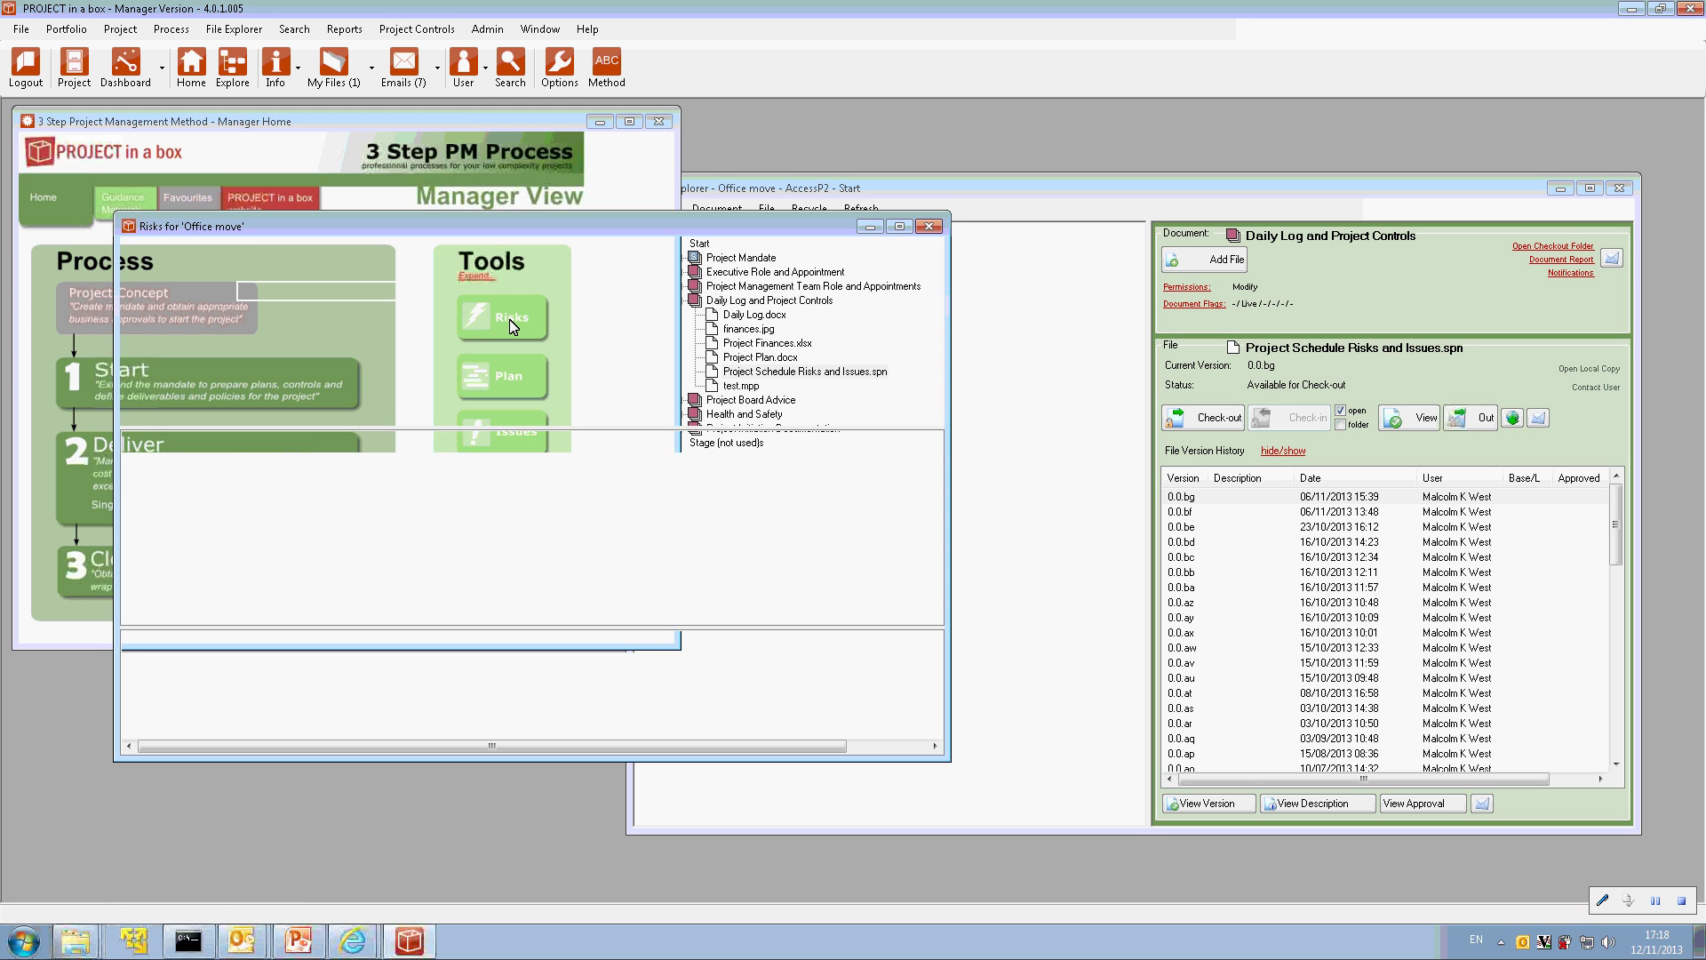
# Reposition and enlarge the Risks window, then view risk 3's Falls and trips mitigation response.
pyautogui.moveTo(521, 236); pyautogui.dragTo(706, 188)
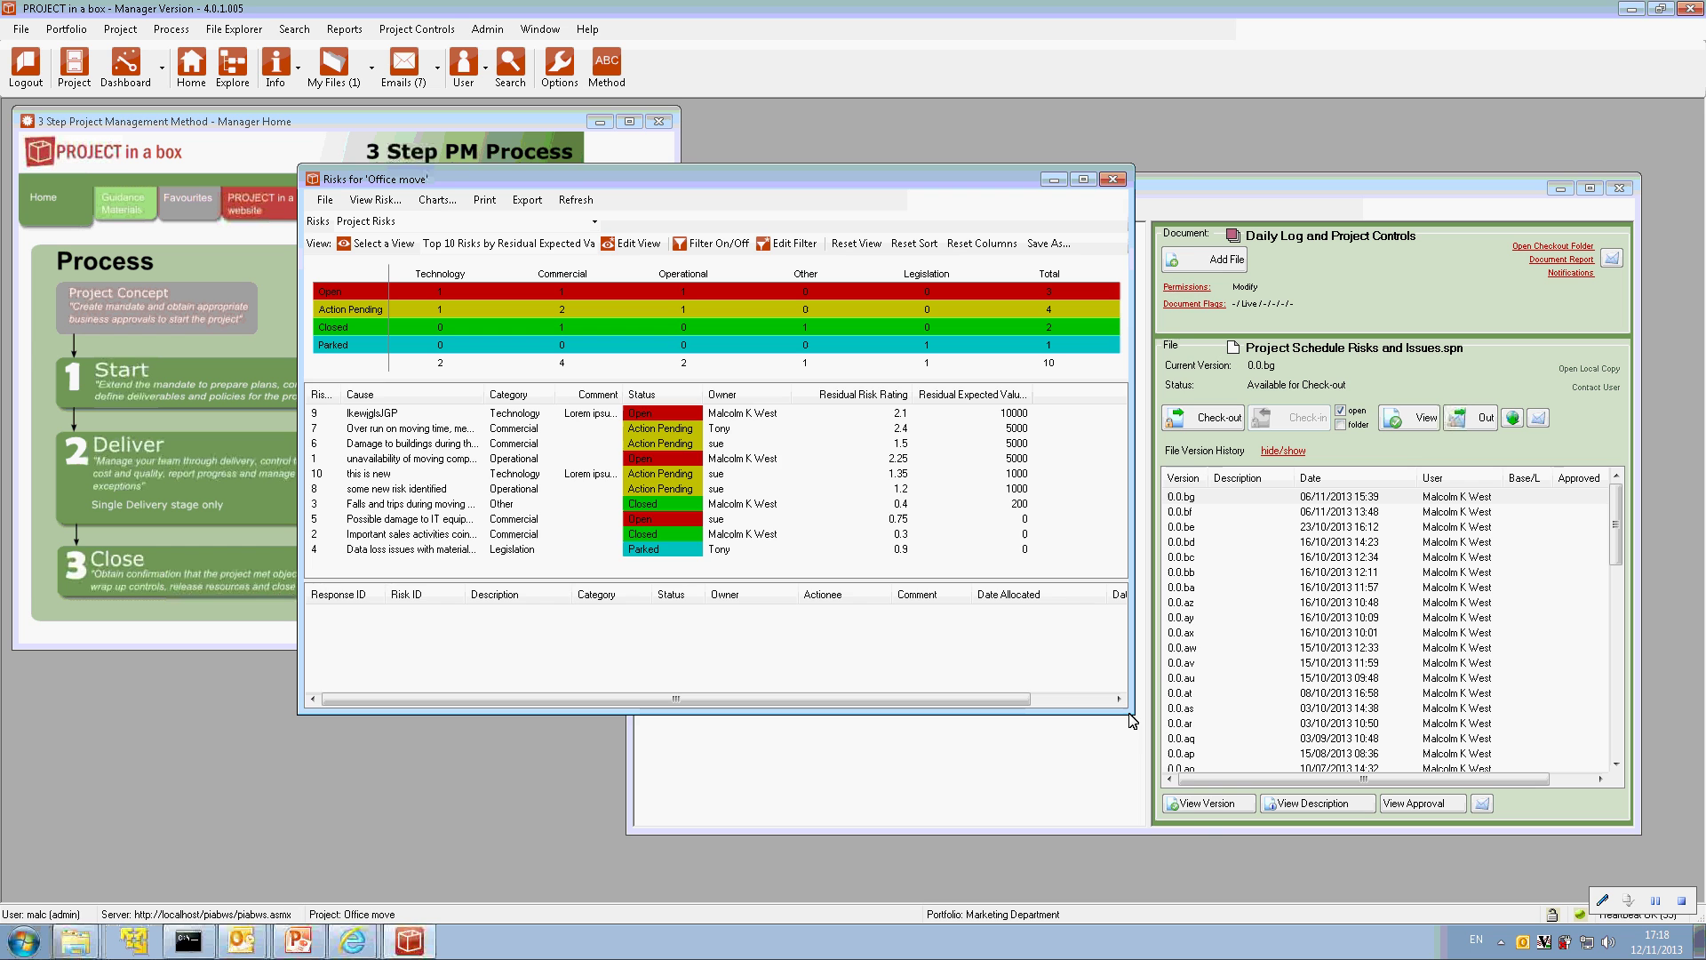
pyautogui.moveTo(1133, 720); pyautogui.dragTo(1207, 851)
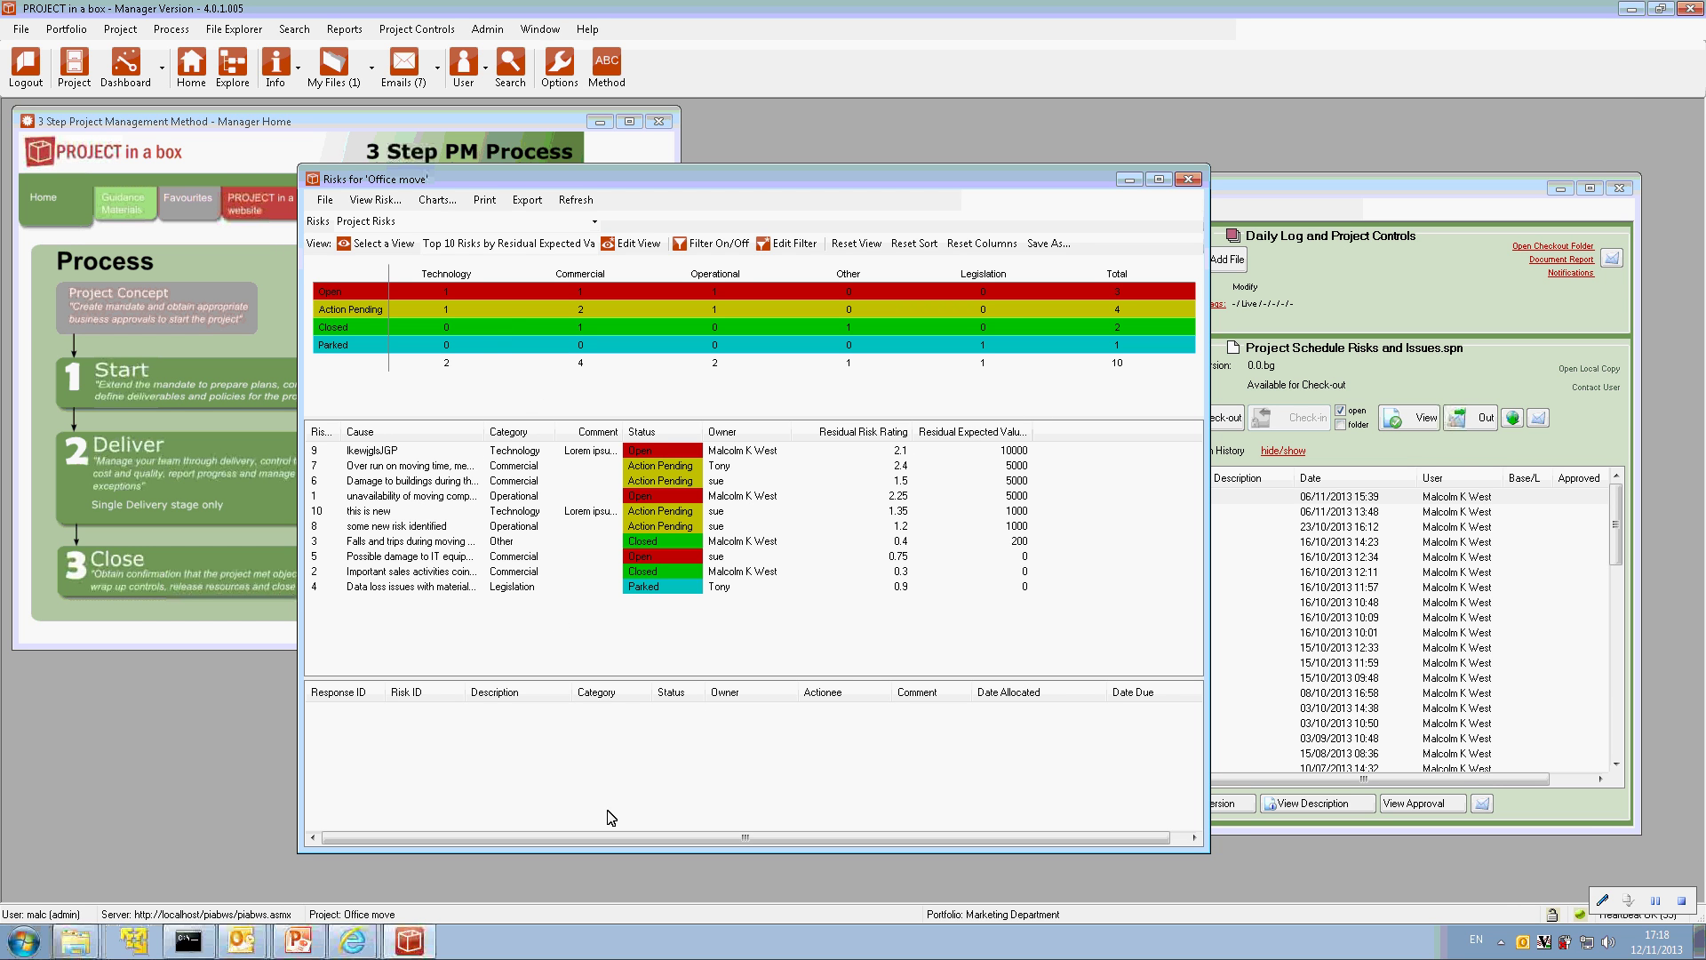
pyautogui.click(647, 543)
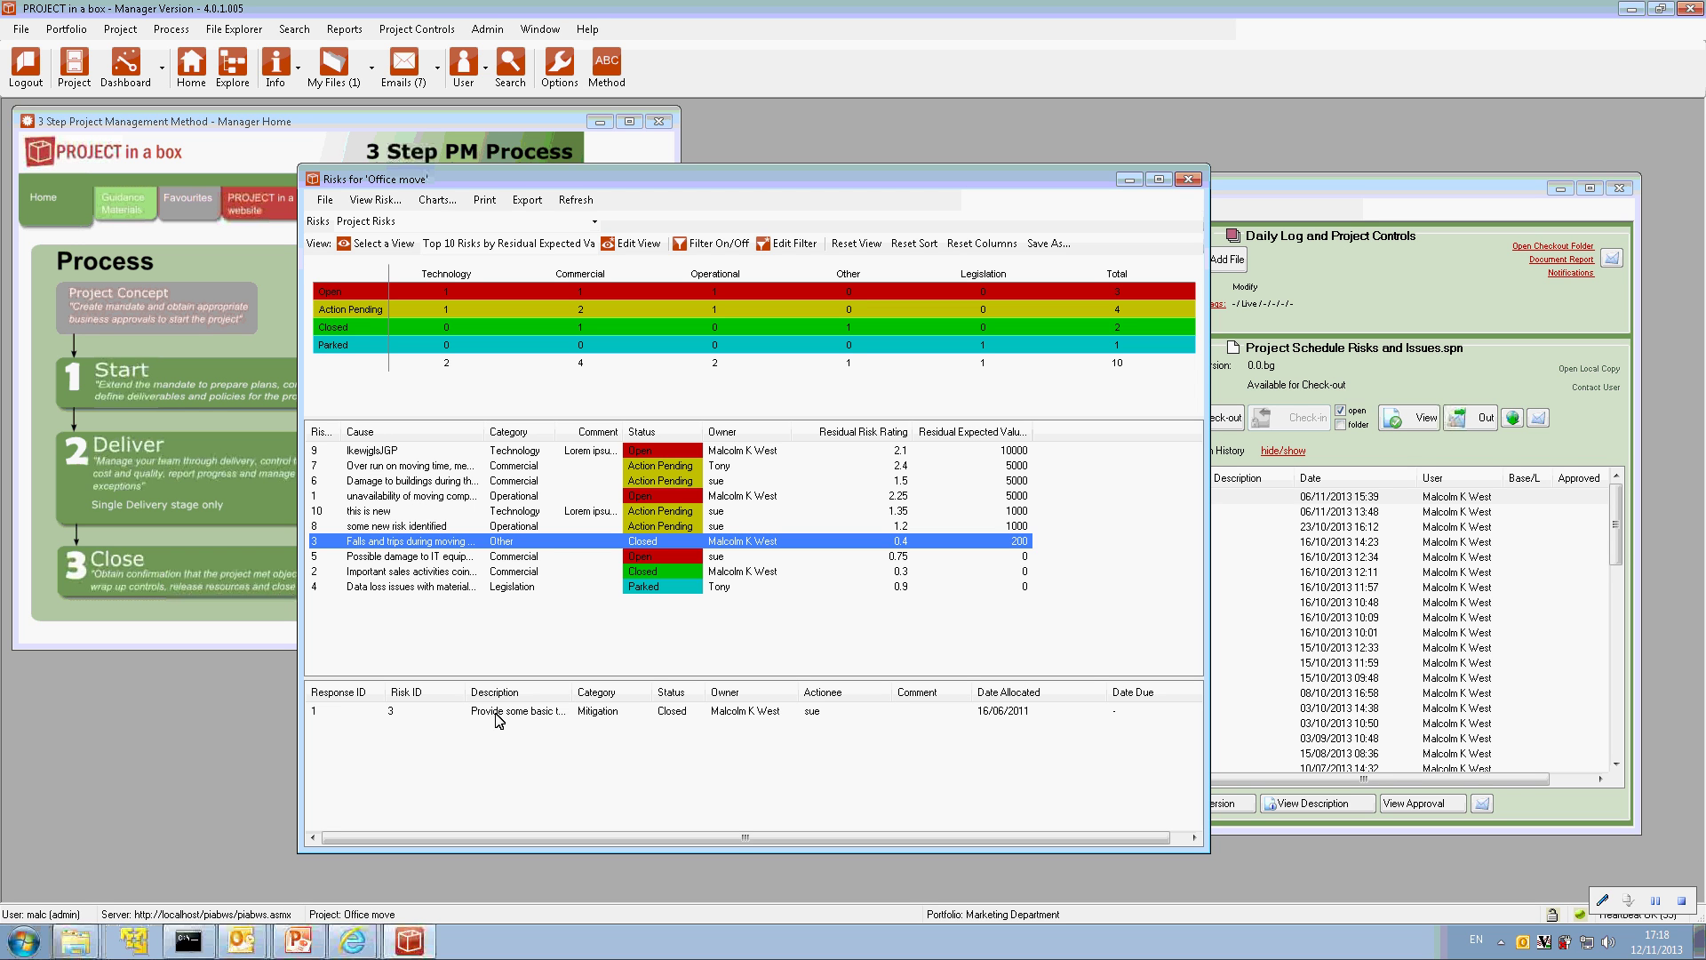
pyautogui.click(858, 715)
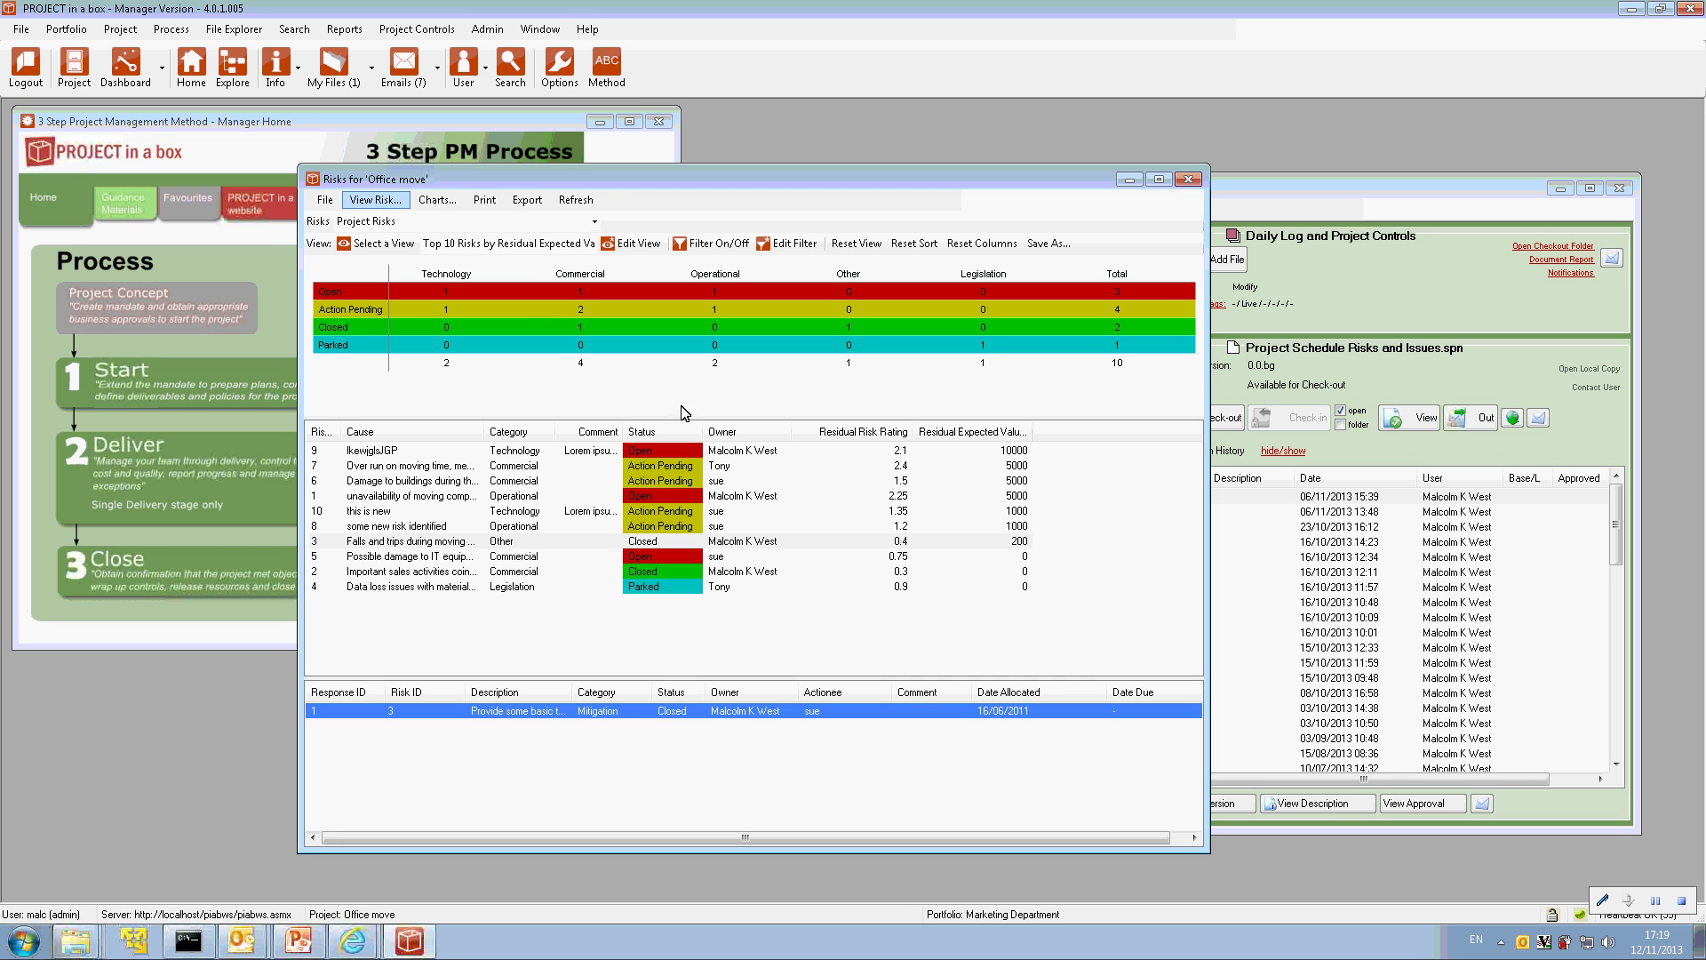
# Sort the risk list by owner, after trying ascending and descending category sorts.
pyautogui.click(511, 432)
pyautogui.click(511, 433)
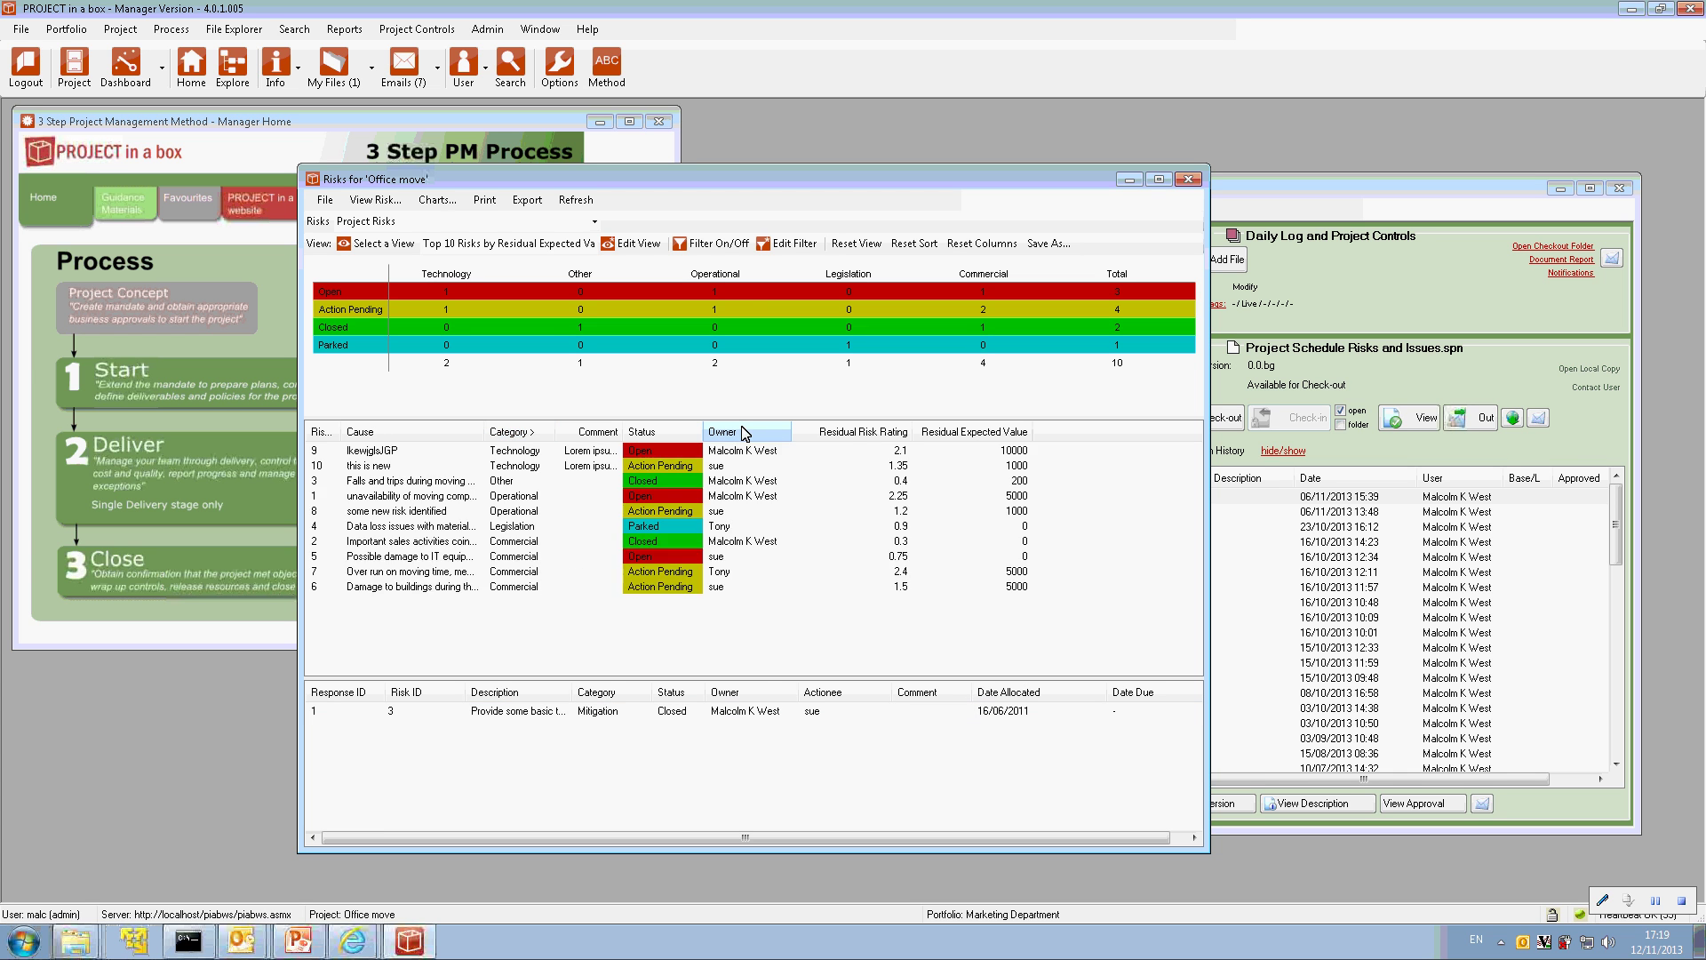
pyautogui.click(745, 432)
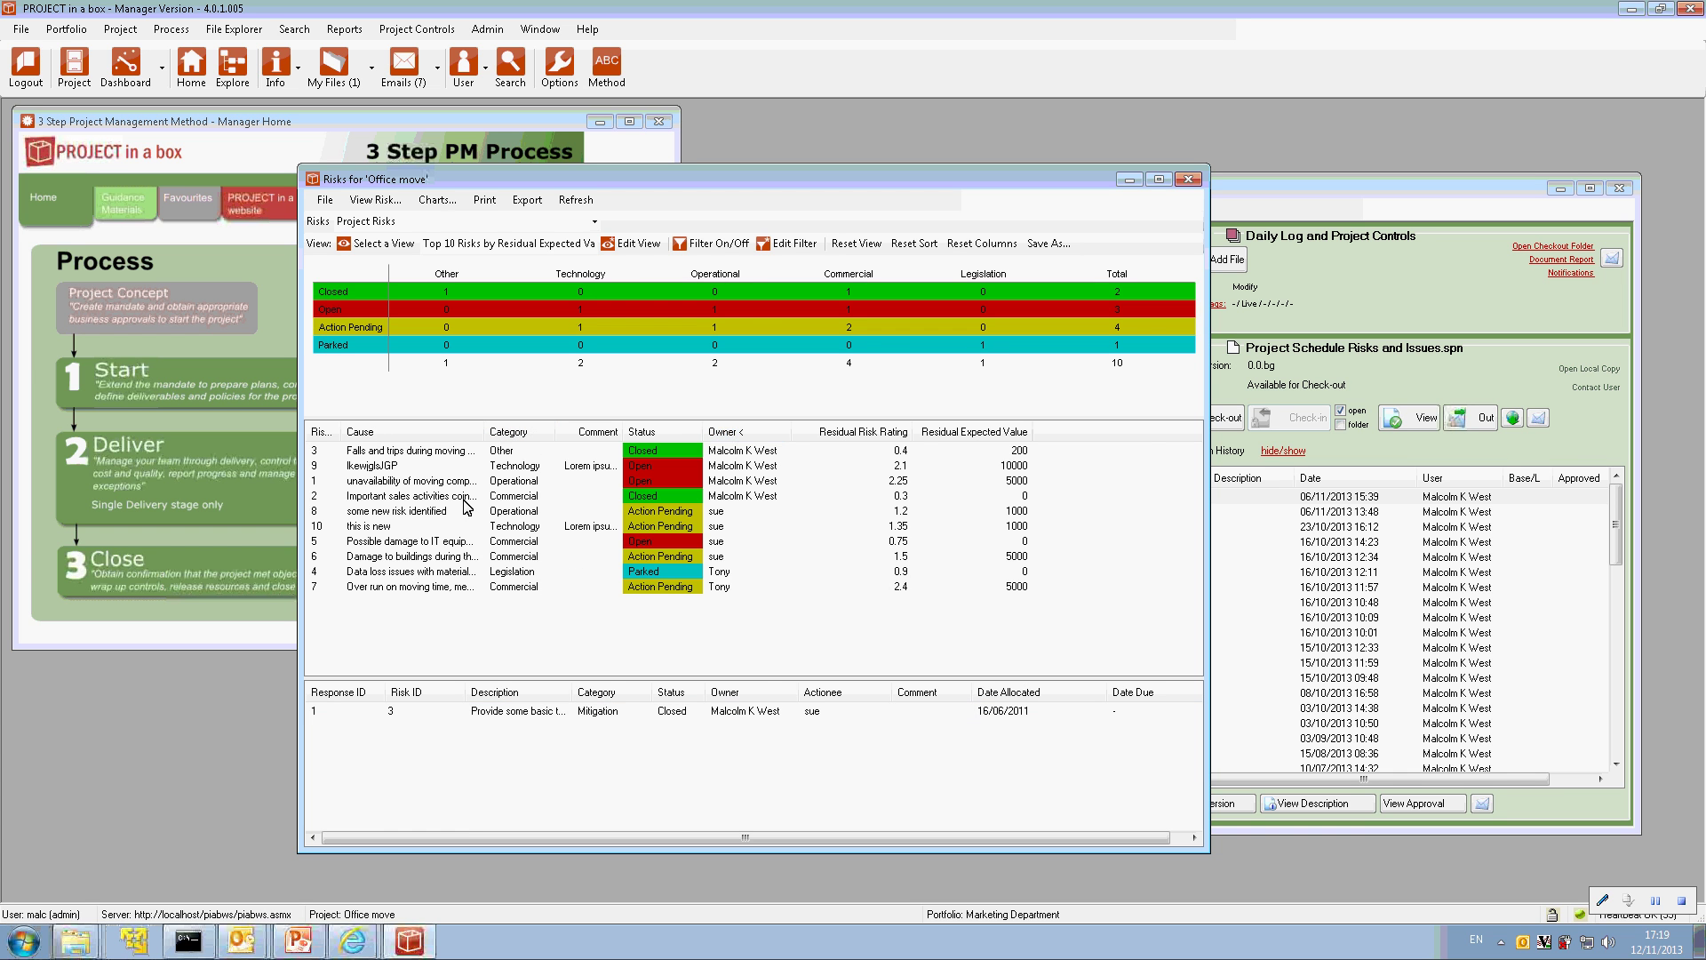
pyautogui.doubleClick(449, 497)
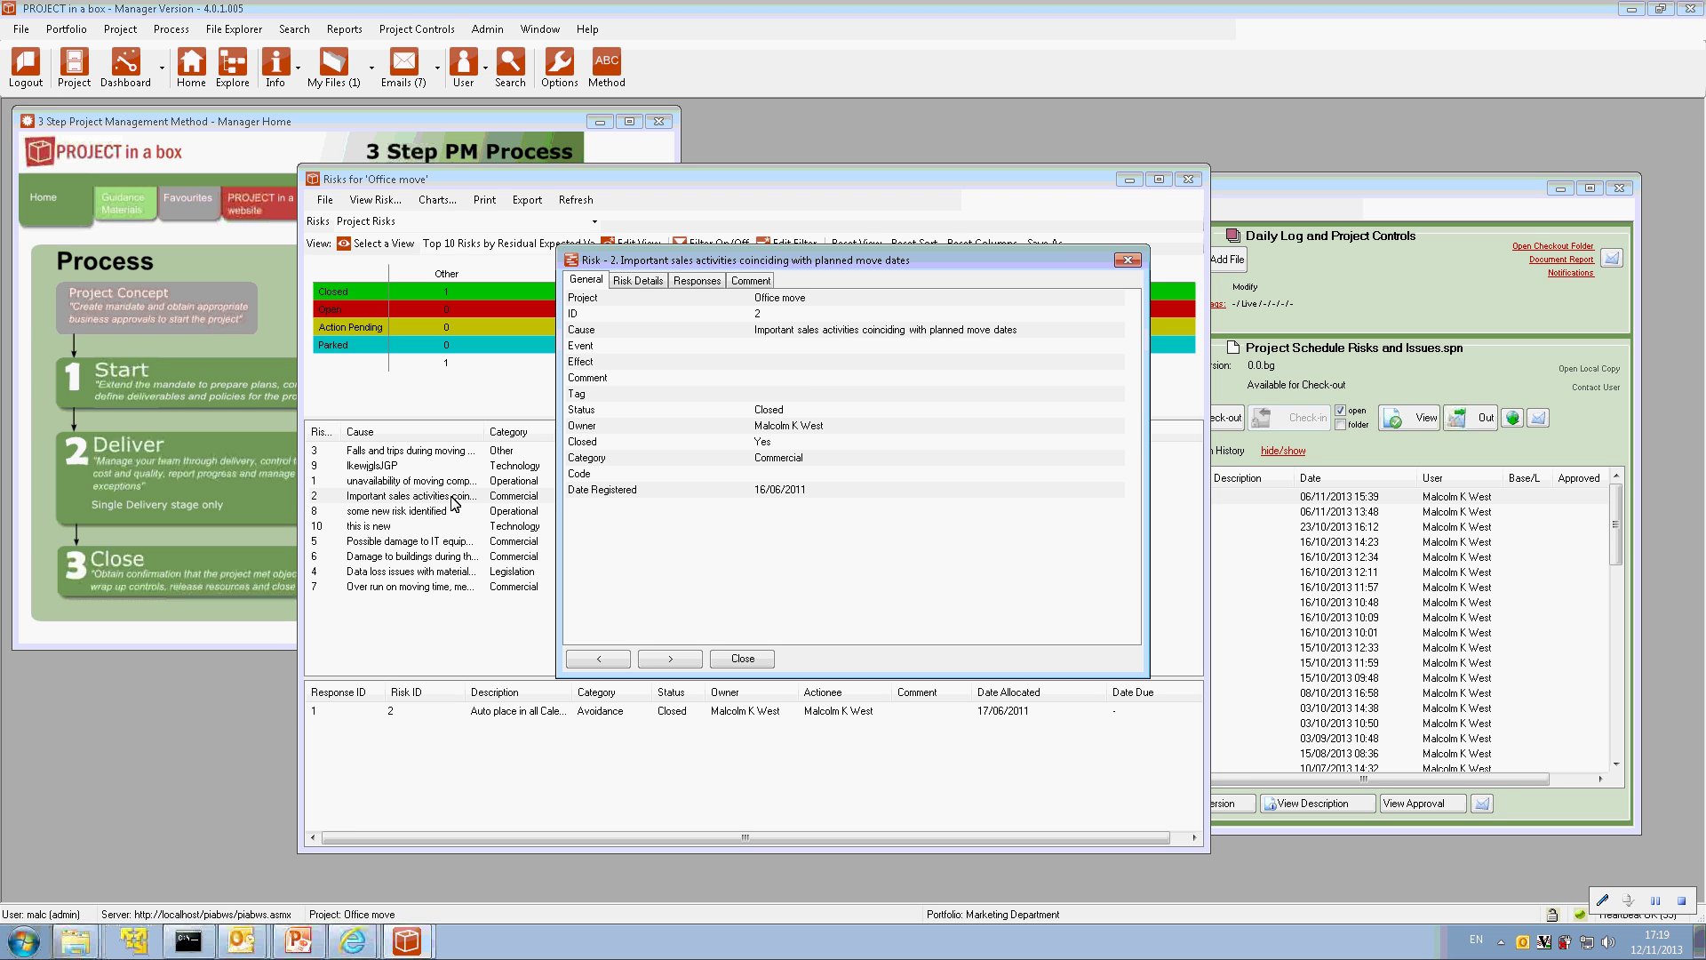
pyautogui.click(637, 281)
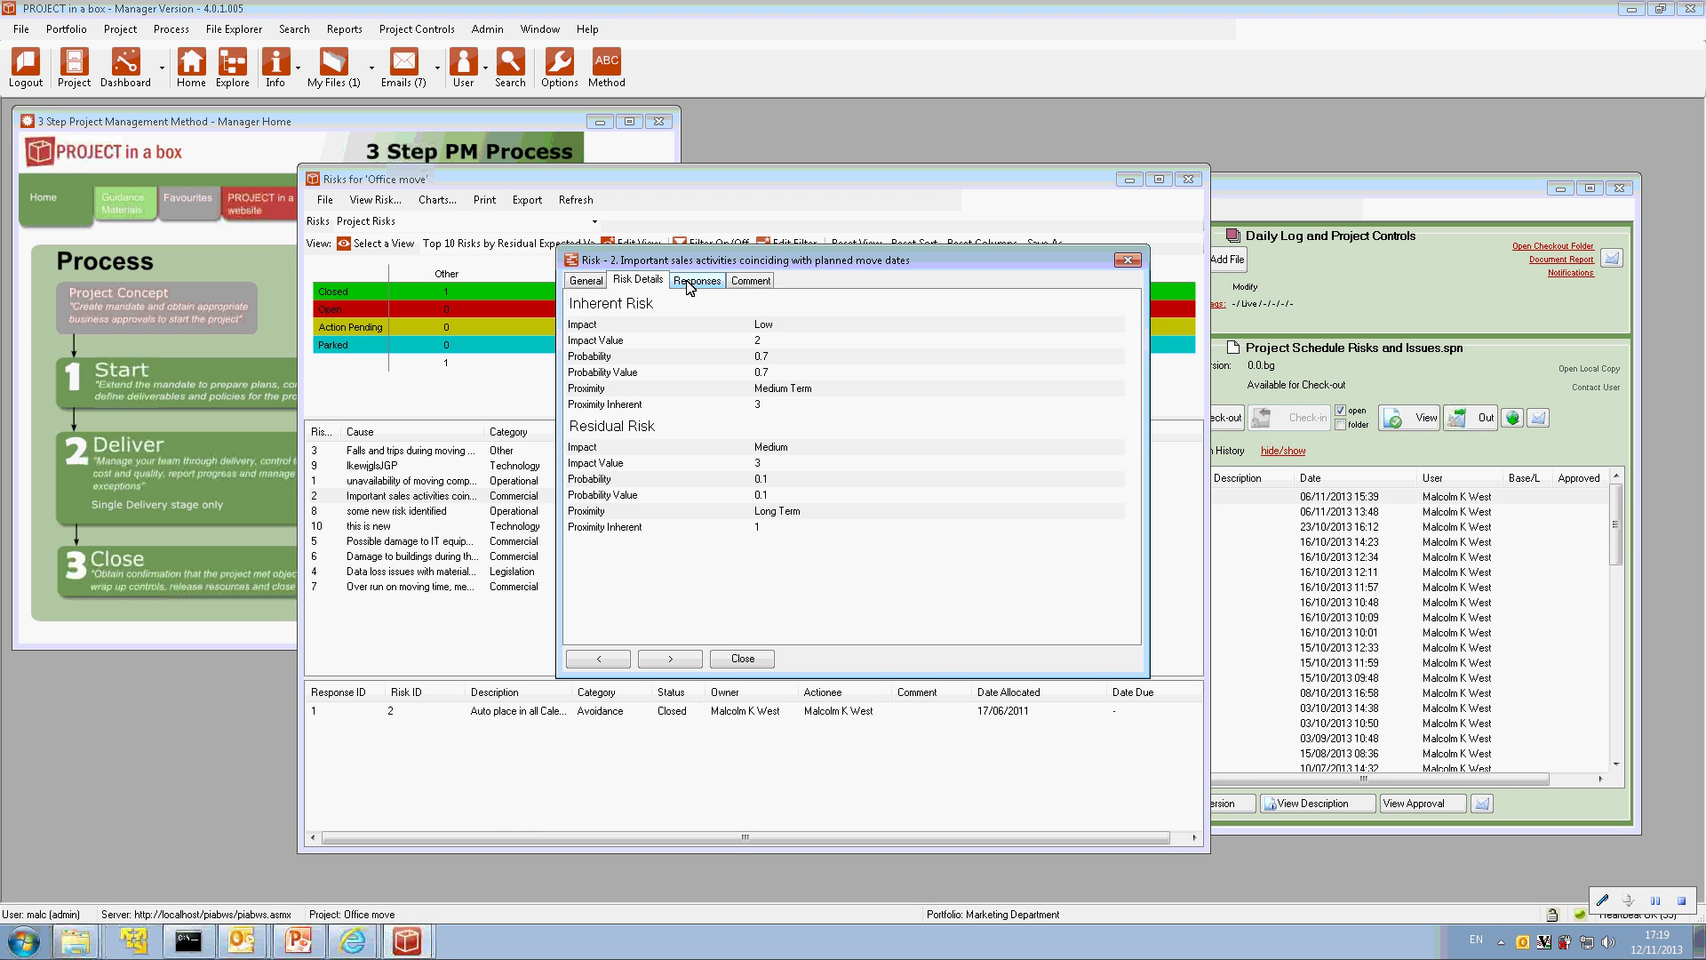
pyautogui.click(697, 280)
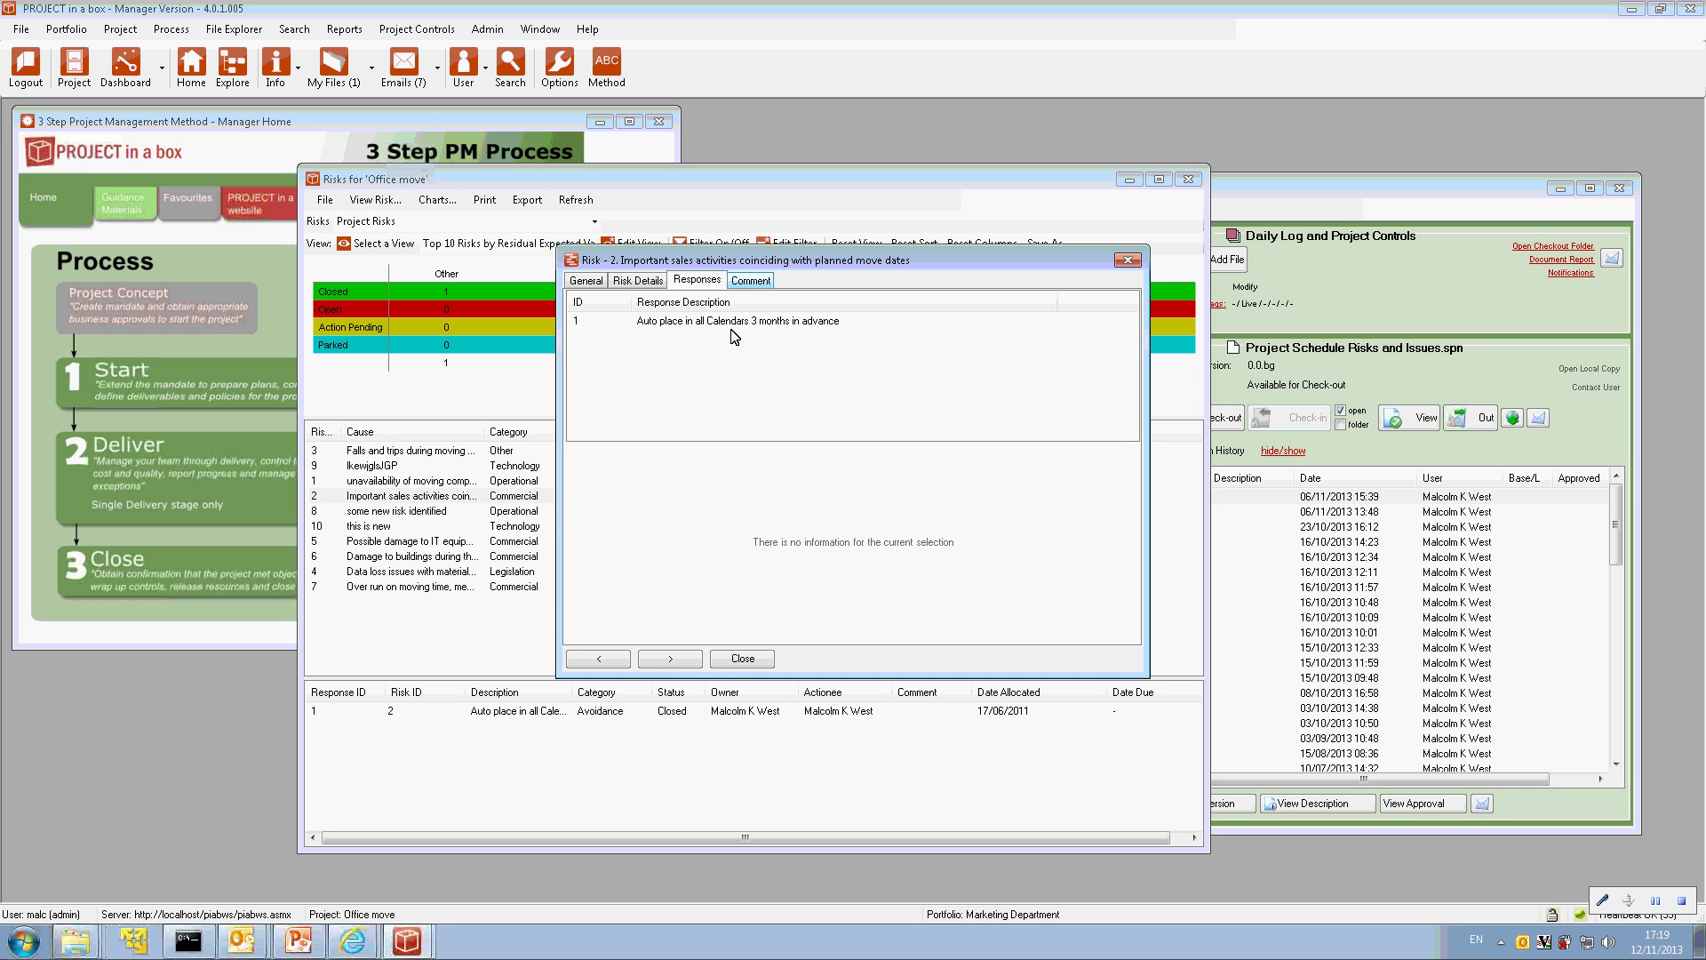
pyautogui.click(734, 323)
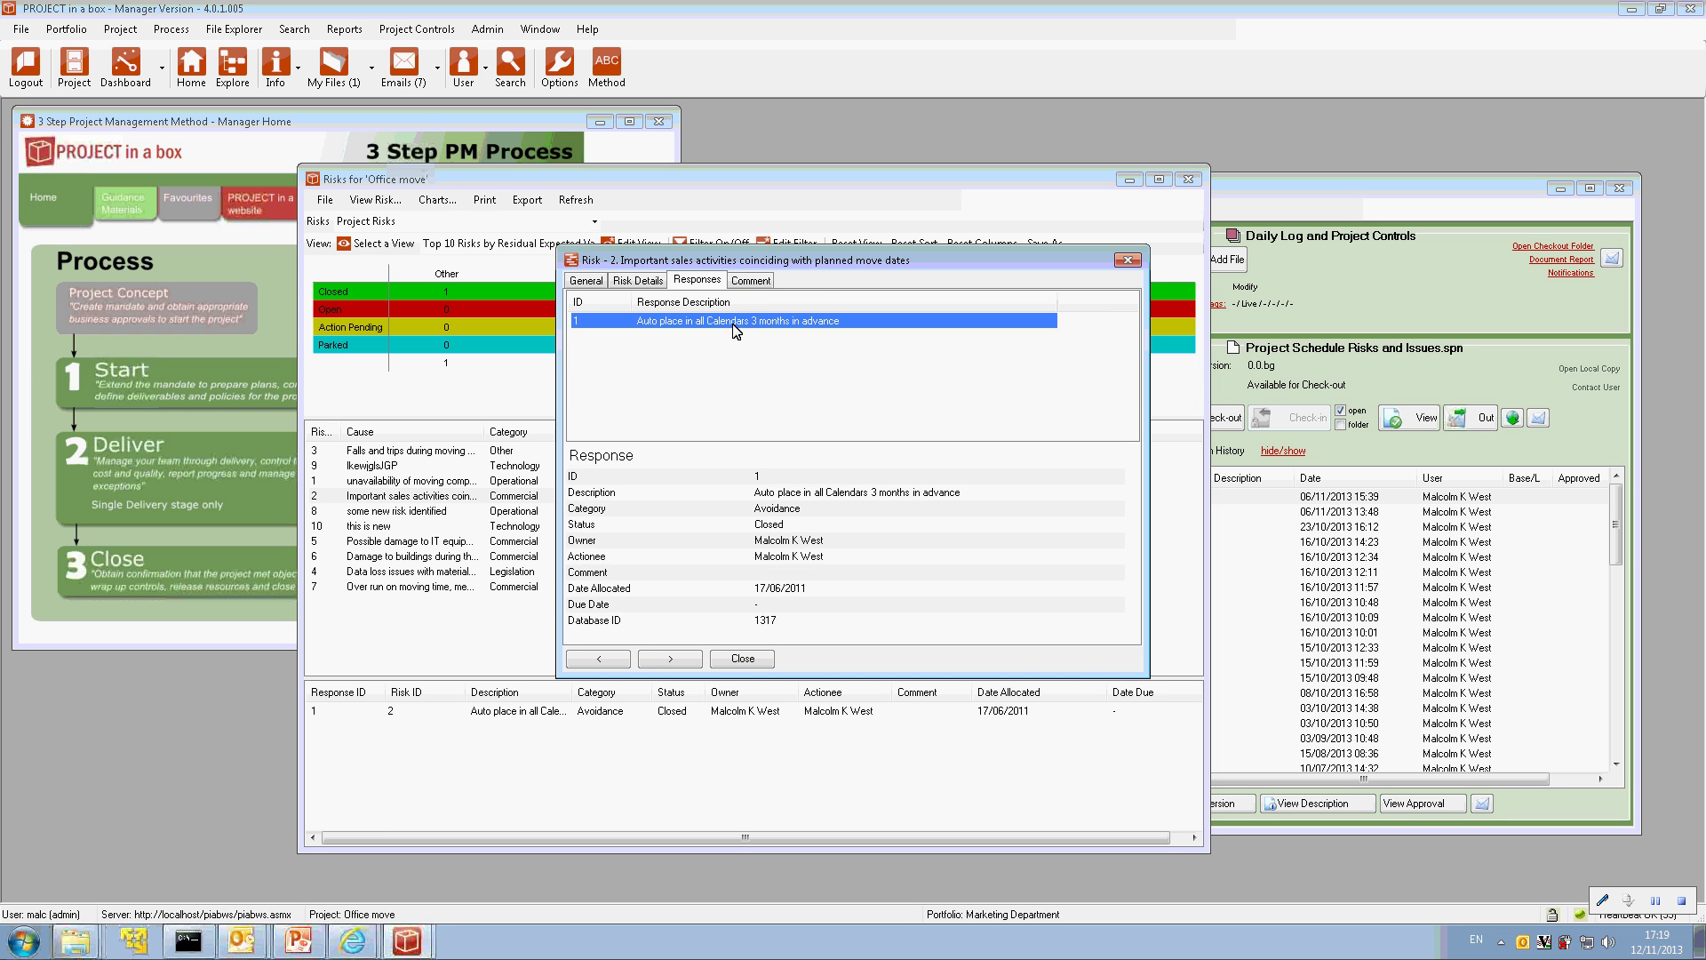
pyautogui.click(753, 283)
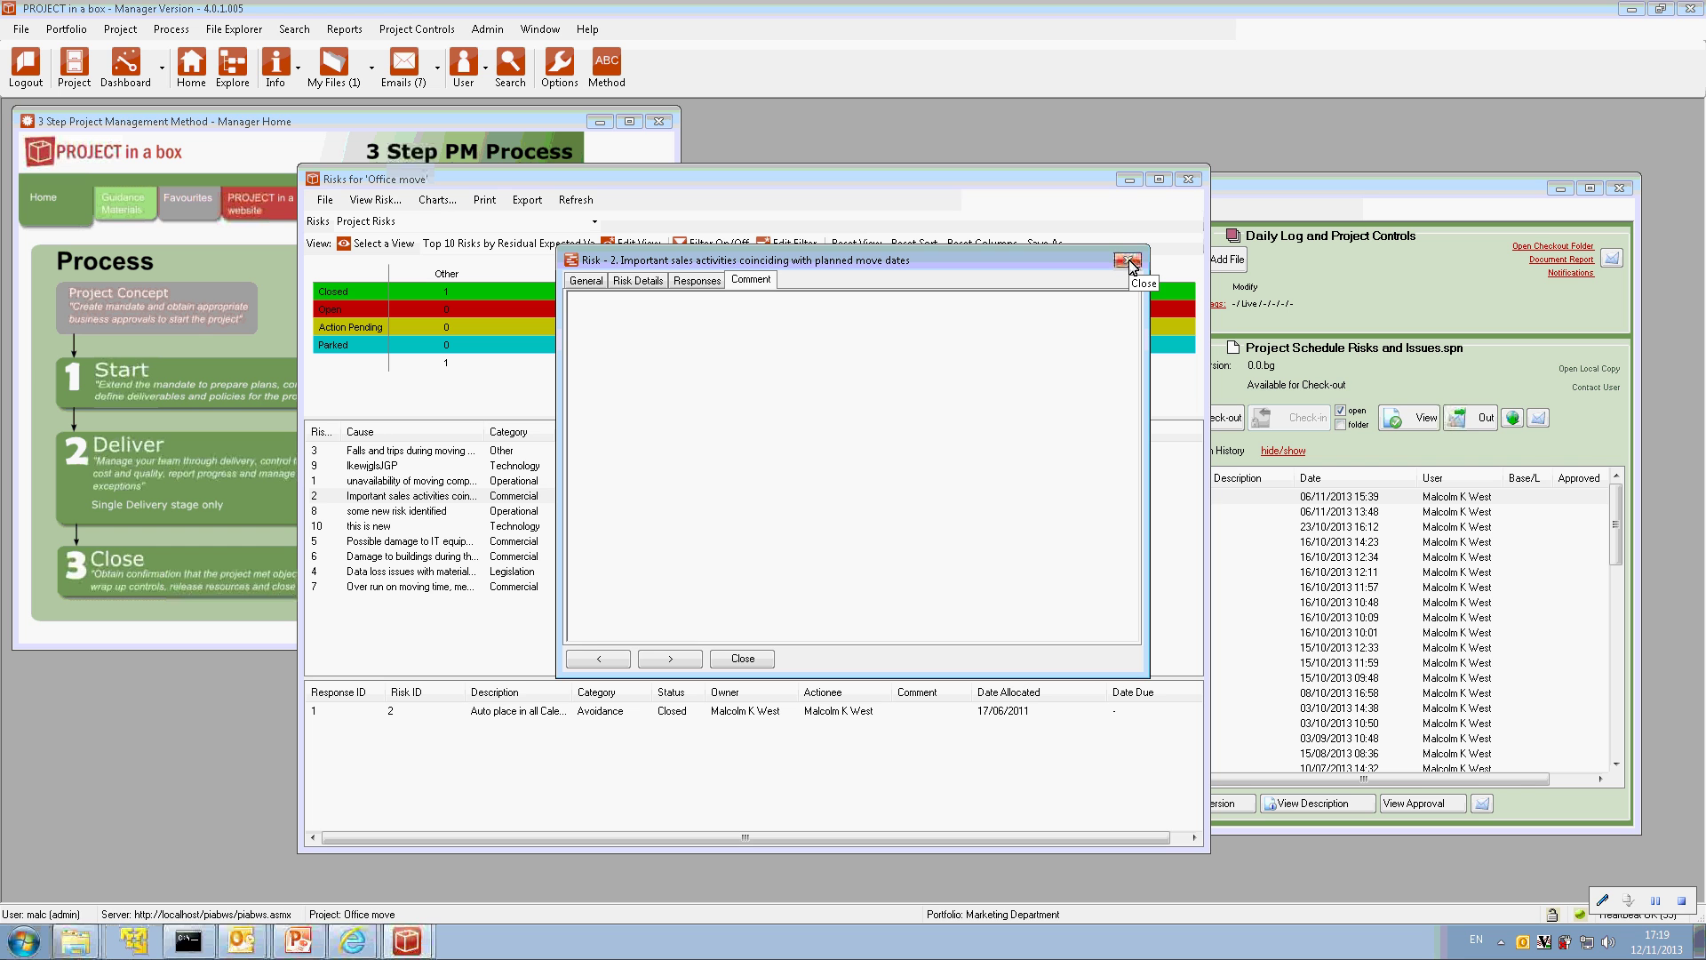
pyautogui.click(1131, 262)
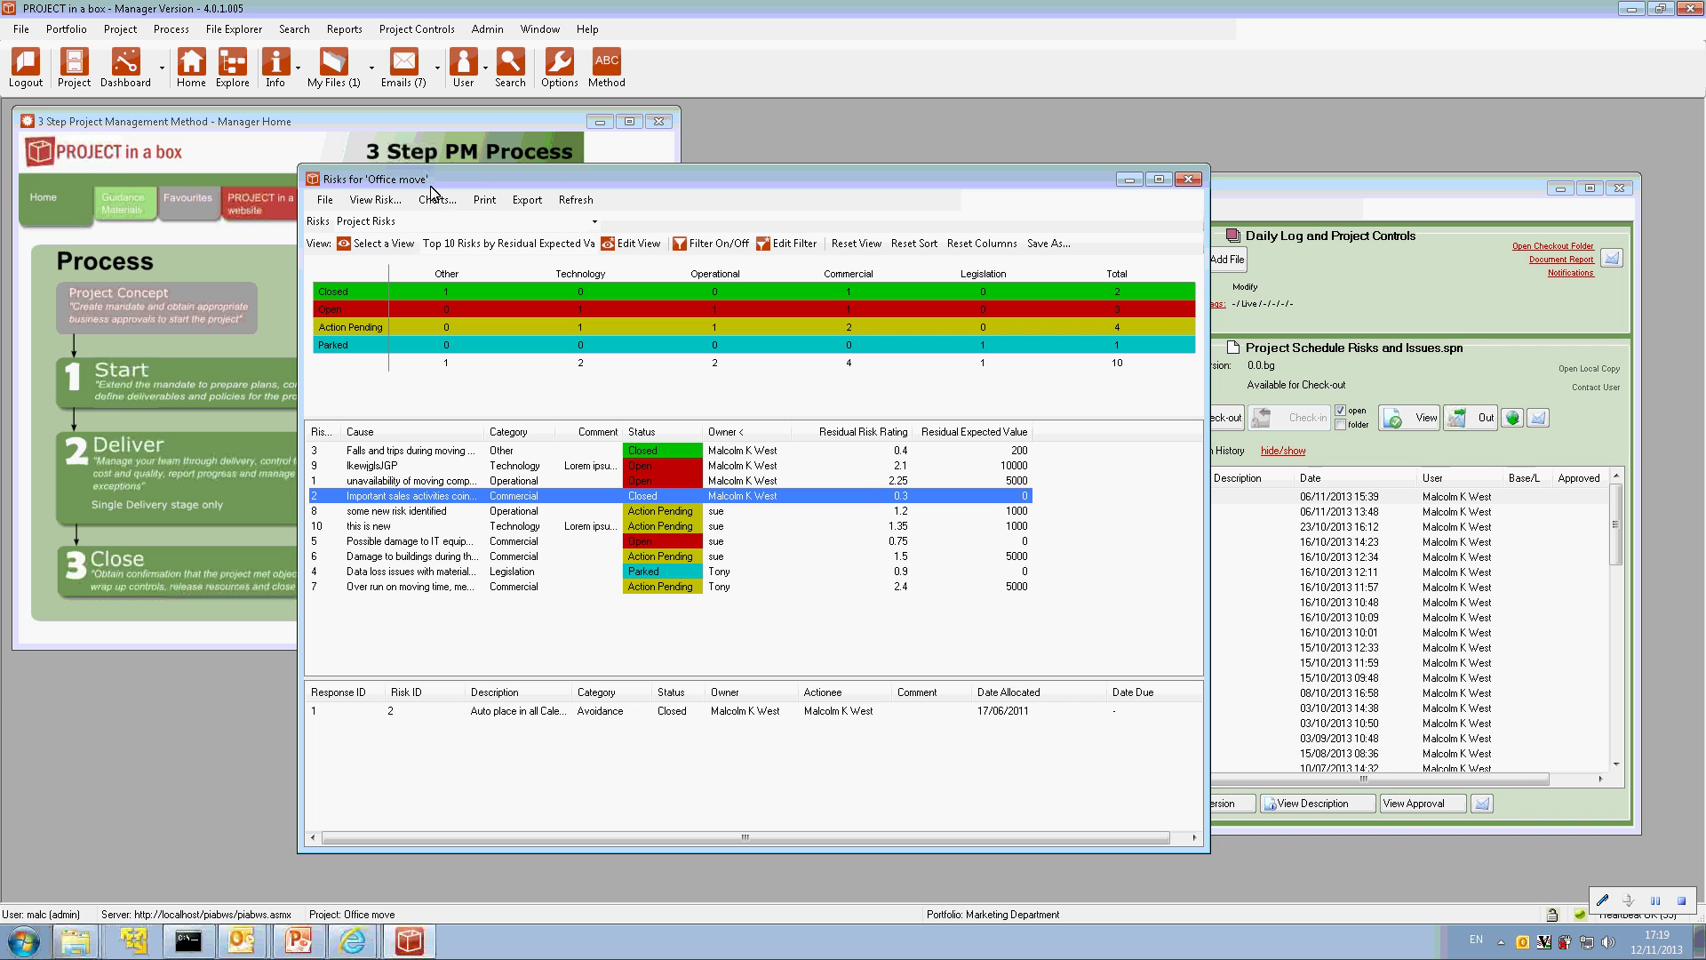
# Move the Risks window and switch to listing only My Project Risks.
pyautogui.moveTo(559, 182); pyautogui.dragTo(873, 162)
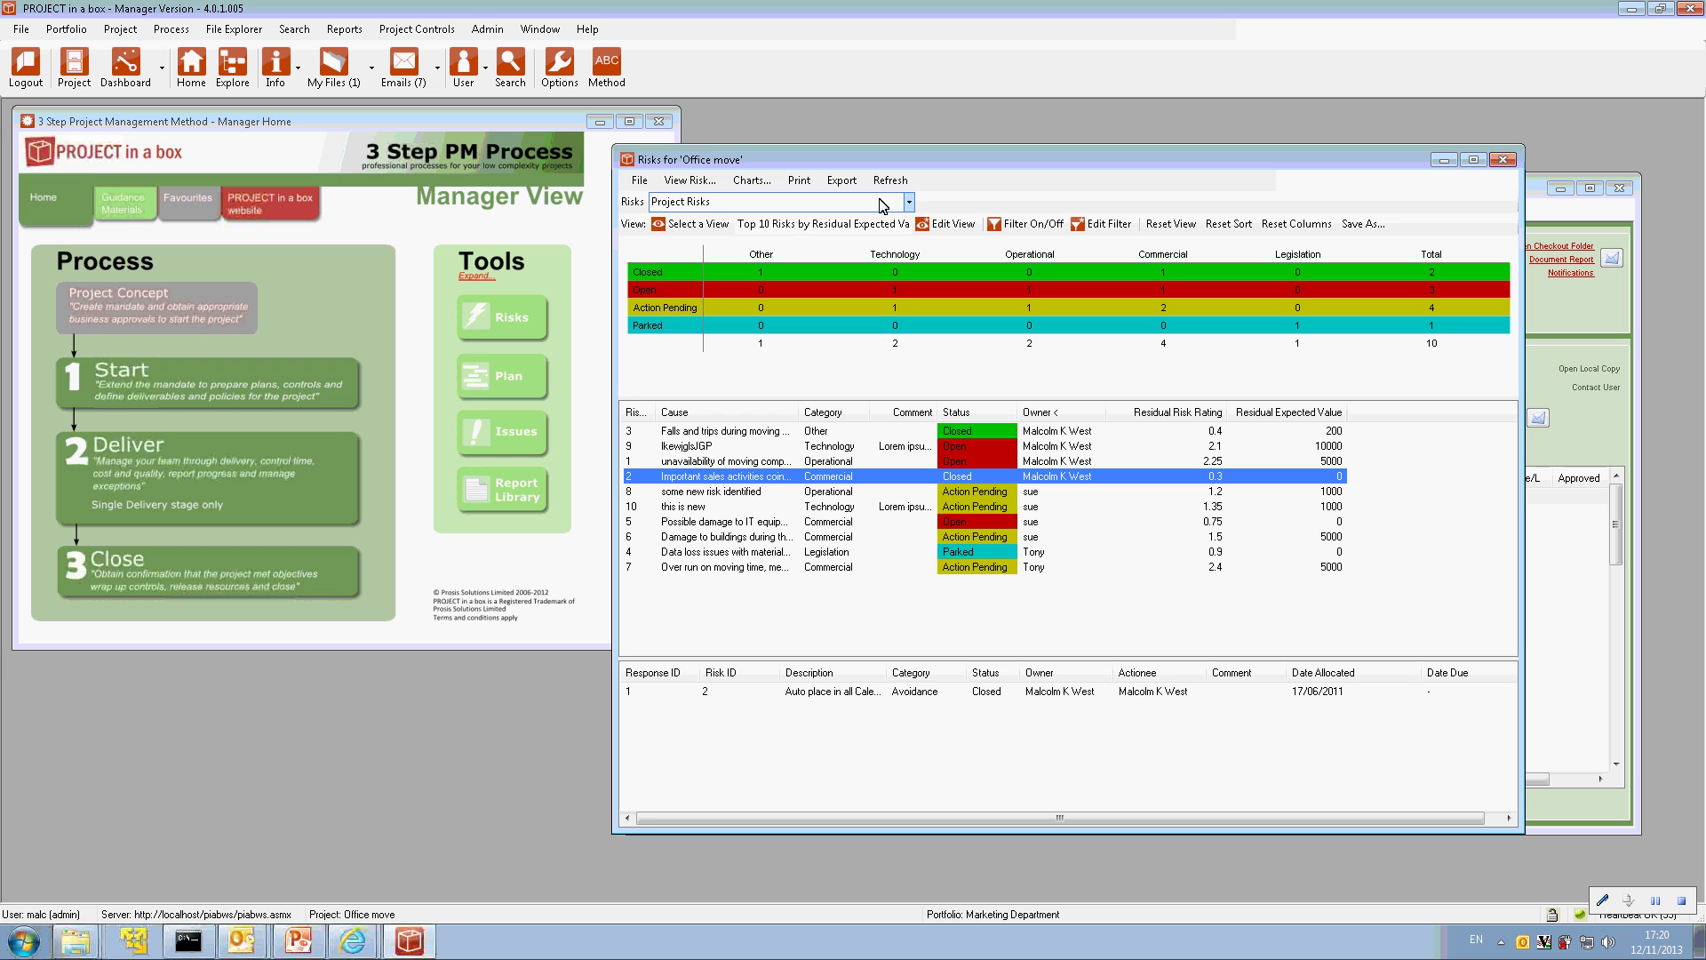
pyautogui.click(909, 204)
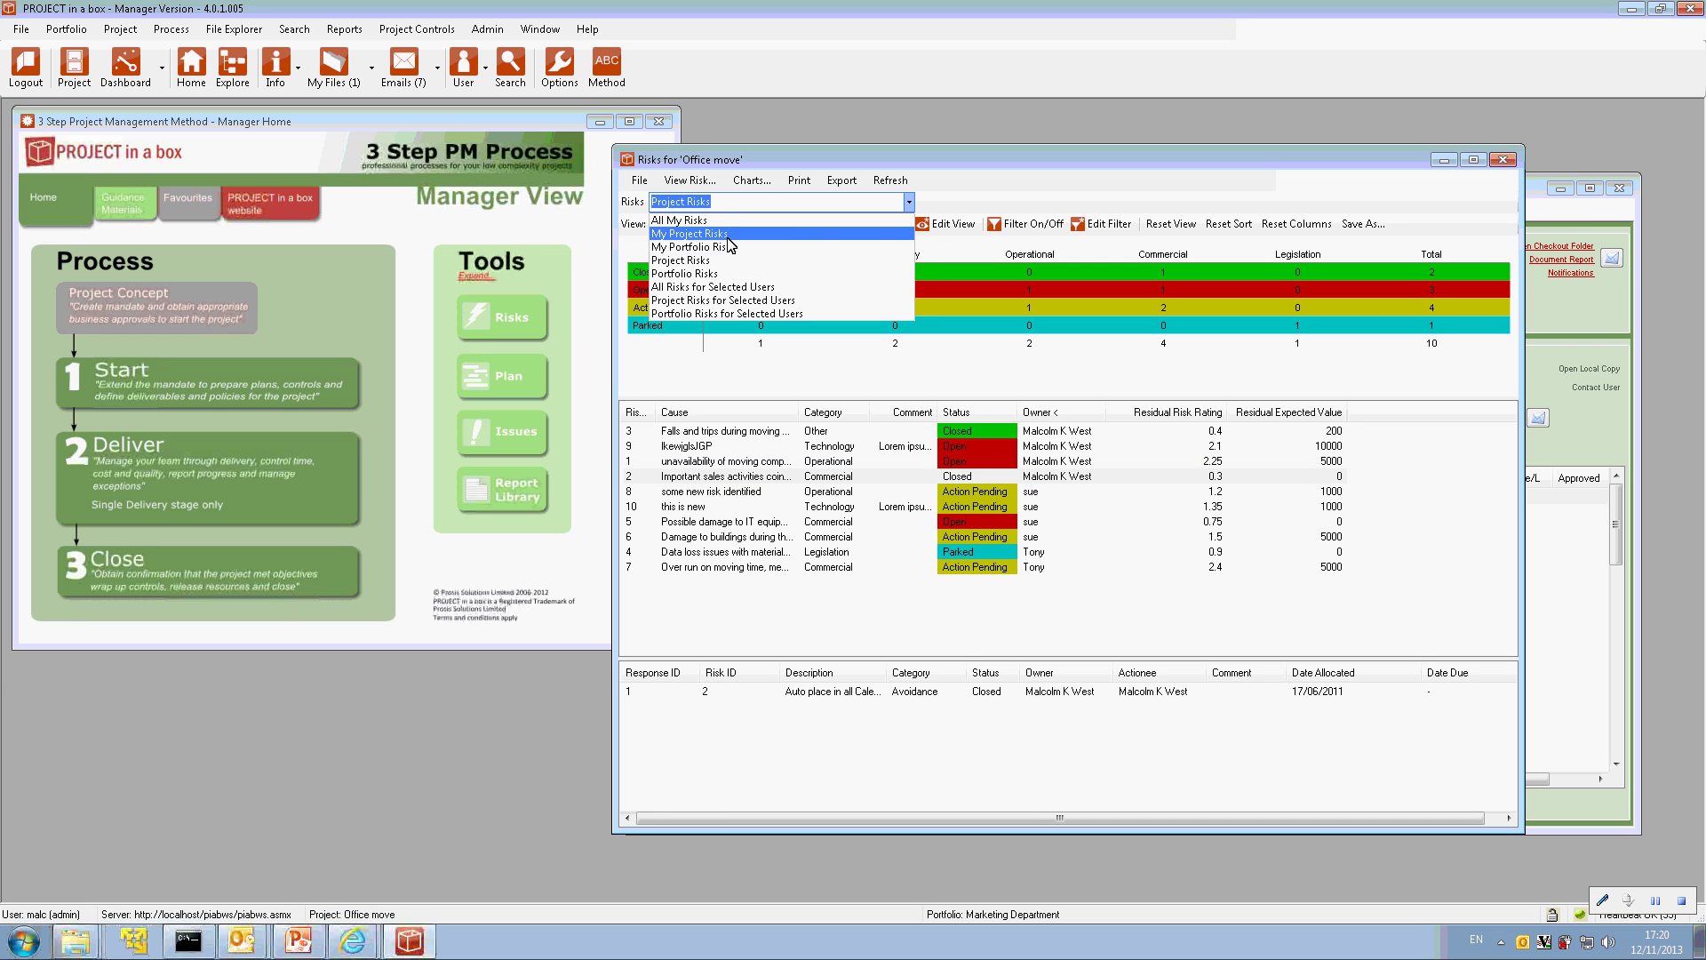
pyautogui.press('Escape')
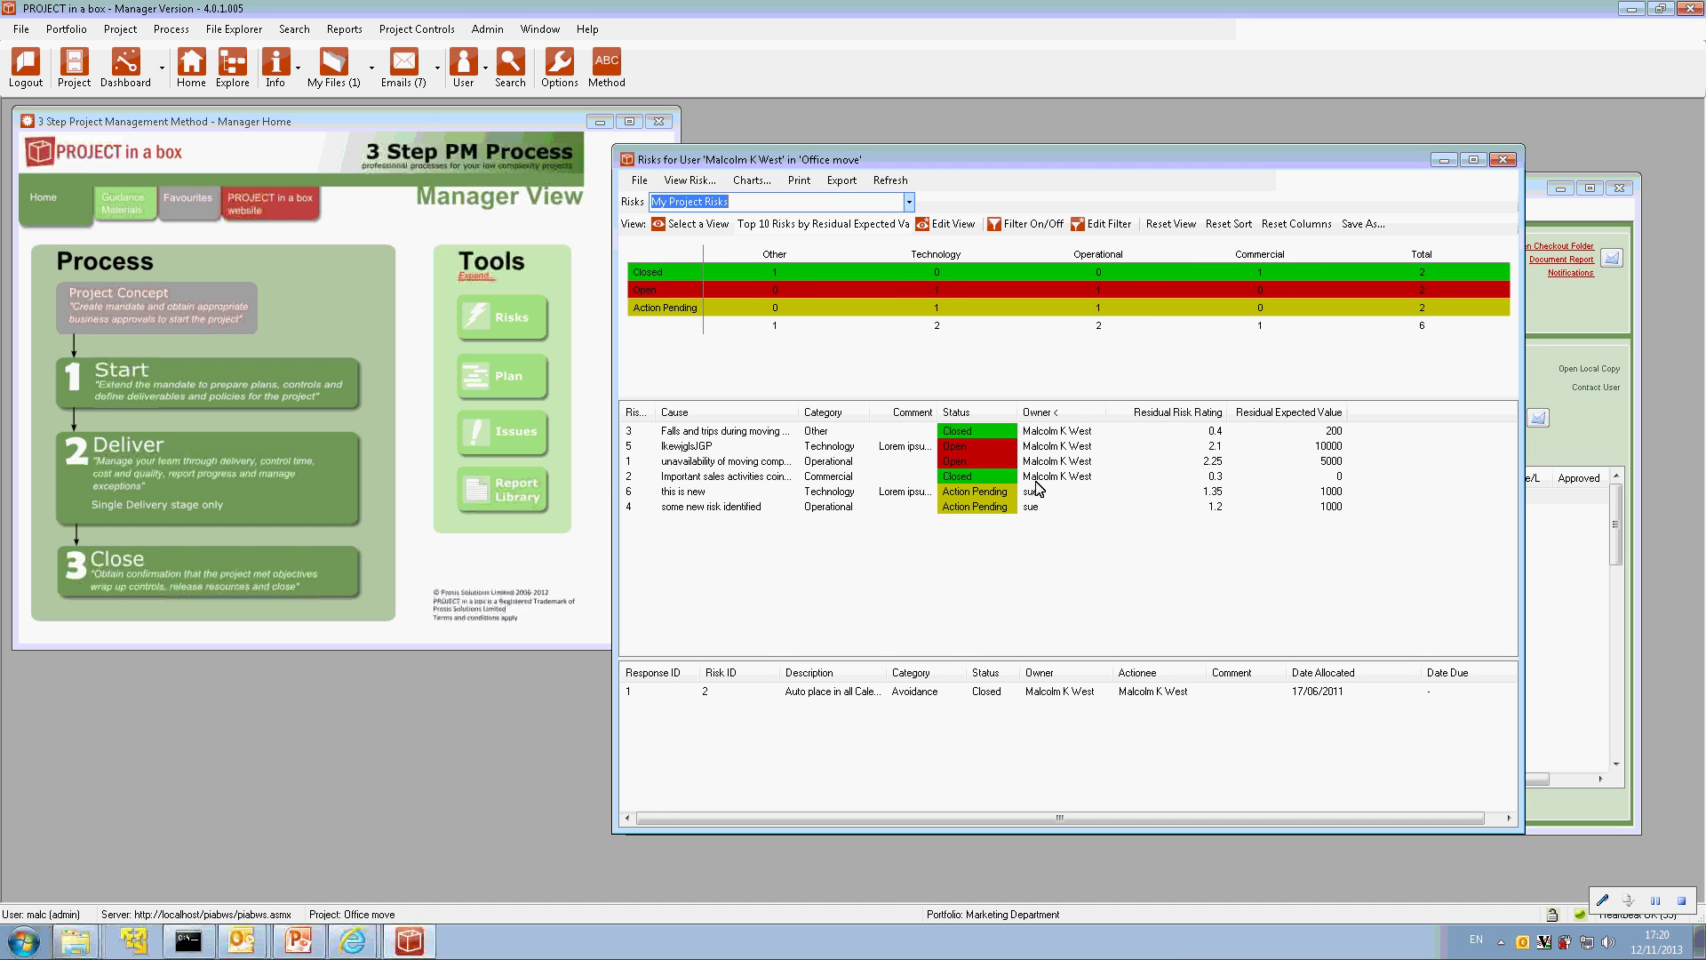
# Check the responses for risks 6 and 4, then drop down the list of risk sets.
pyautogui.click(978, 491)
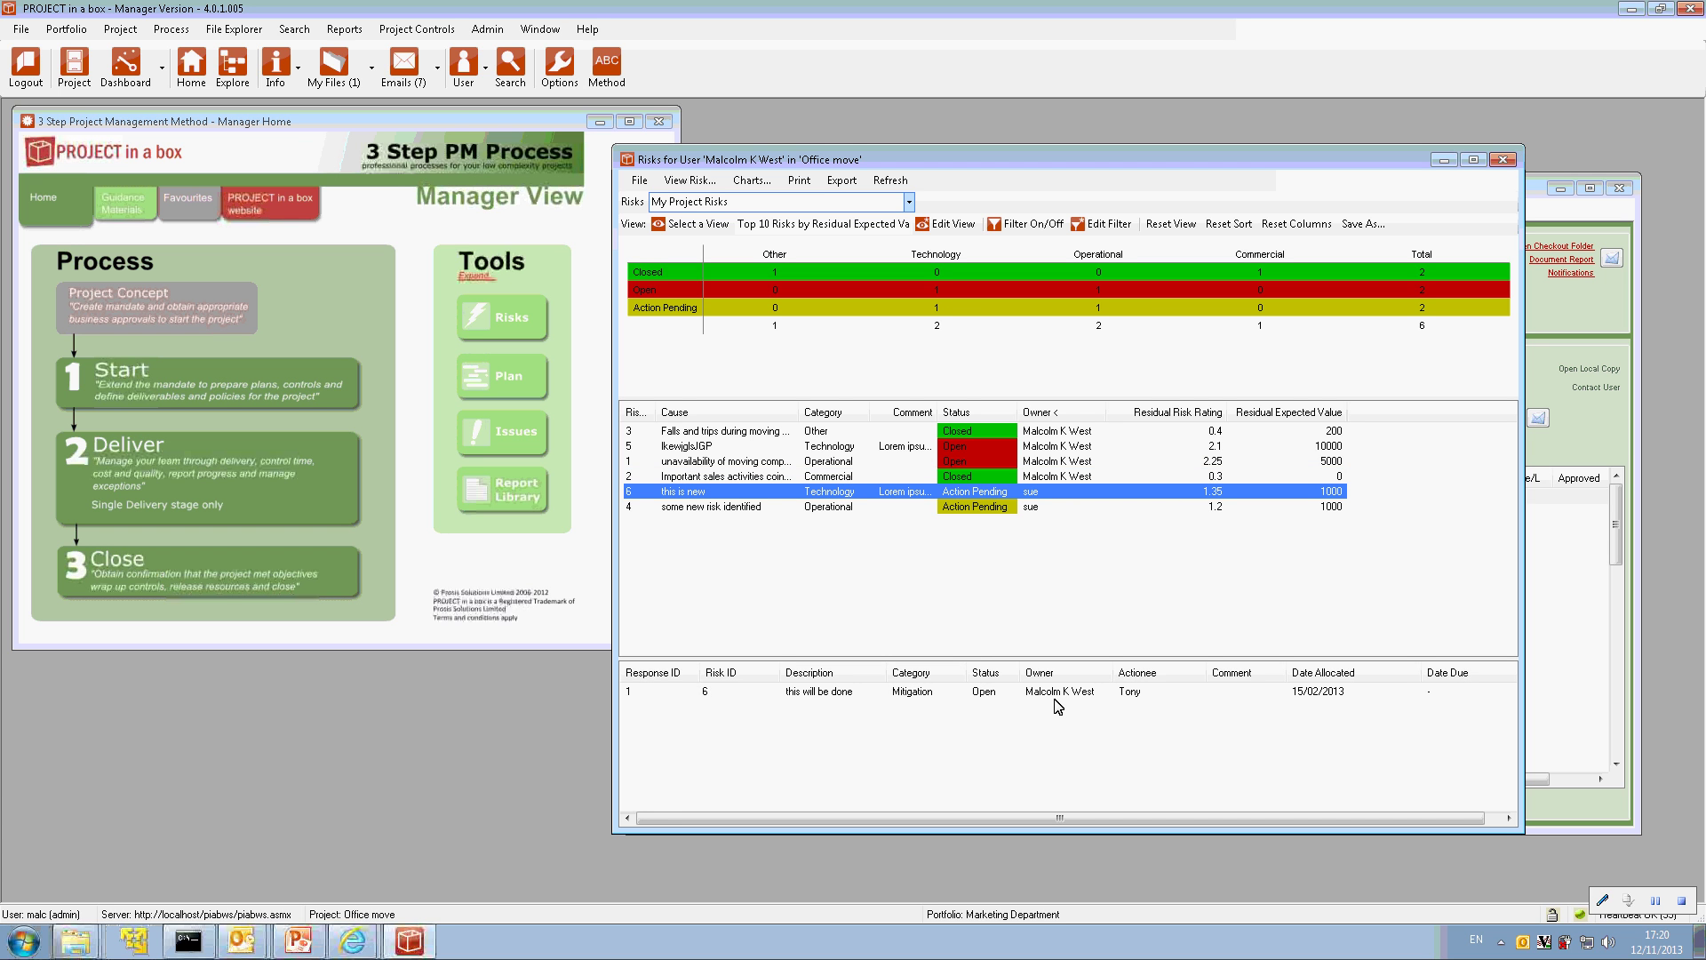
pyautogui.click(986, 512)
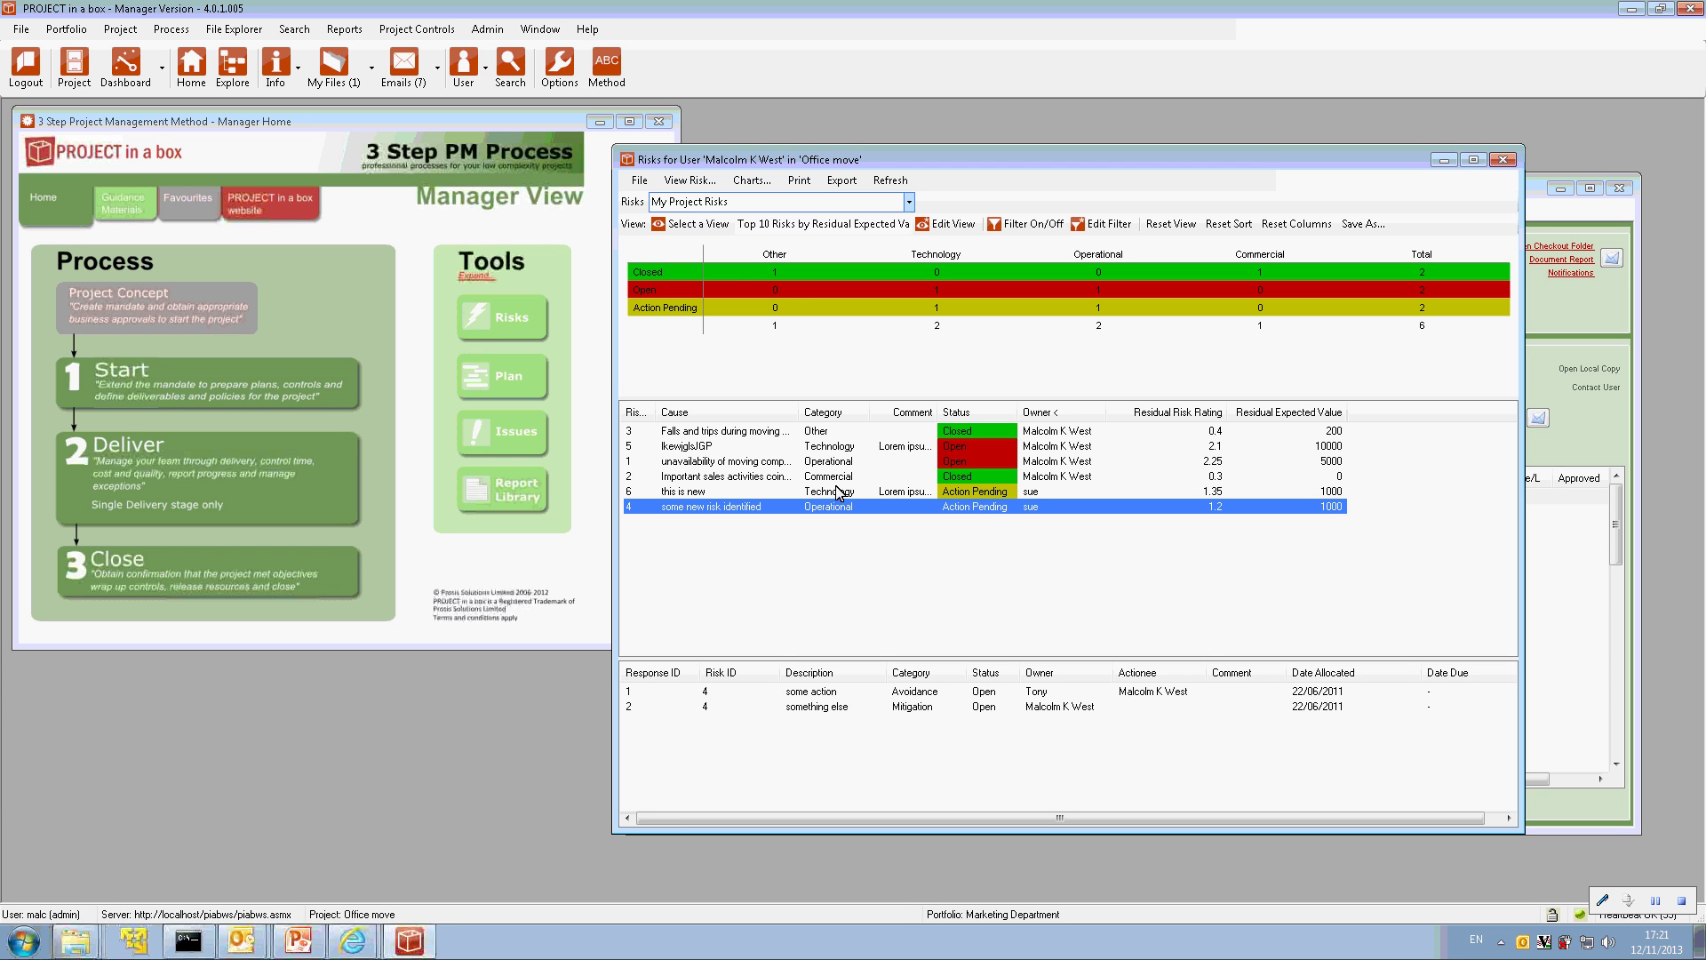
pyautogui.click(909, 202)
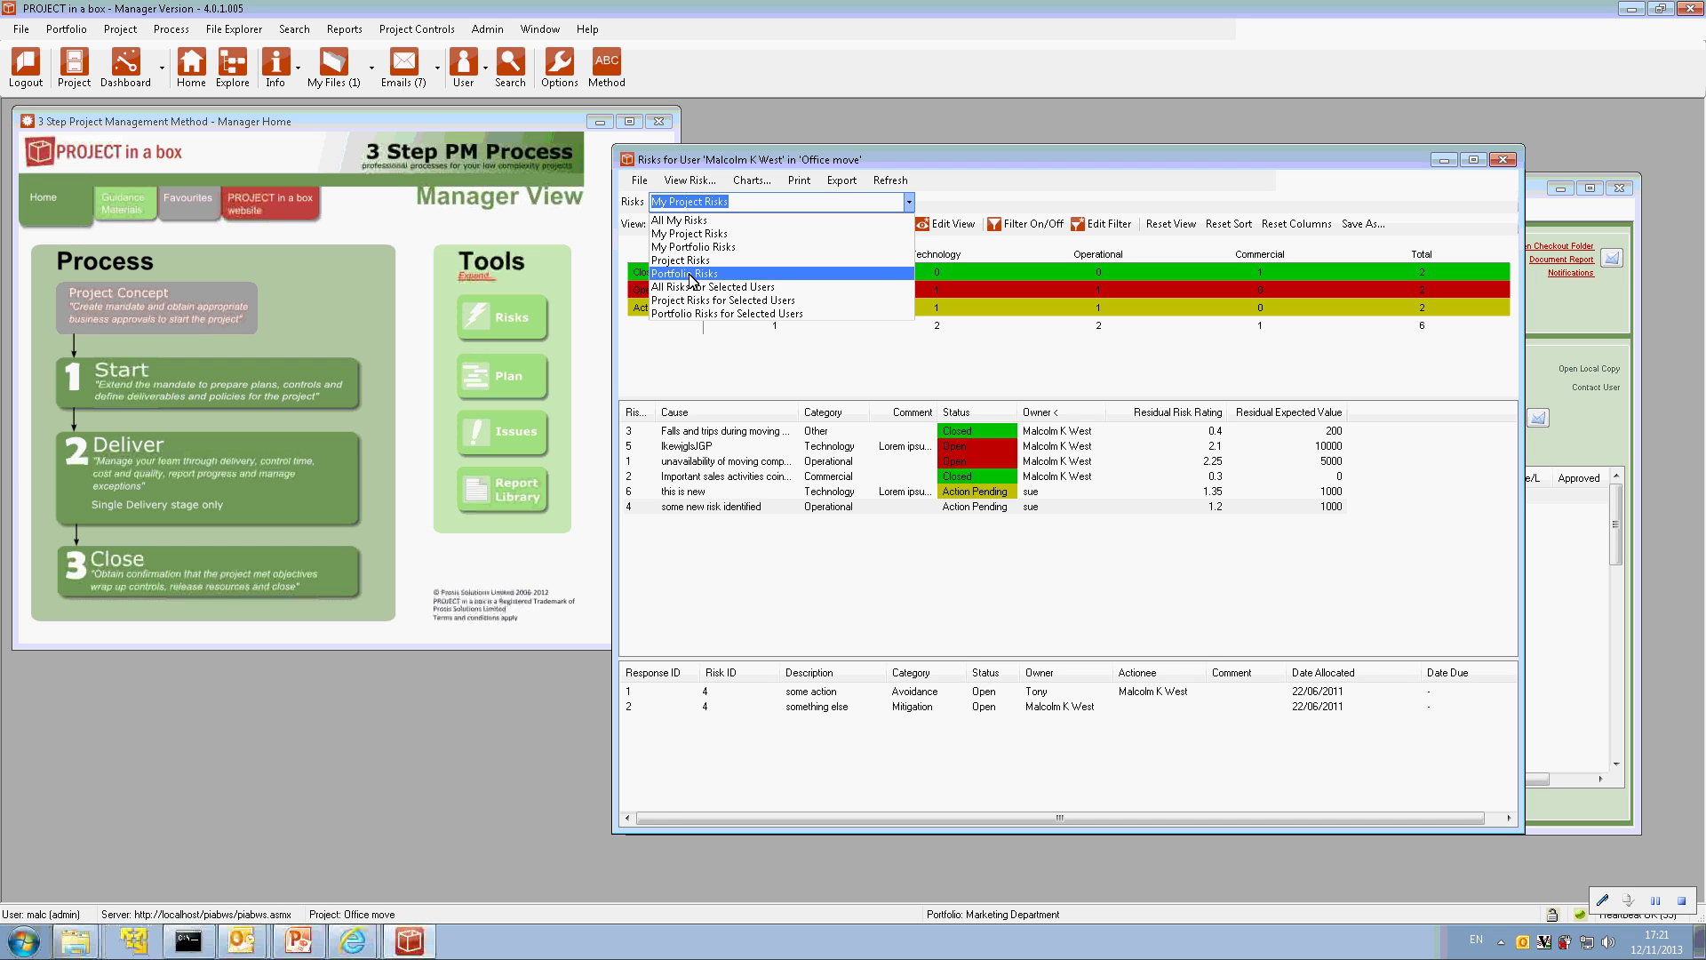
# Switch to Portfolio Risks and scroll through the Marketing Department's 52 risks.
pyautogui.press('Escape')
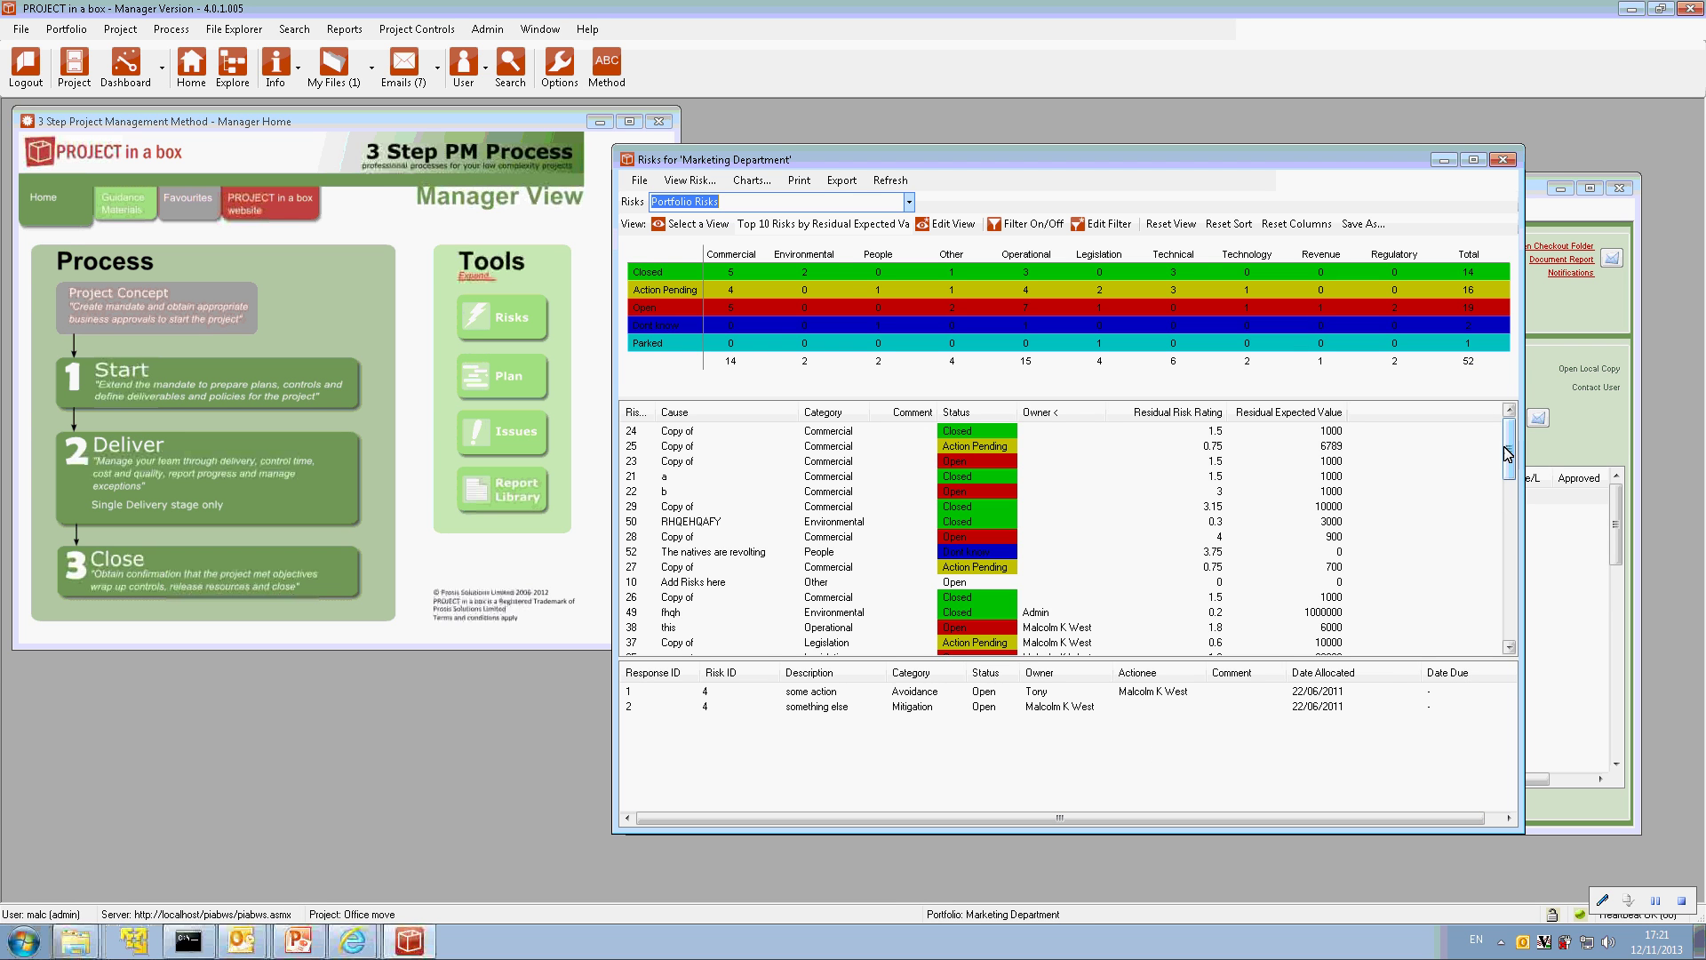
pyautogui.moveTo(1508, 455)
pyautogui.mouseDown()
pyautogui.moveTo(1508, 651)
pyautogui.moveTo(1505, 445)
pyautogui.mouseUp()
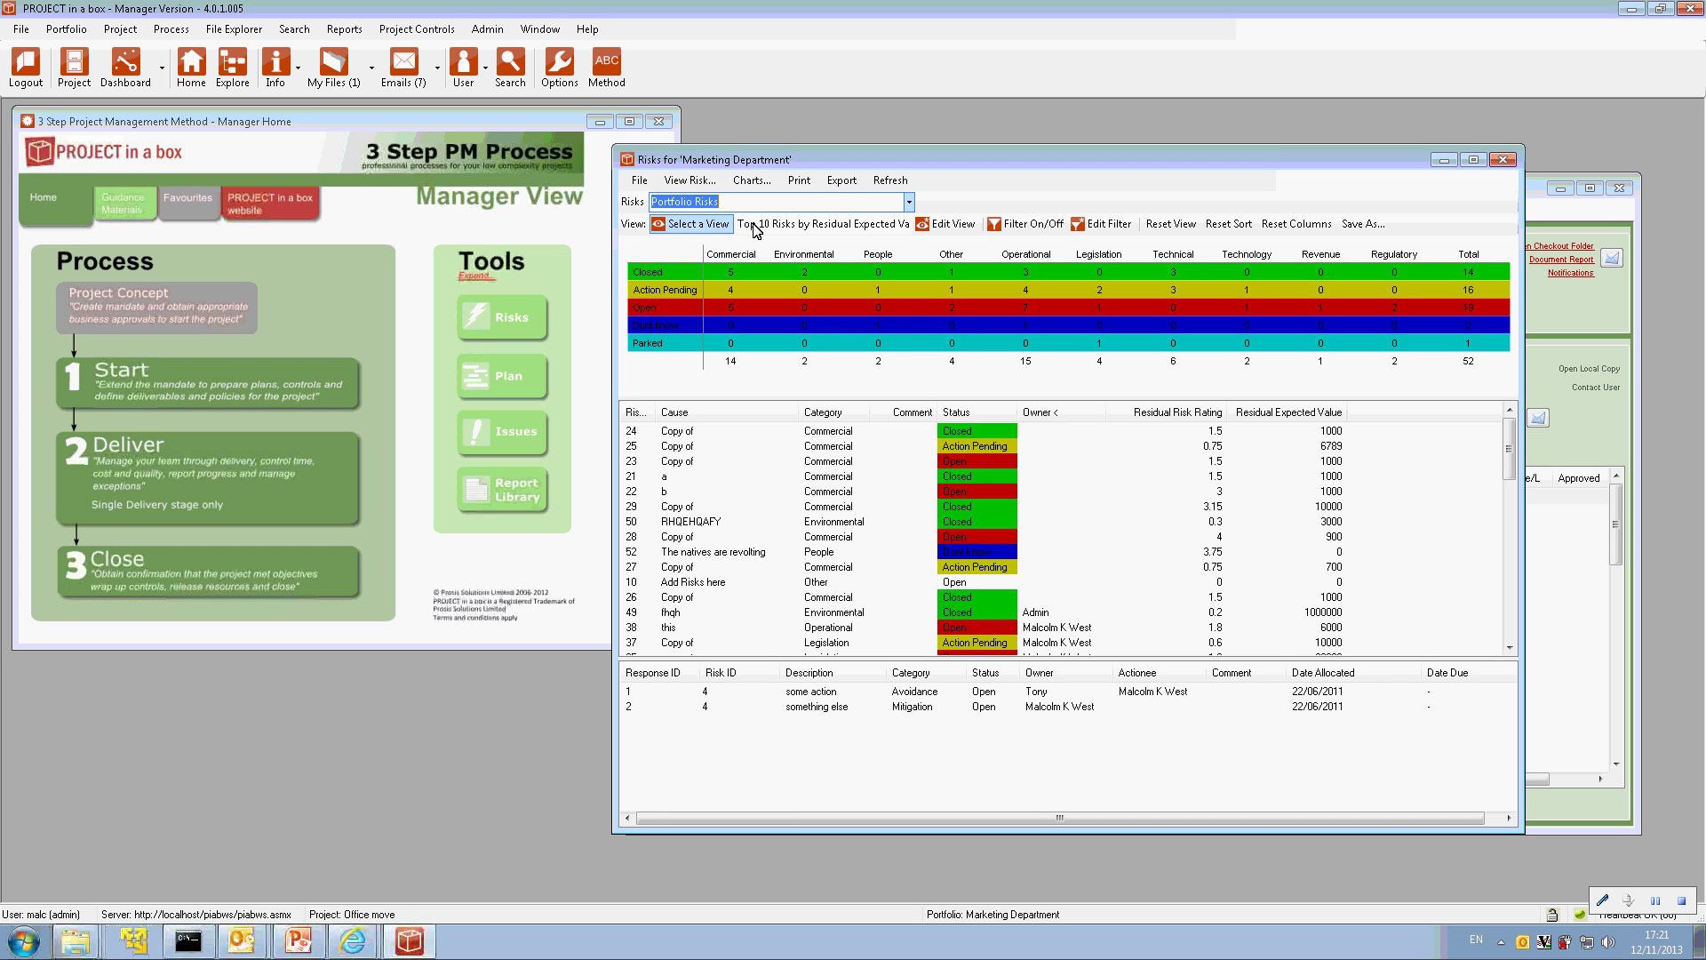
# Apply the _Default view, ranking risks by residual risk rating from 4.05 down.
pyautogui.click(694, 227)
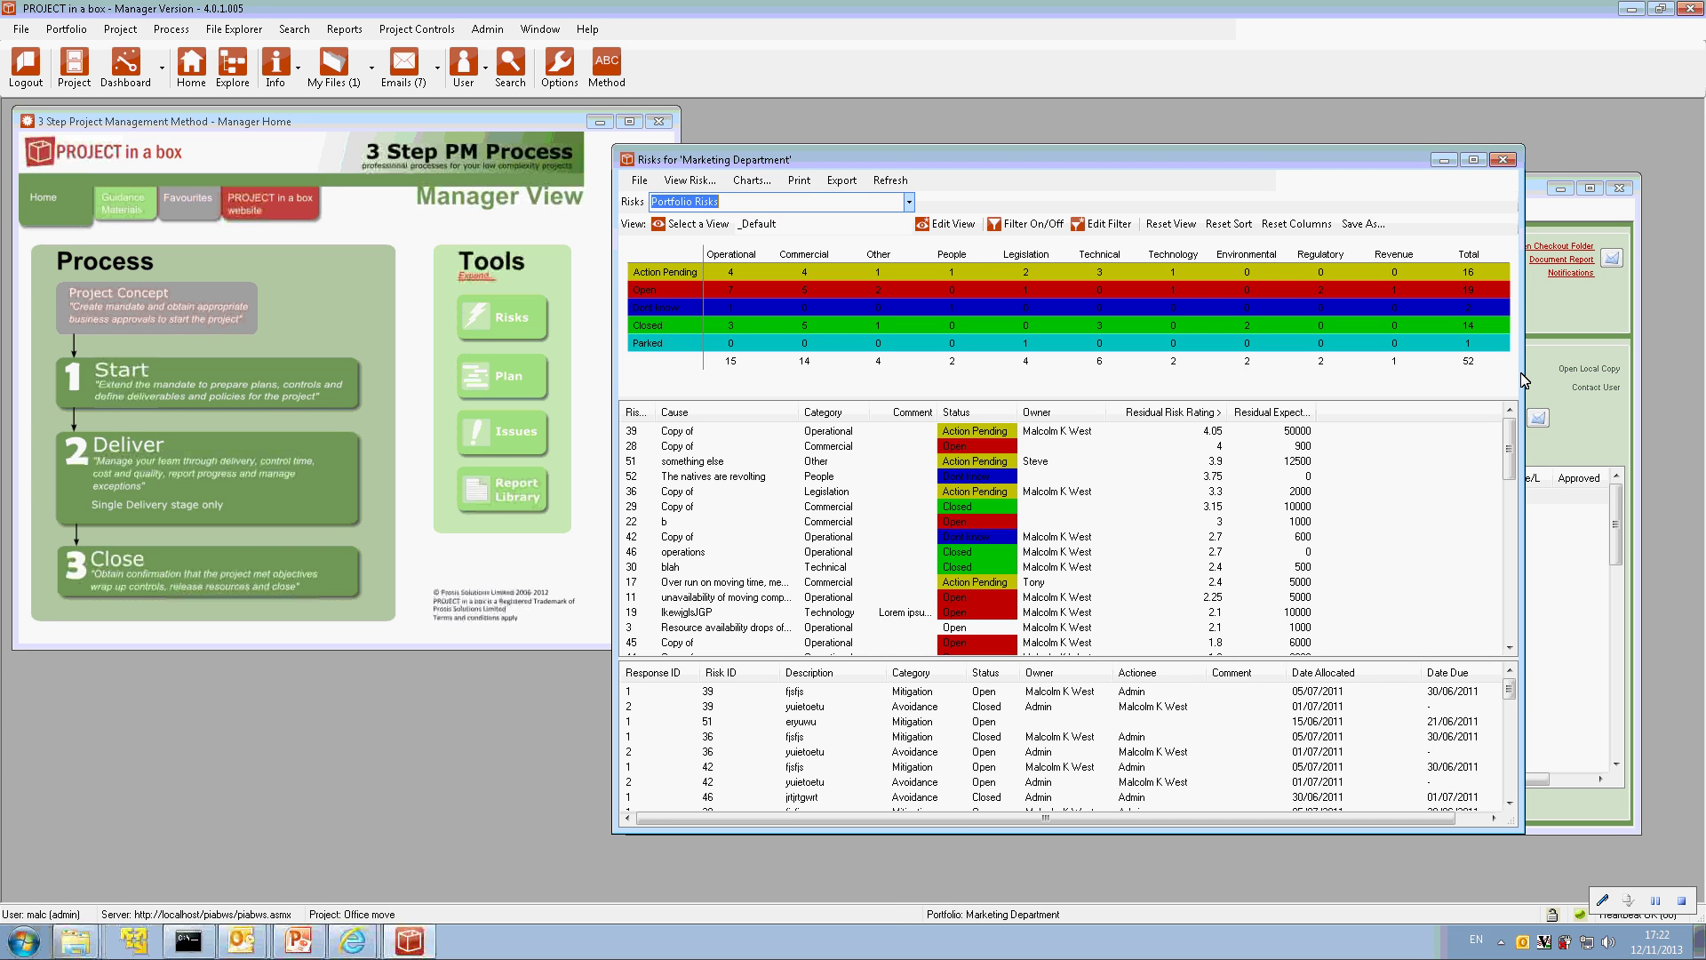
# Pick 'Top 10 Risks by Residual Expected Value' among the saved global risk views.
pyautogui.click(695, 227)
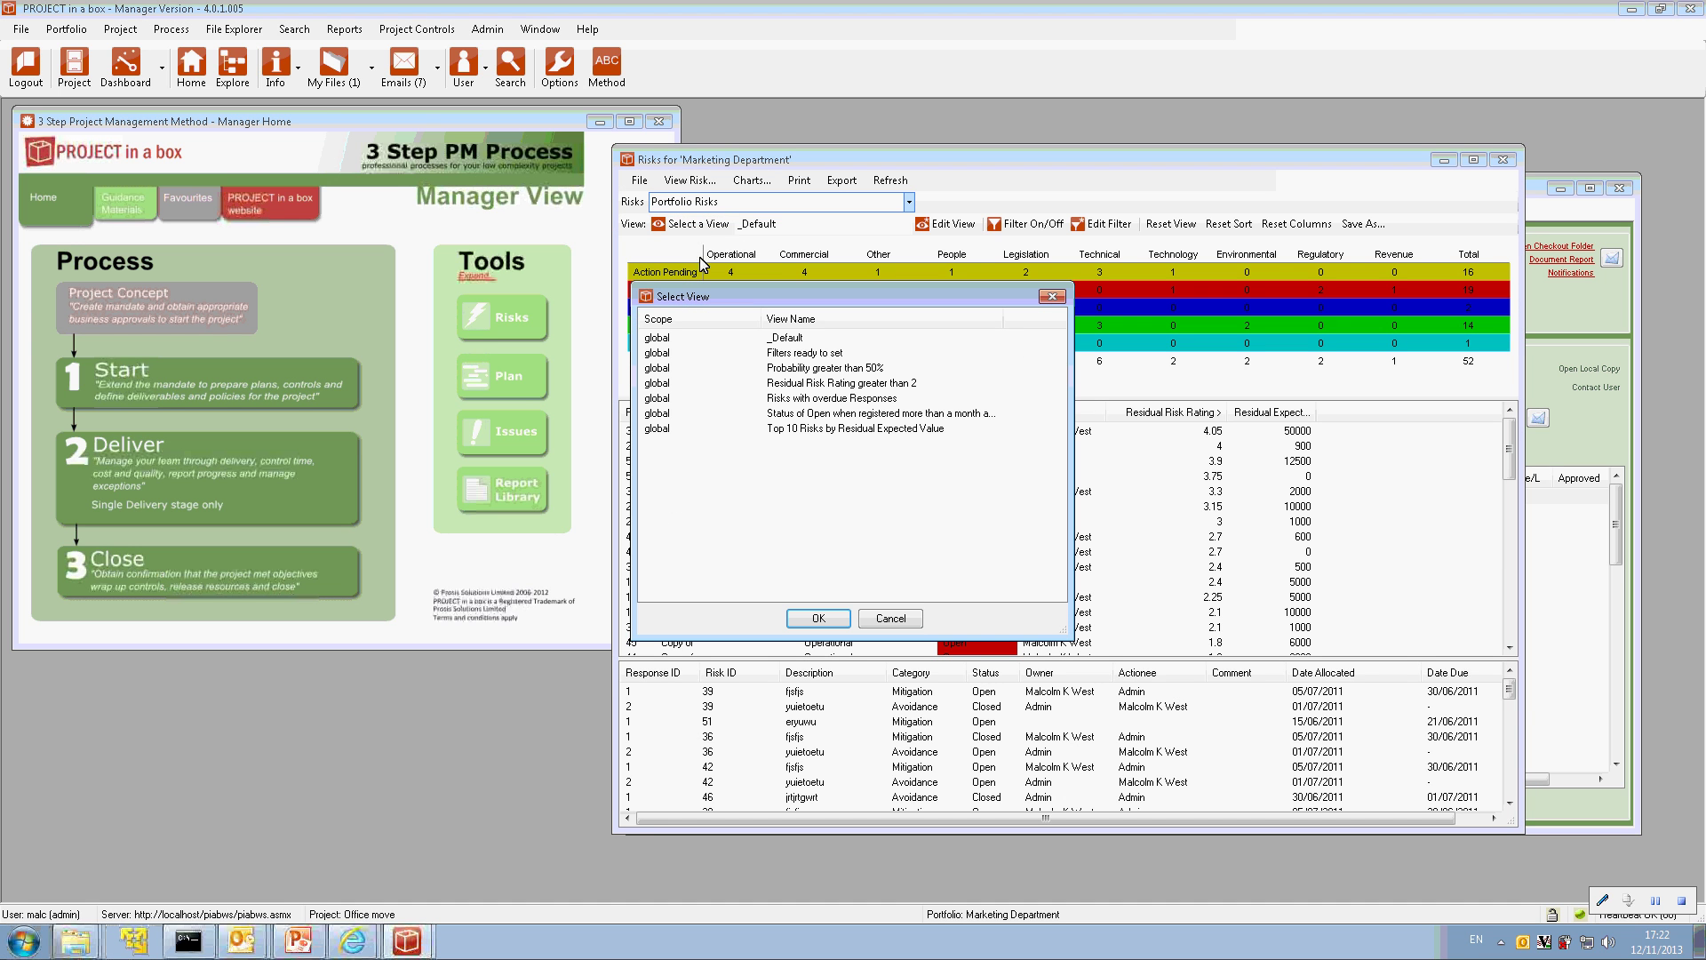
pyautogui.click(706, 430)
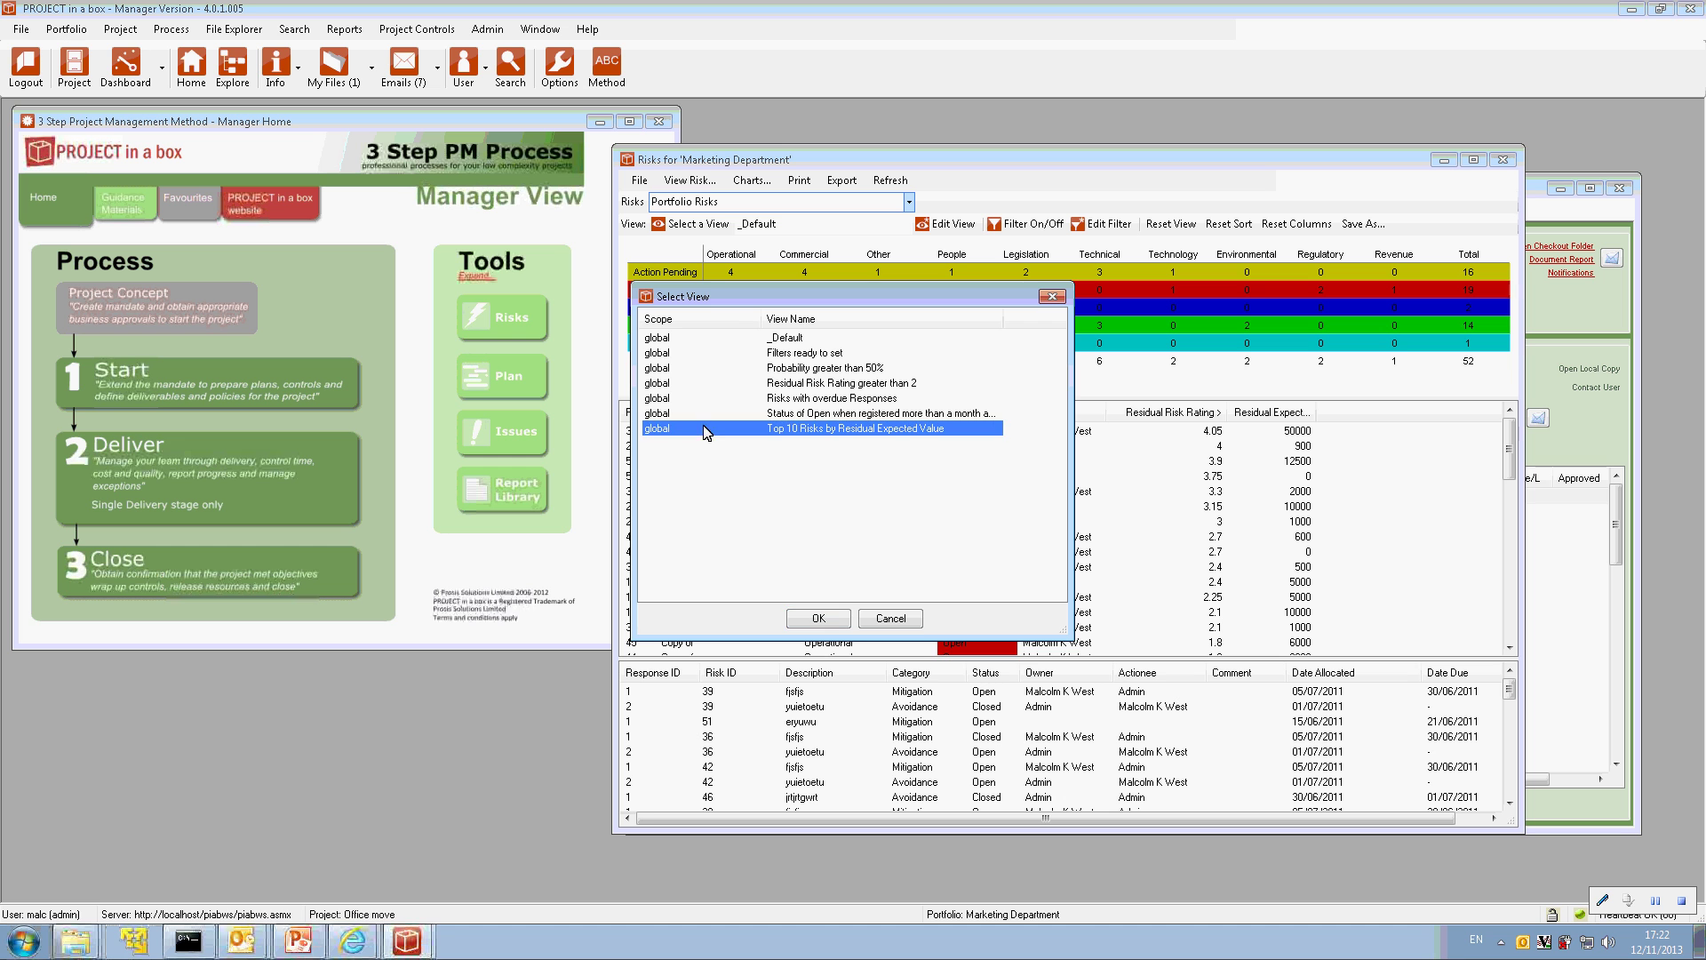
# Apply the Top 10 view, showing 10 risks ranked from 50000 down to 6000.
pyautogui.click(816, 618)
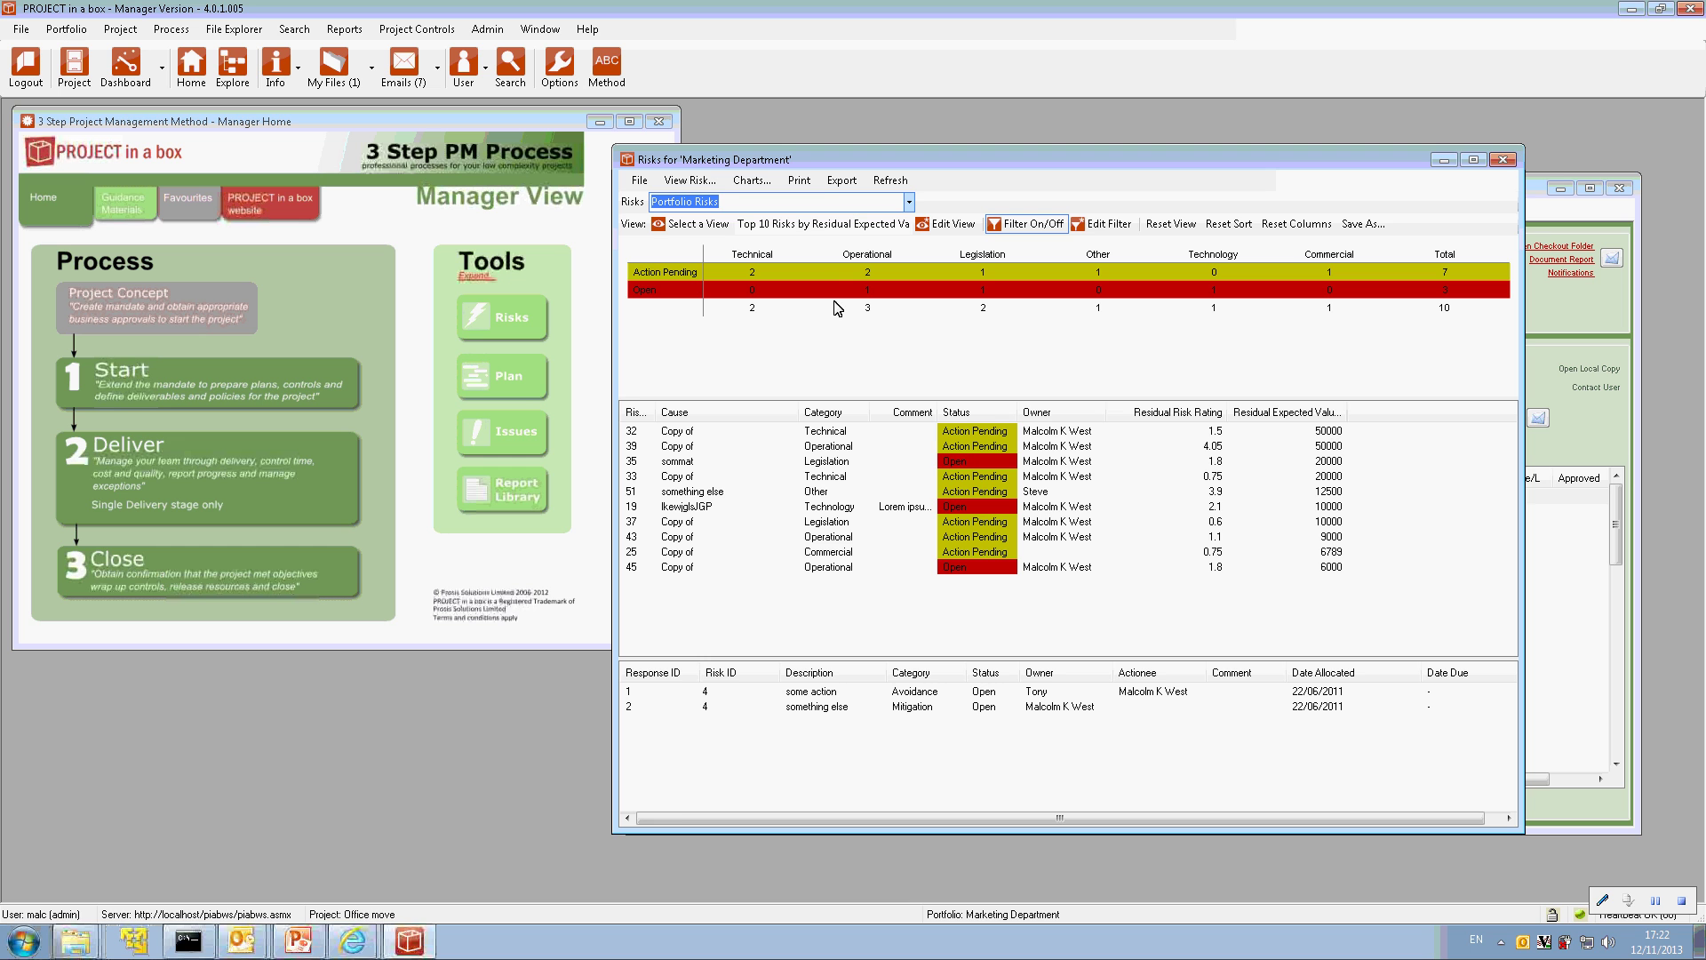
pyautogui.click(716, 229)
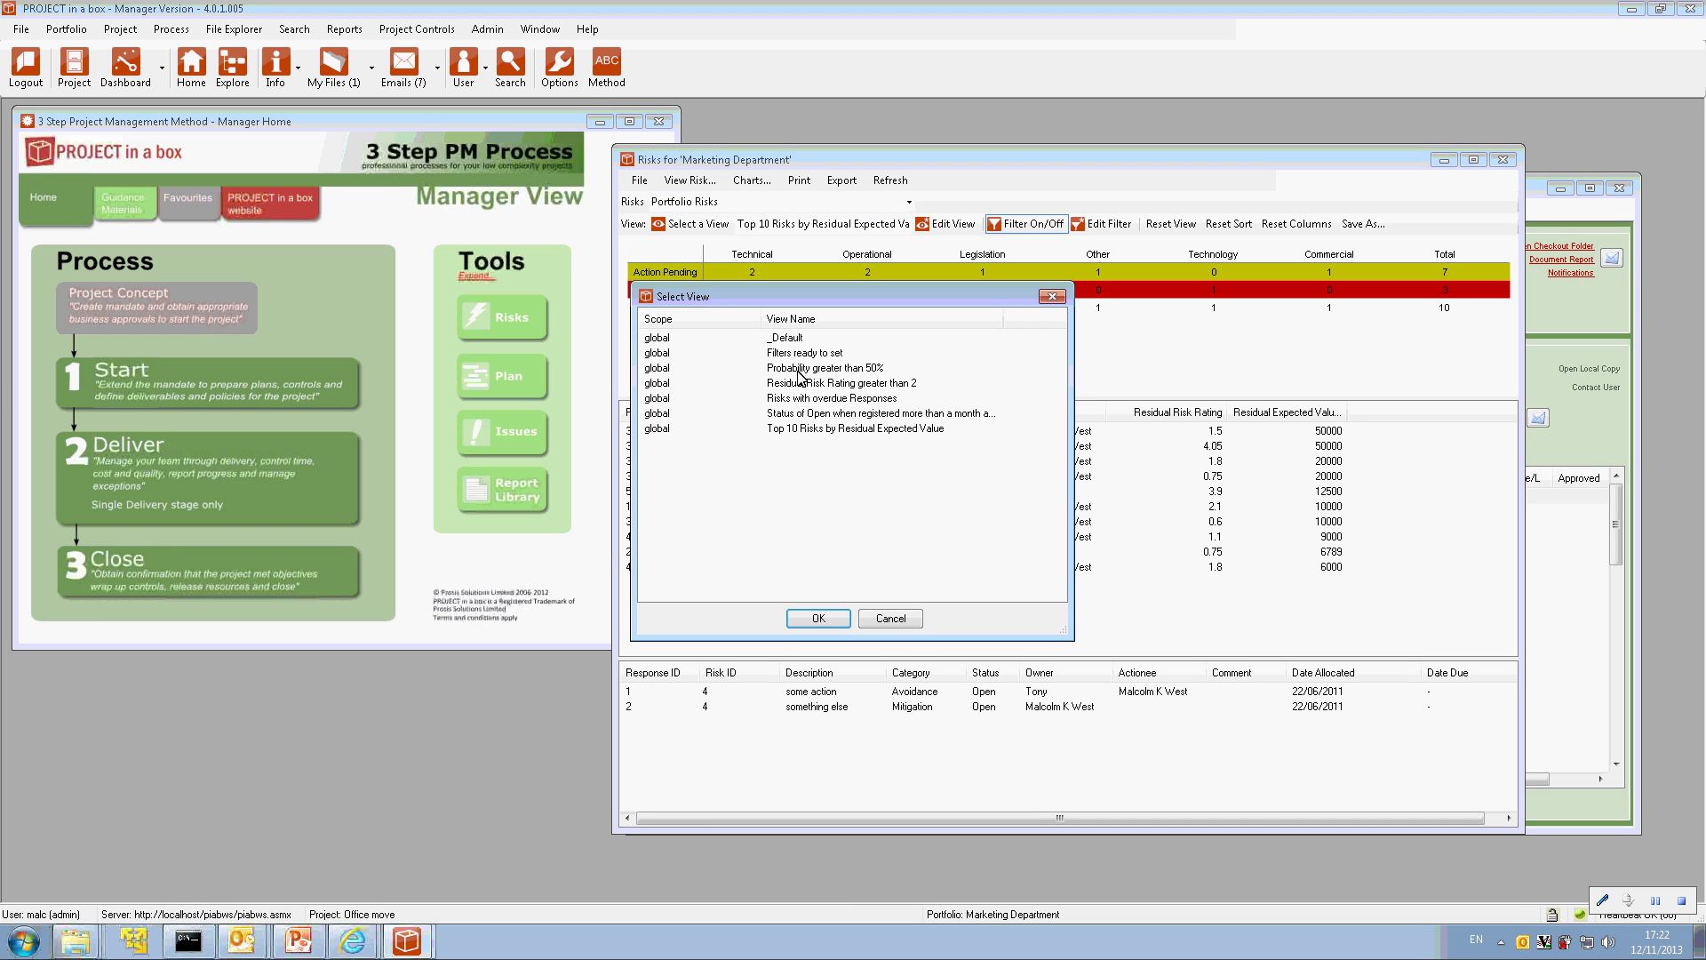
# Apply 'Probability greater than 50%', leaving 7 risks with probability 0.65 down to 0.5.
pyautogui.click(818, 617)
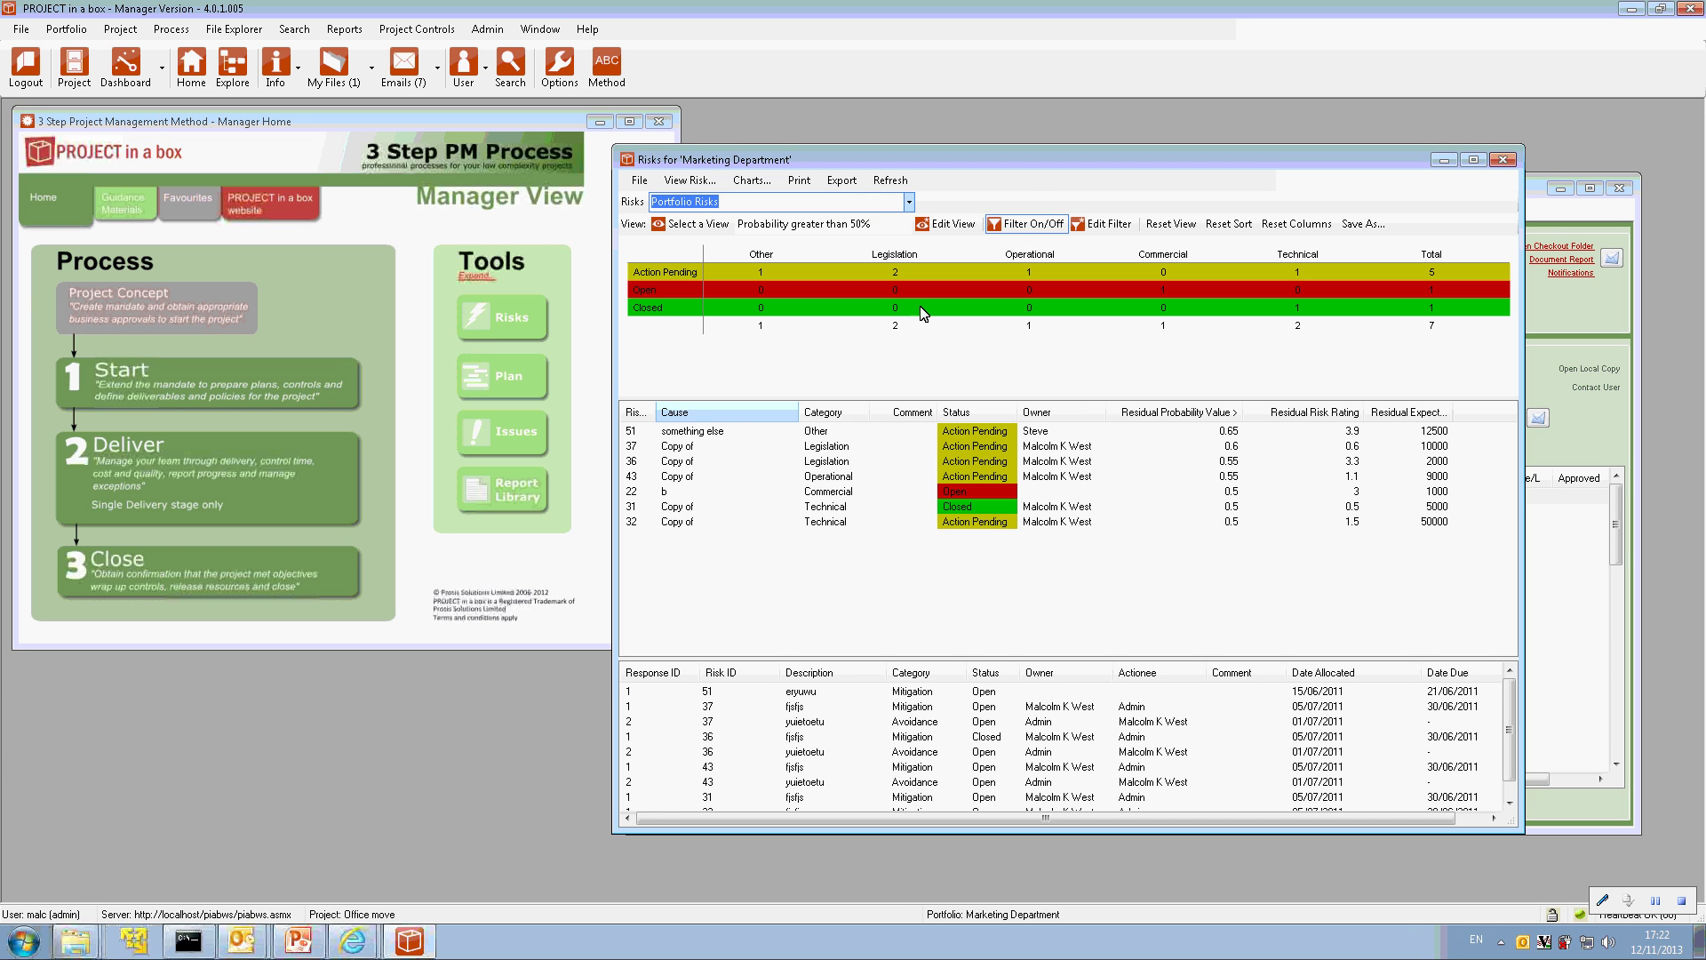
# Inspect the Probability greater than 50% view's filter element type and its display columns without changing anything.
pyautogui.click(957, 226)
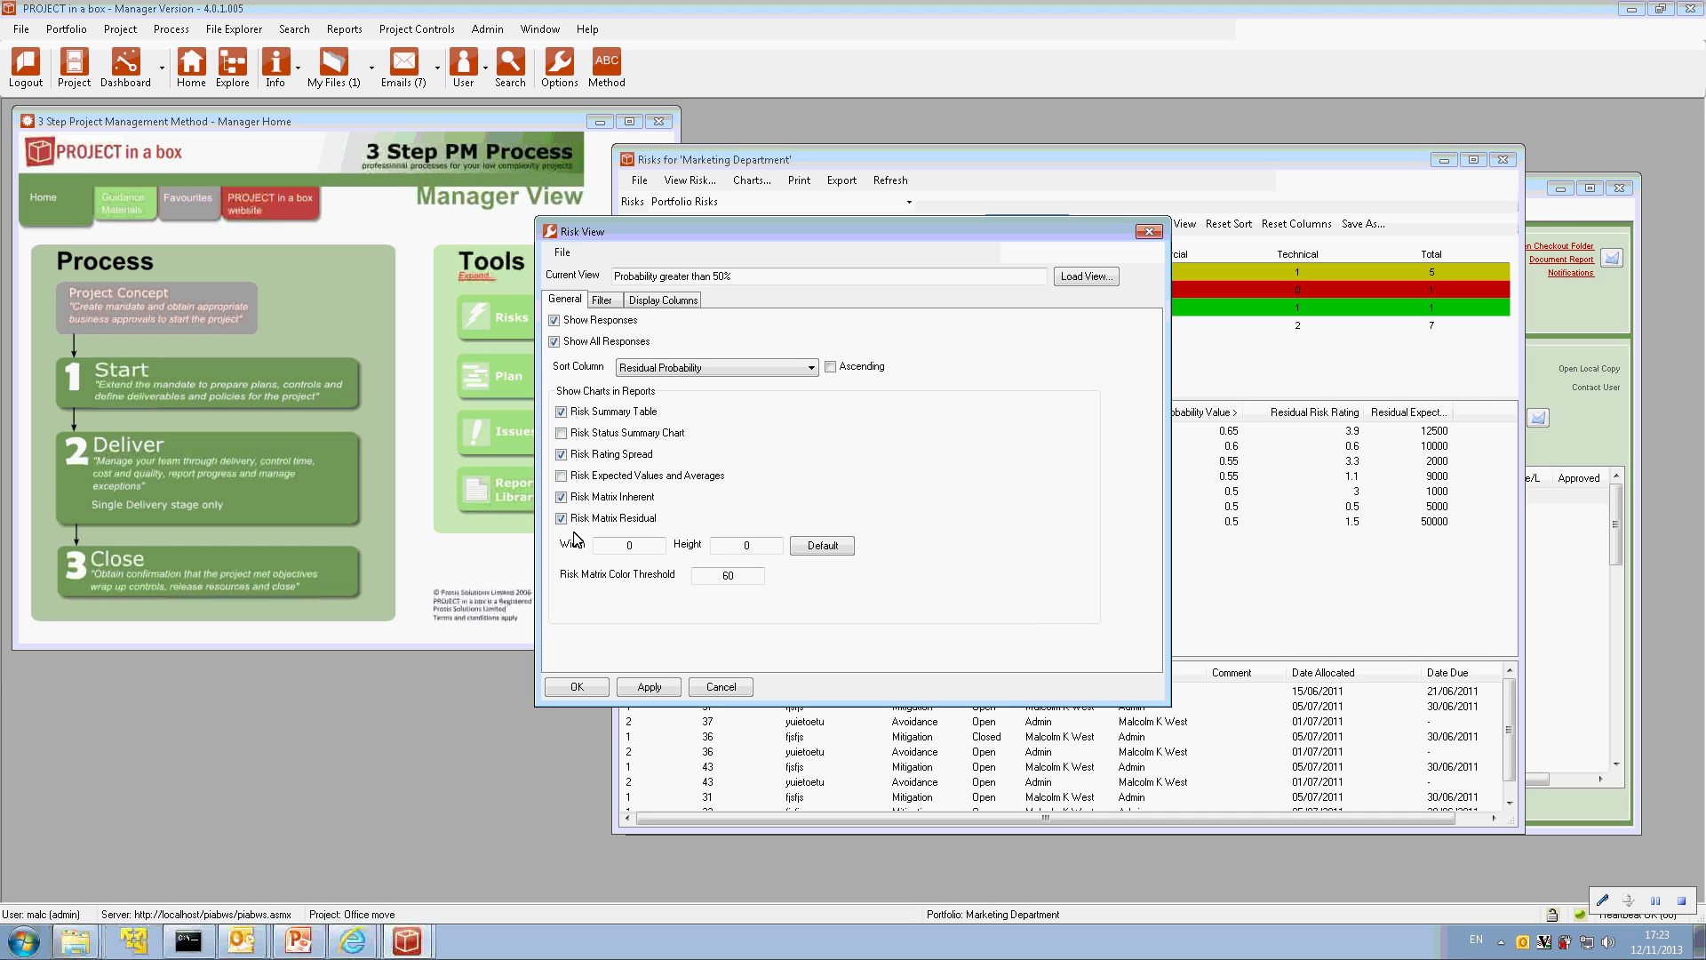
pyautogui.click(604, 305)
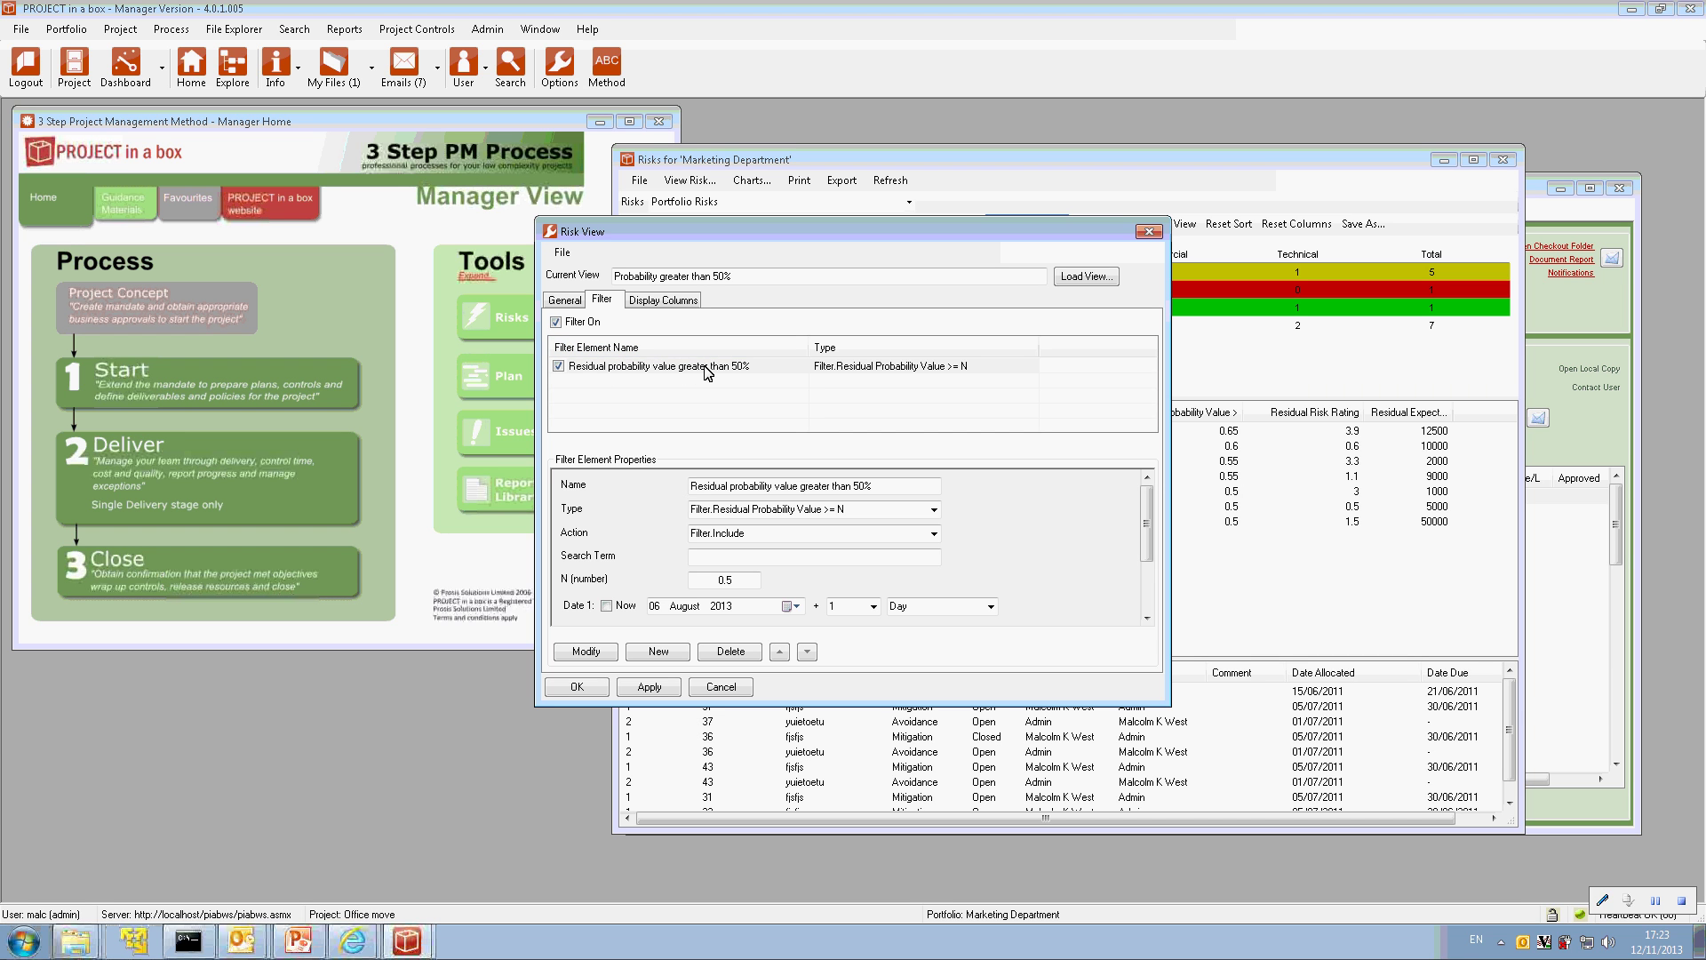
pyautogui.click(806, 512)
pyautogui.click(934, 510)
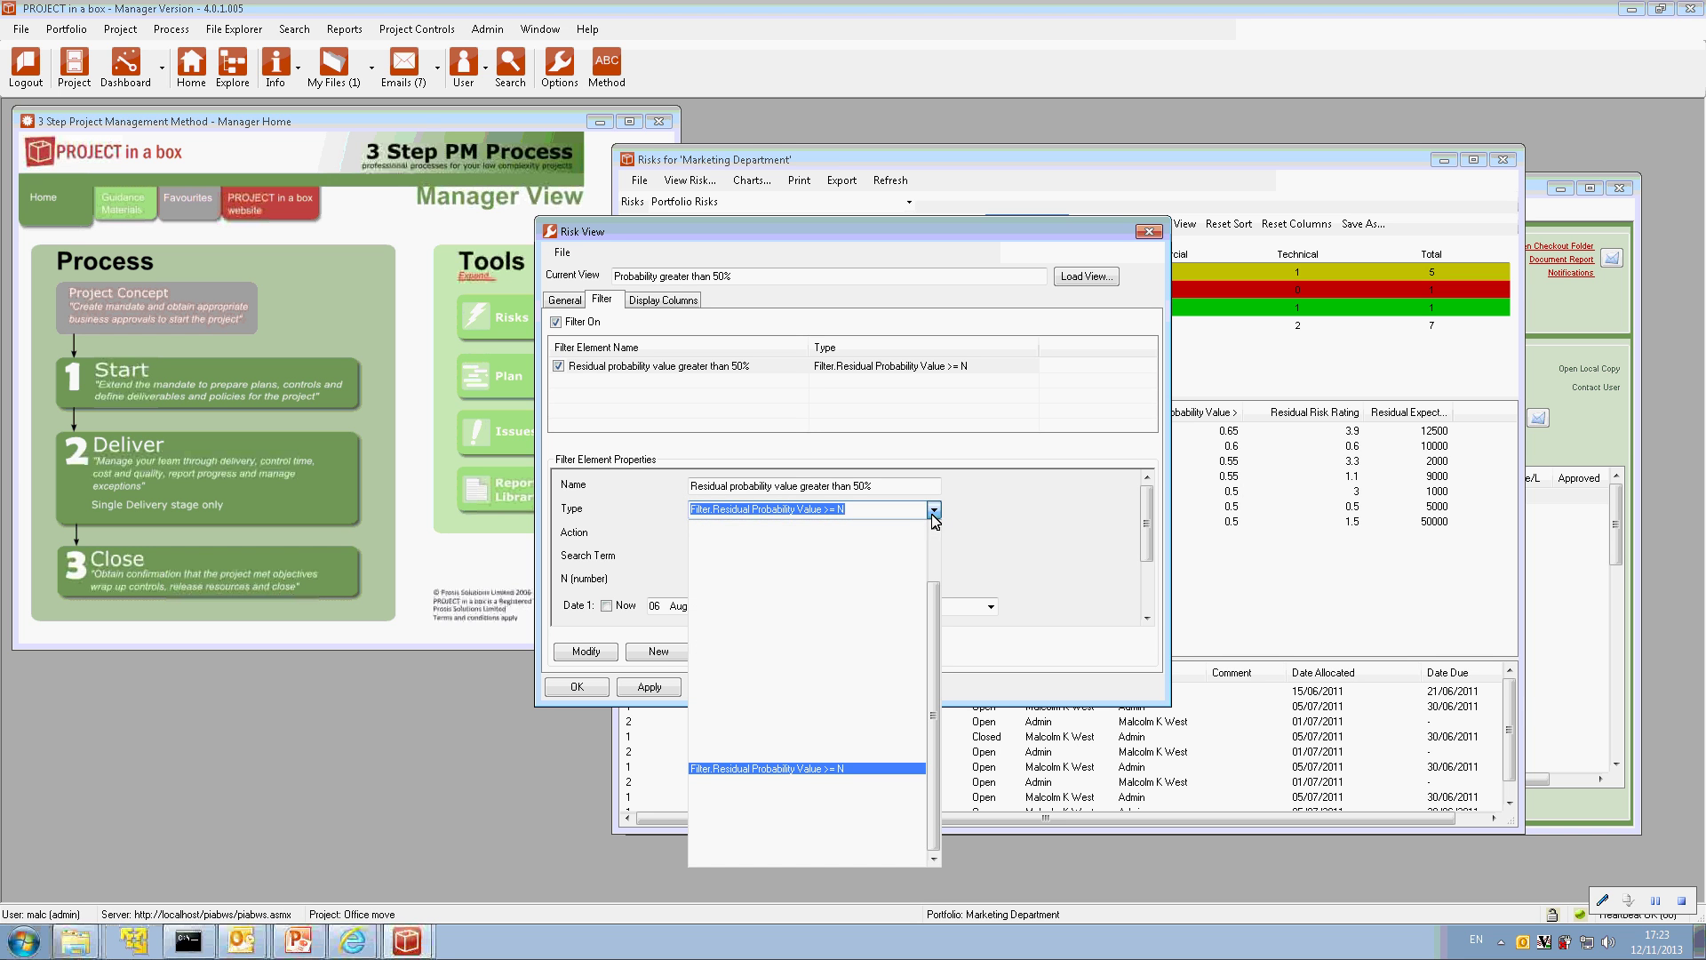
pyautogui.scroll(3, 937, 613)
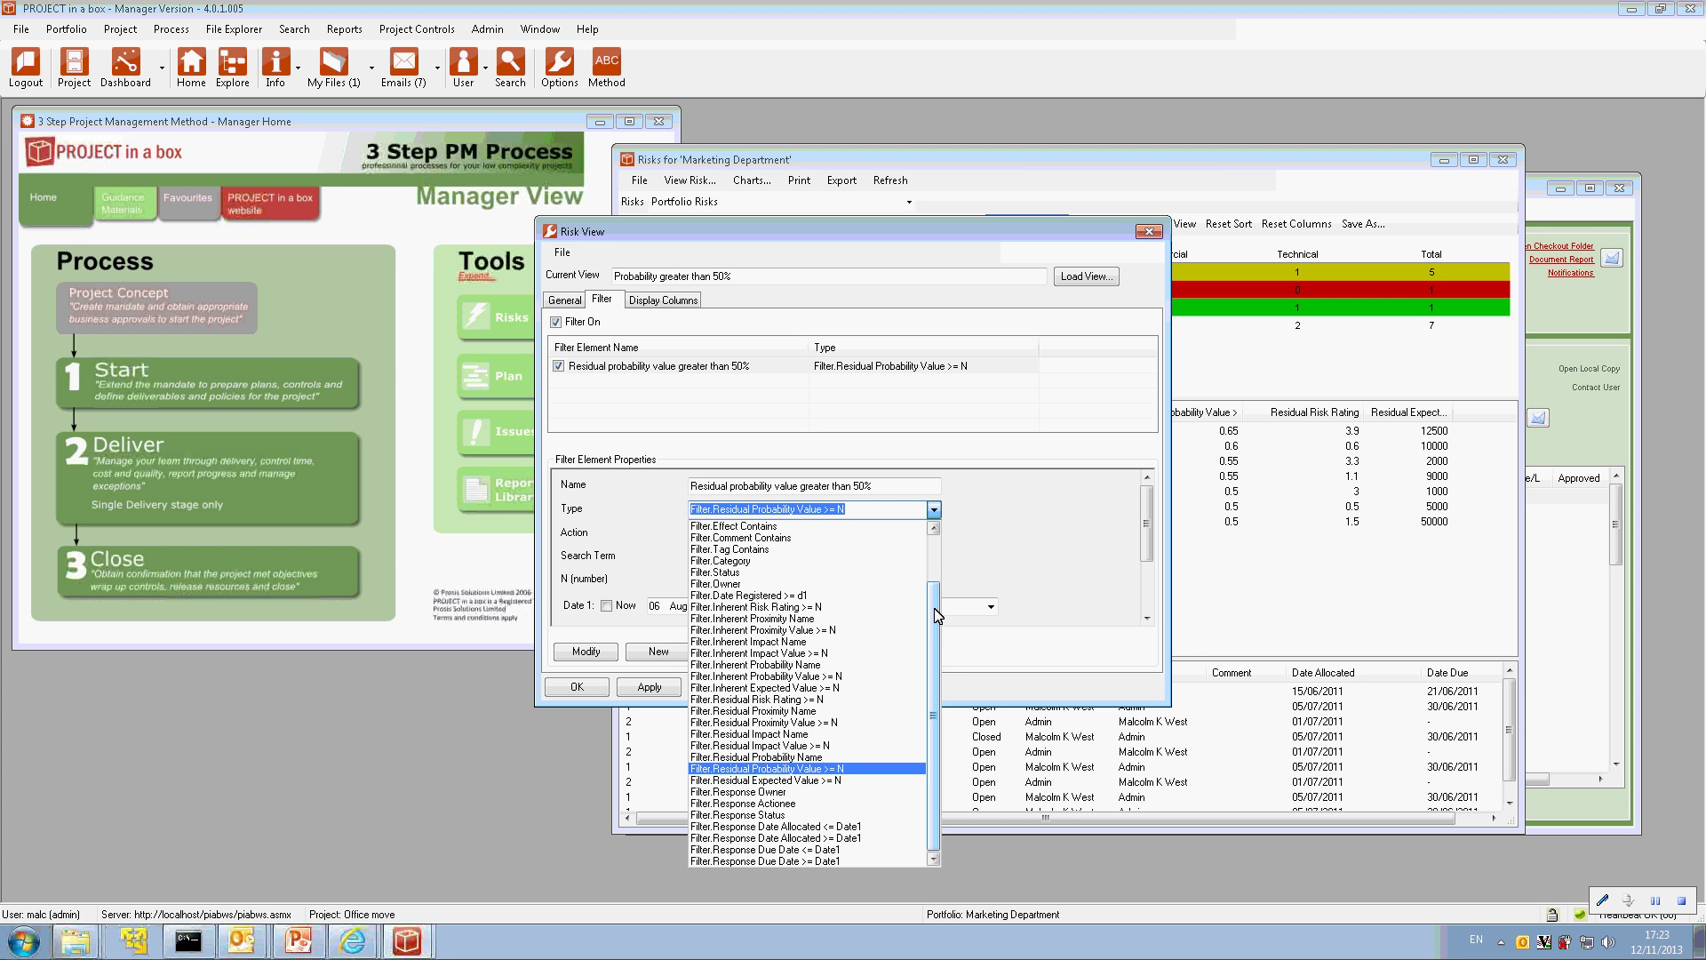
pyautogui.moveTo(938, 614); pyautogui.dragTo(934, 580)
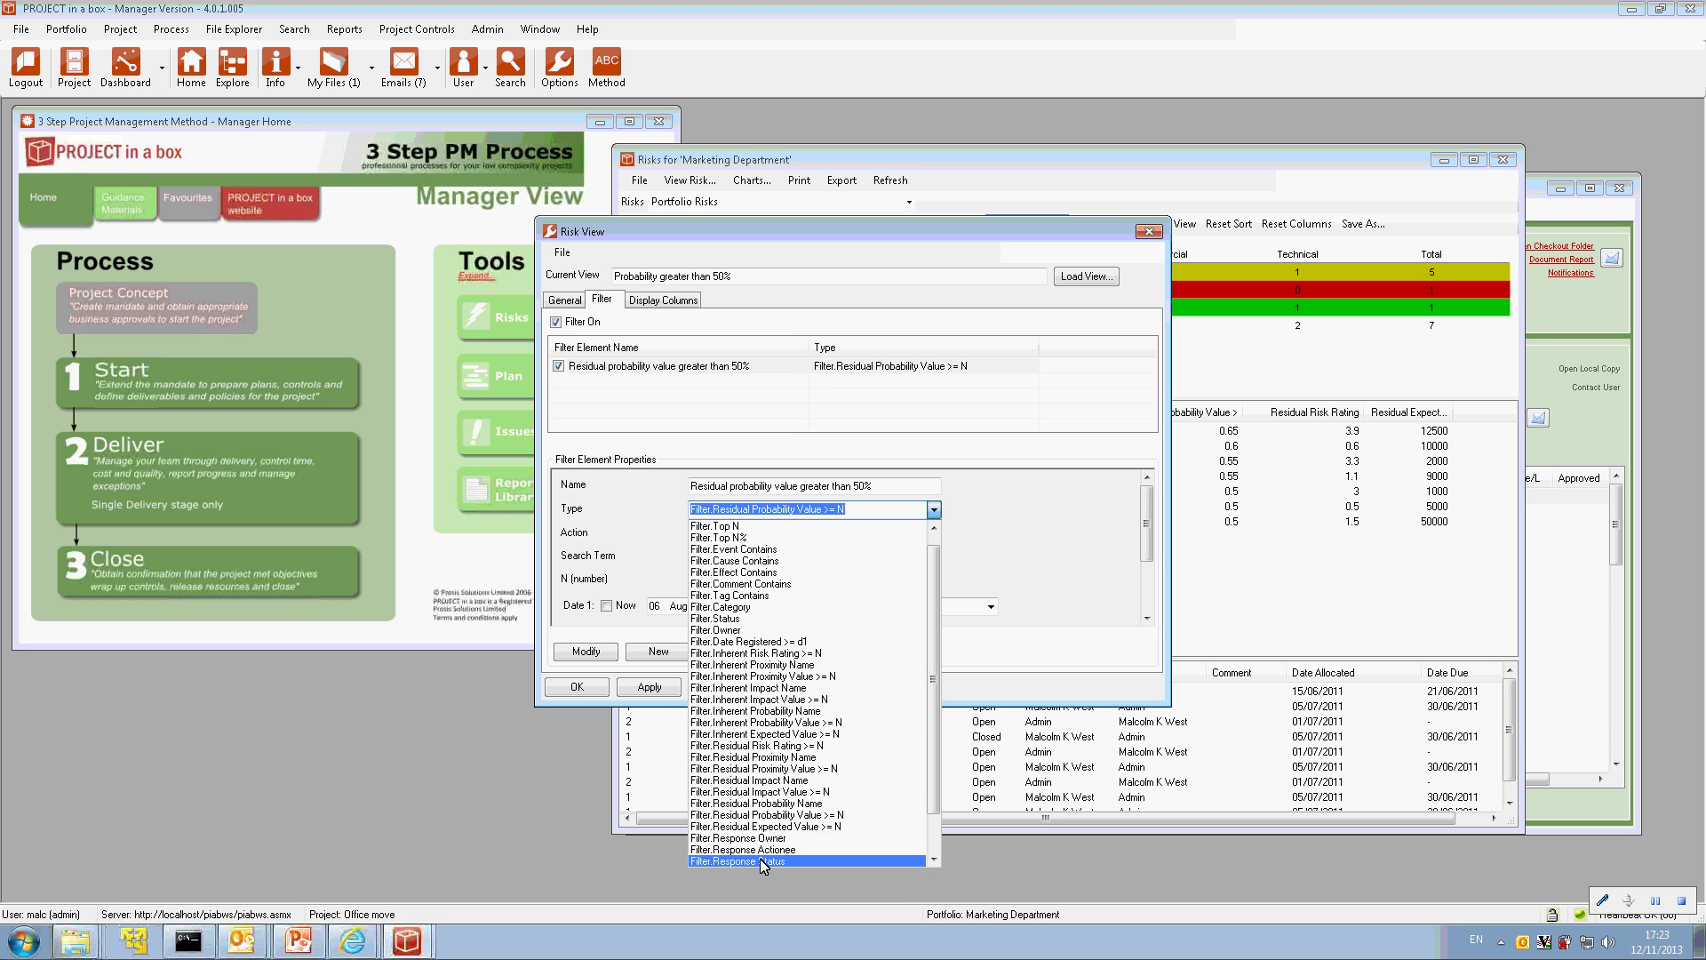
pyautogui.click(963, 565)
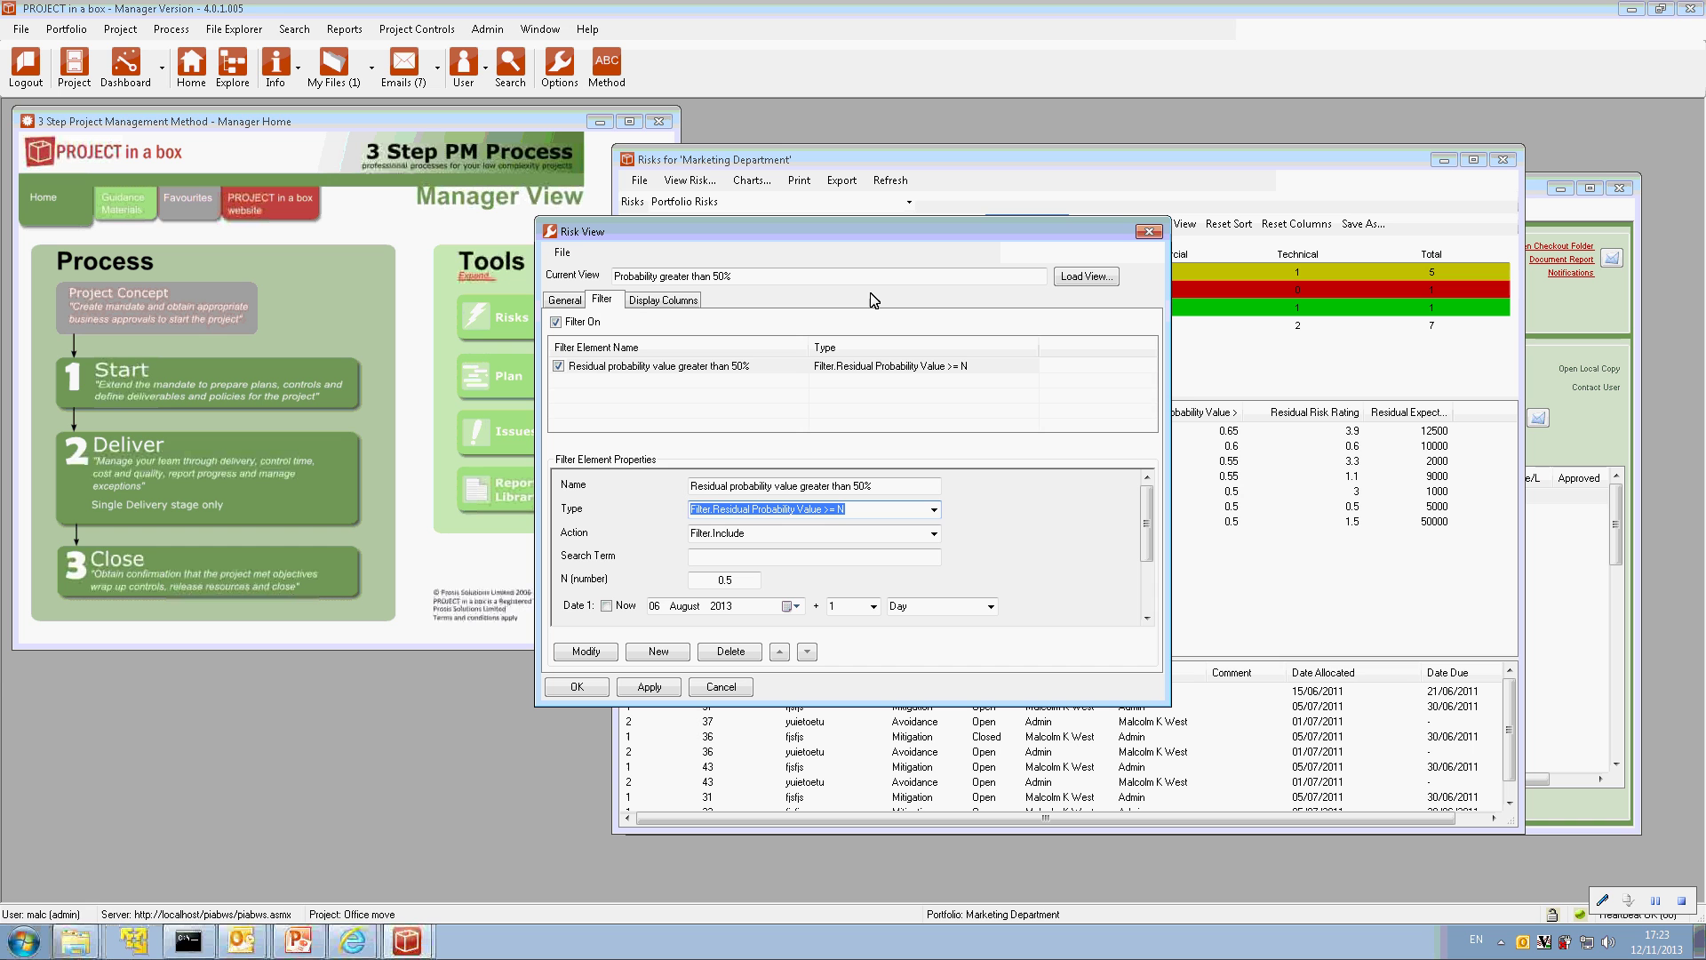
pyautogui.click(659, 301)
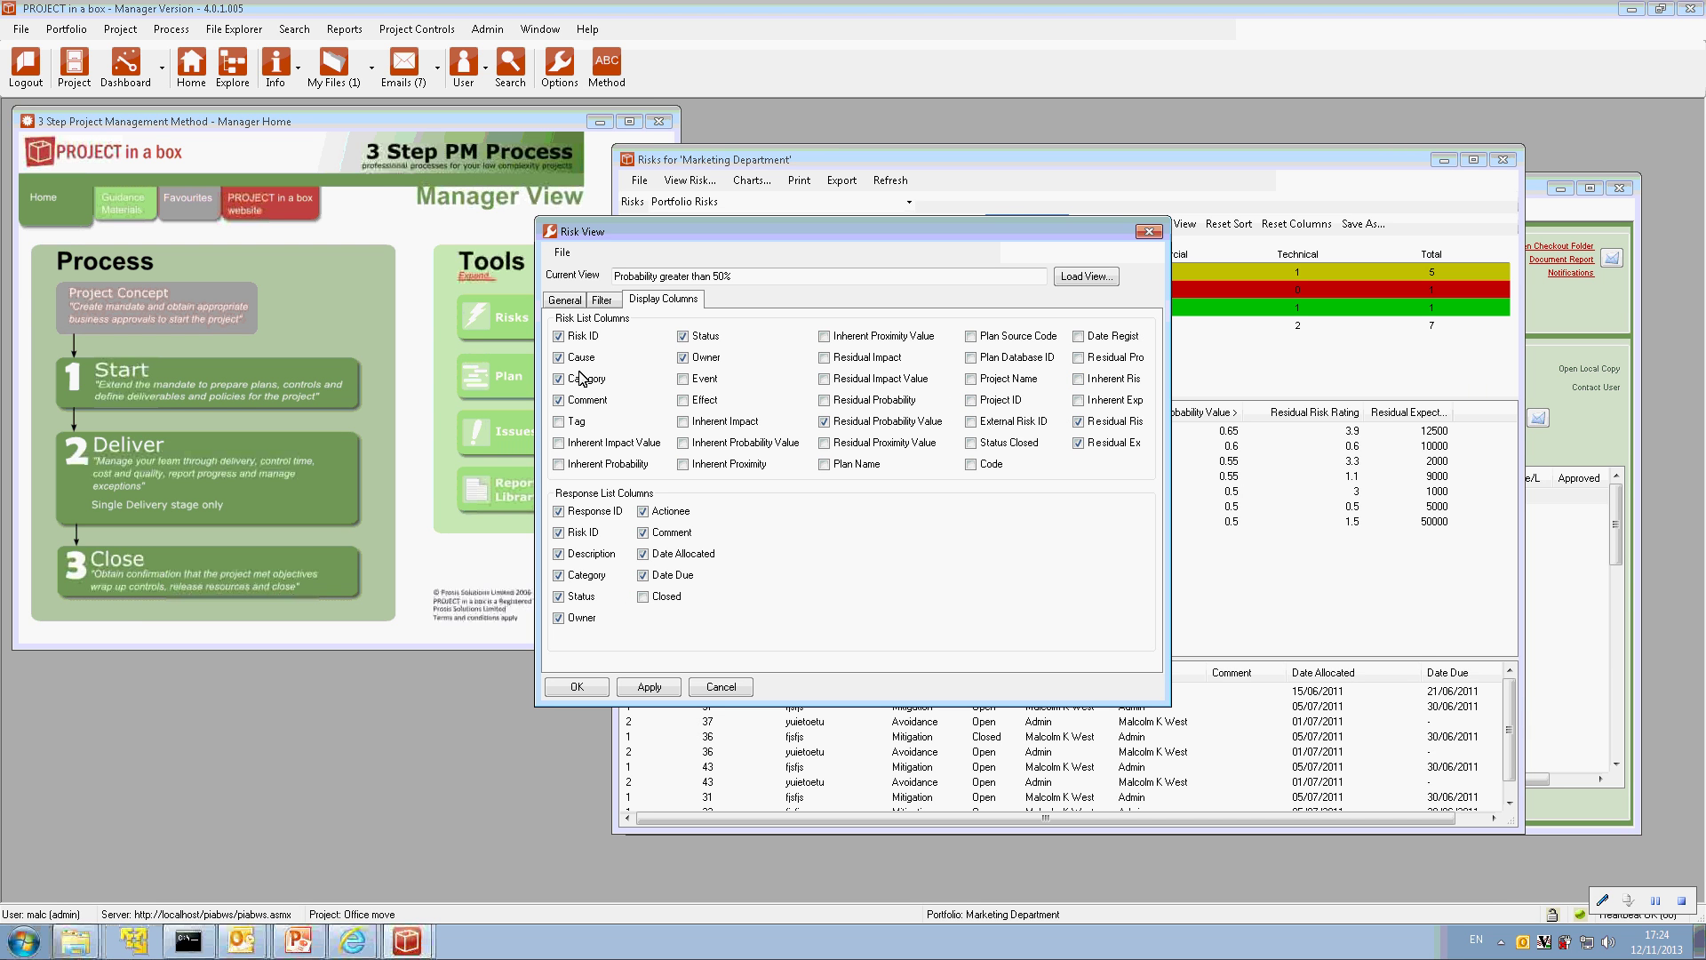
# Accept the Risk View settings, then cancel Save As after checking its storage options.
pyautogui.click(579, 686)
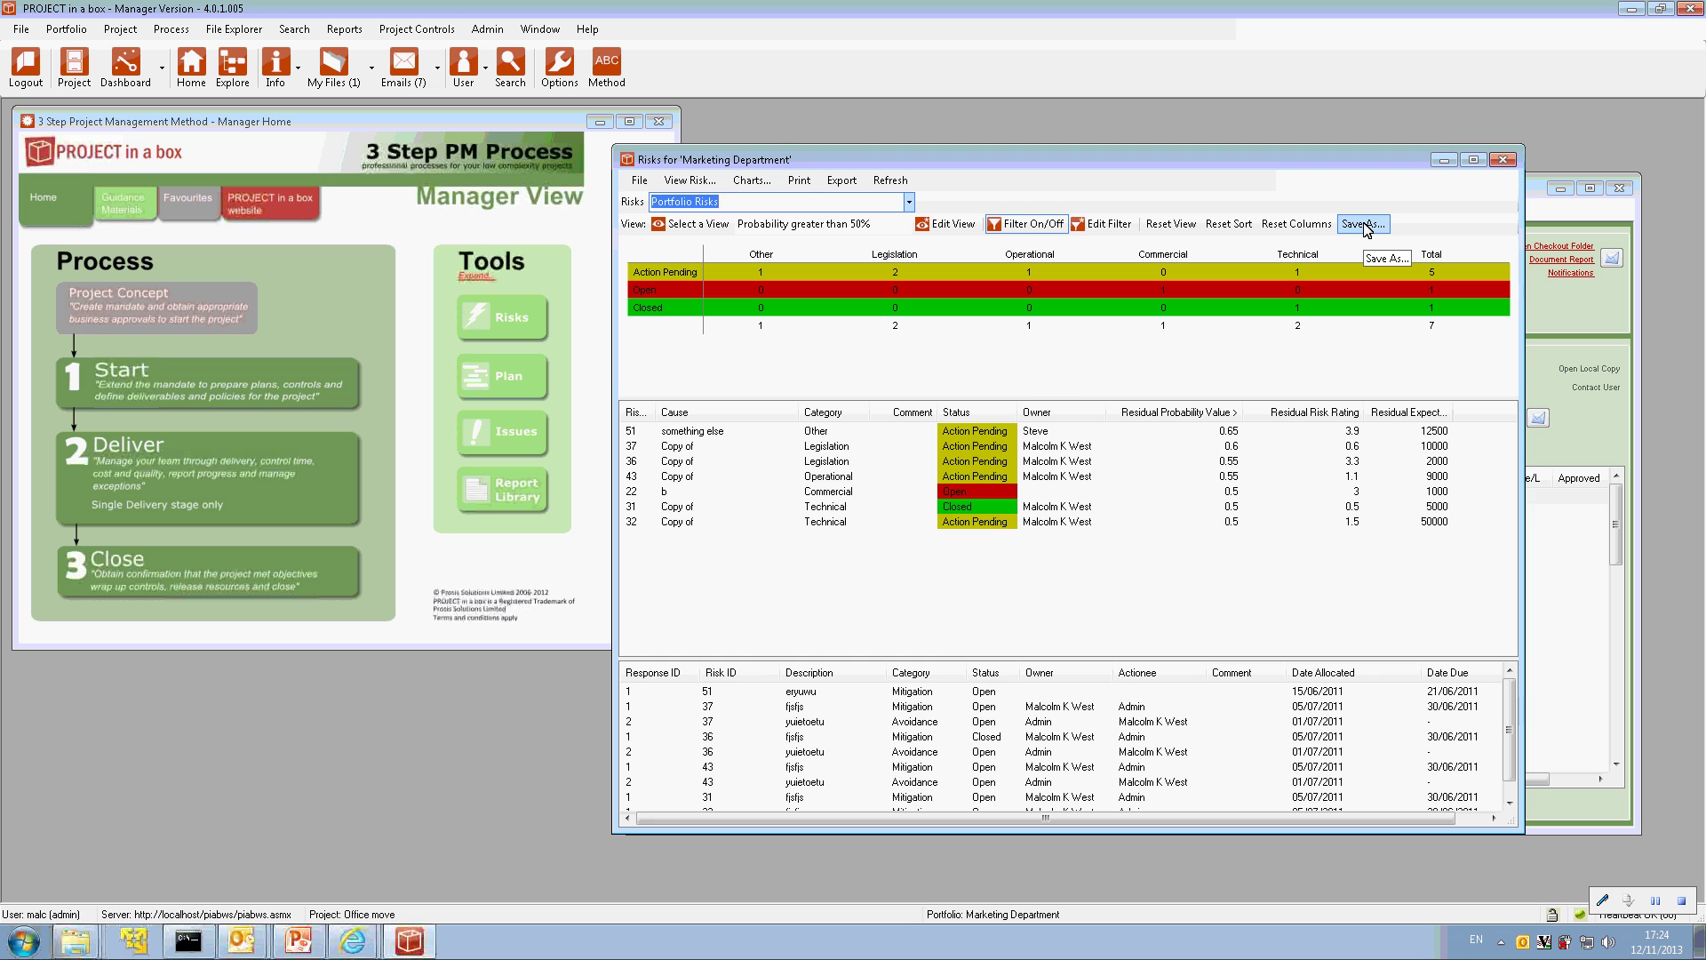
pyautogui.click(1364, 224)
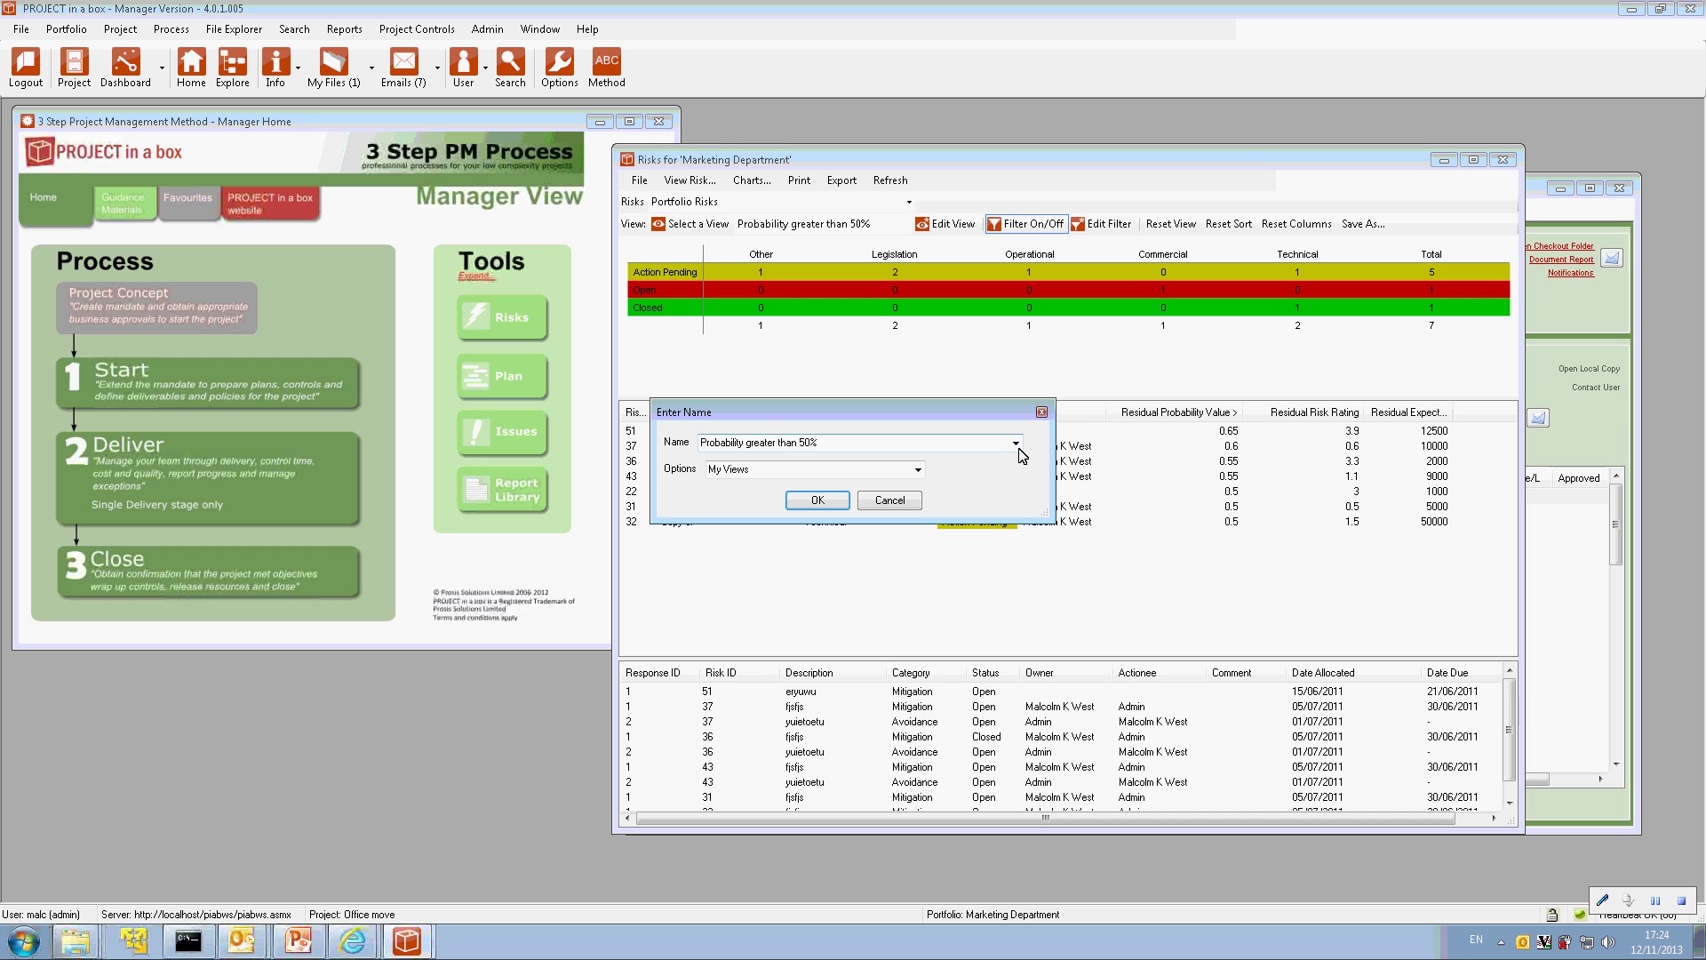
pyautogui.click(918, 470)
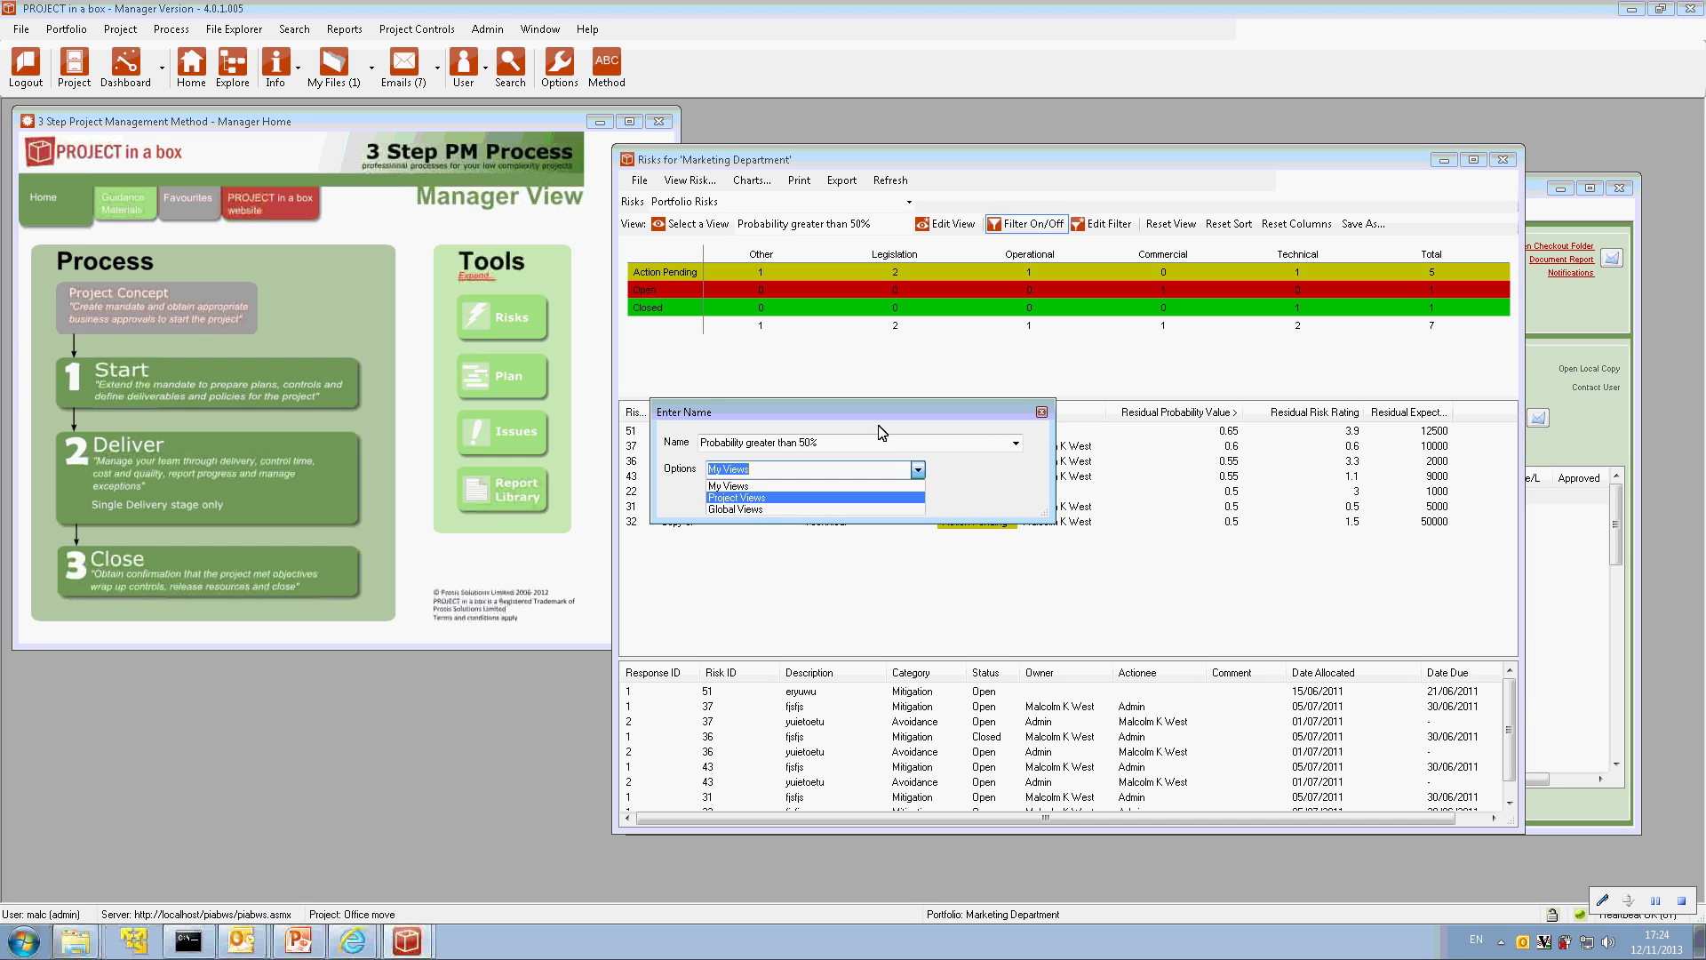
pyautogui.click(1042, 415)
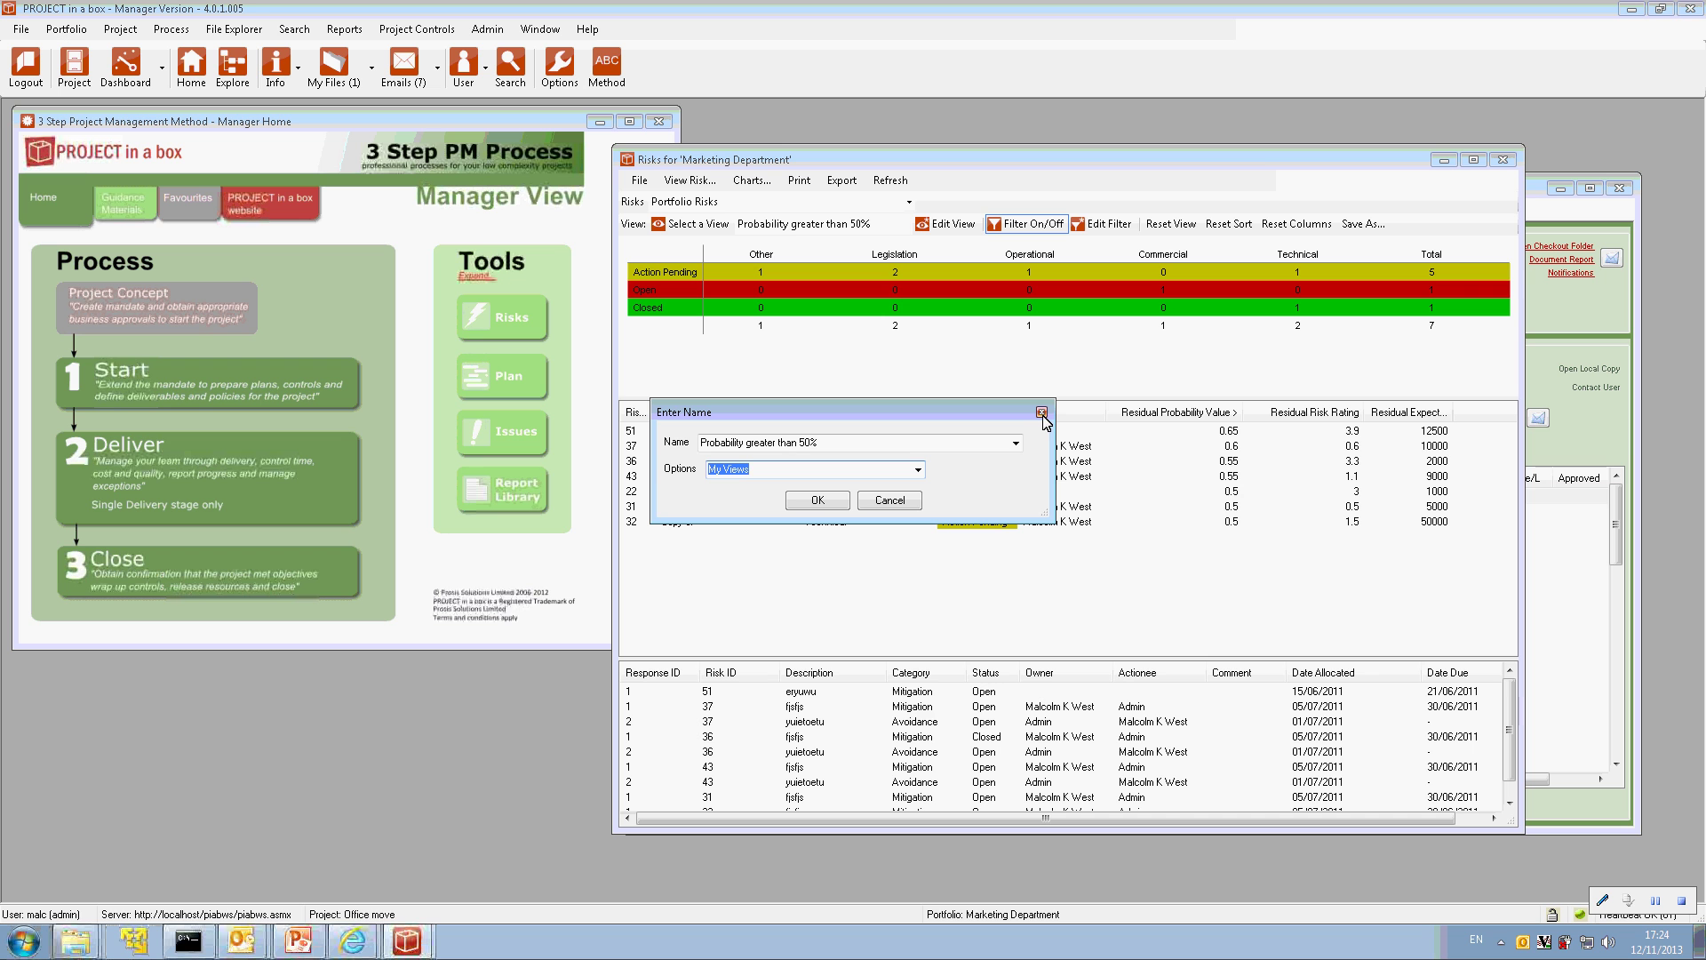
pyautogui.click(883, 506)
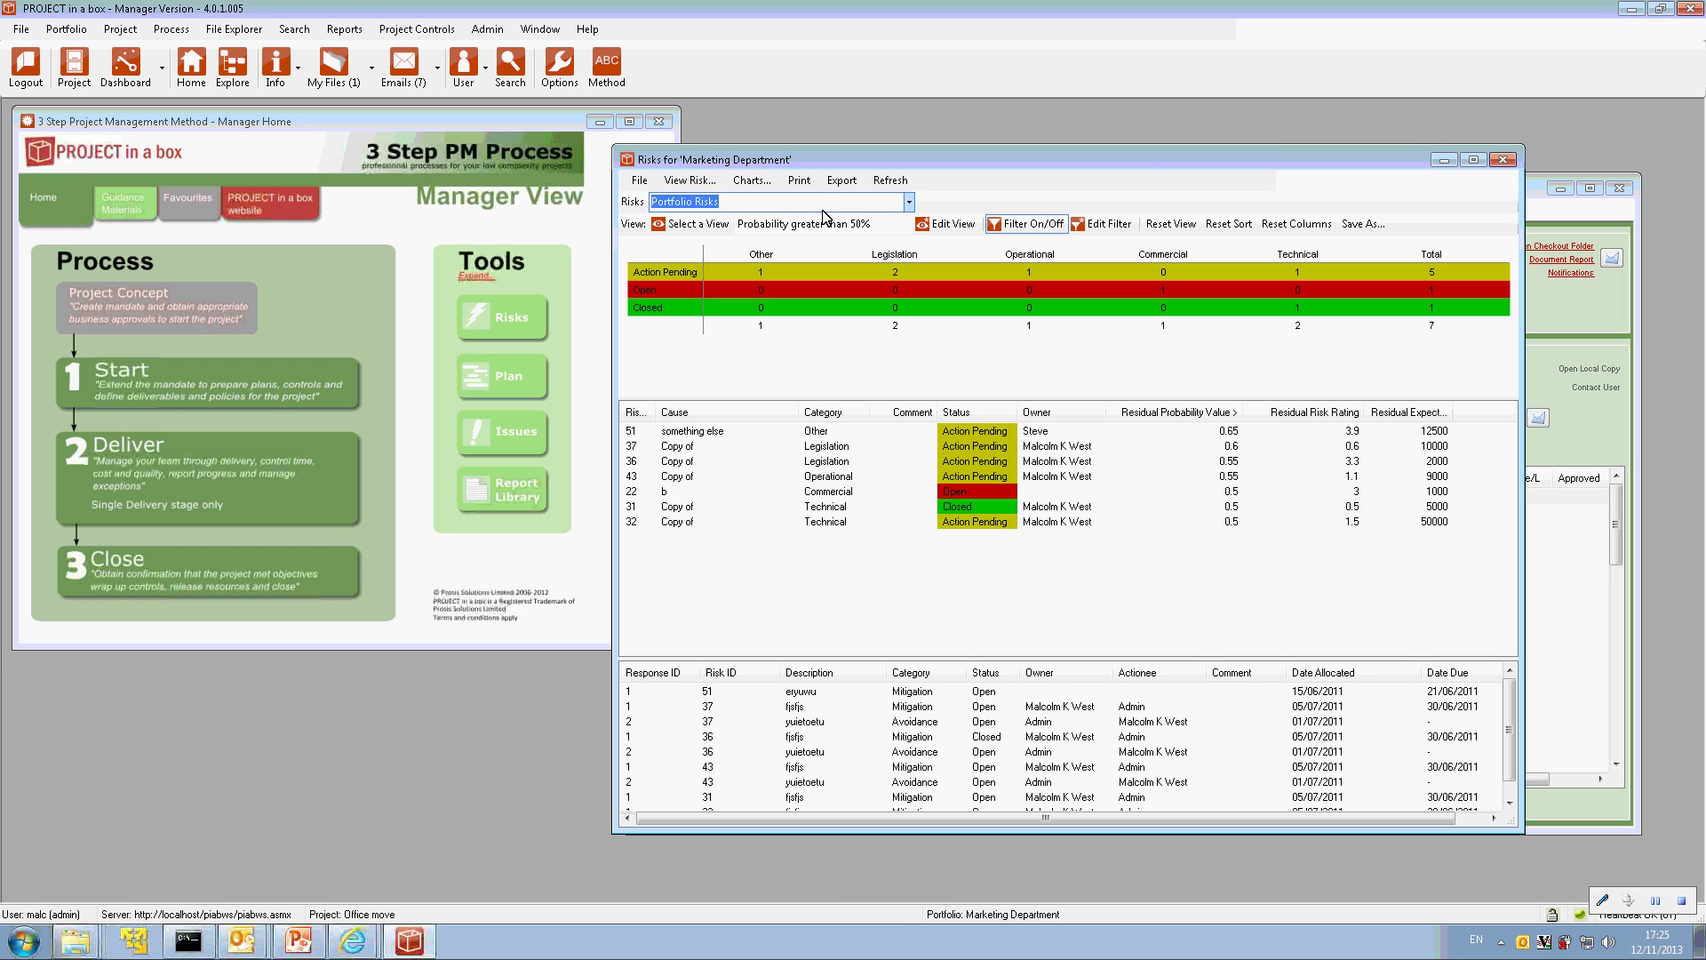
# Open the Risk Status Summary chart for the 7 filtered risks and move its window left.
pyautogui.click(751, 179)
pyautogui.click(748, 181)
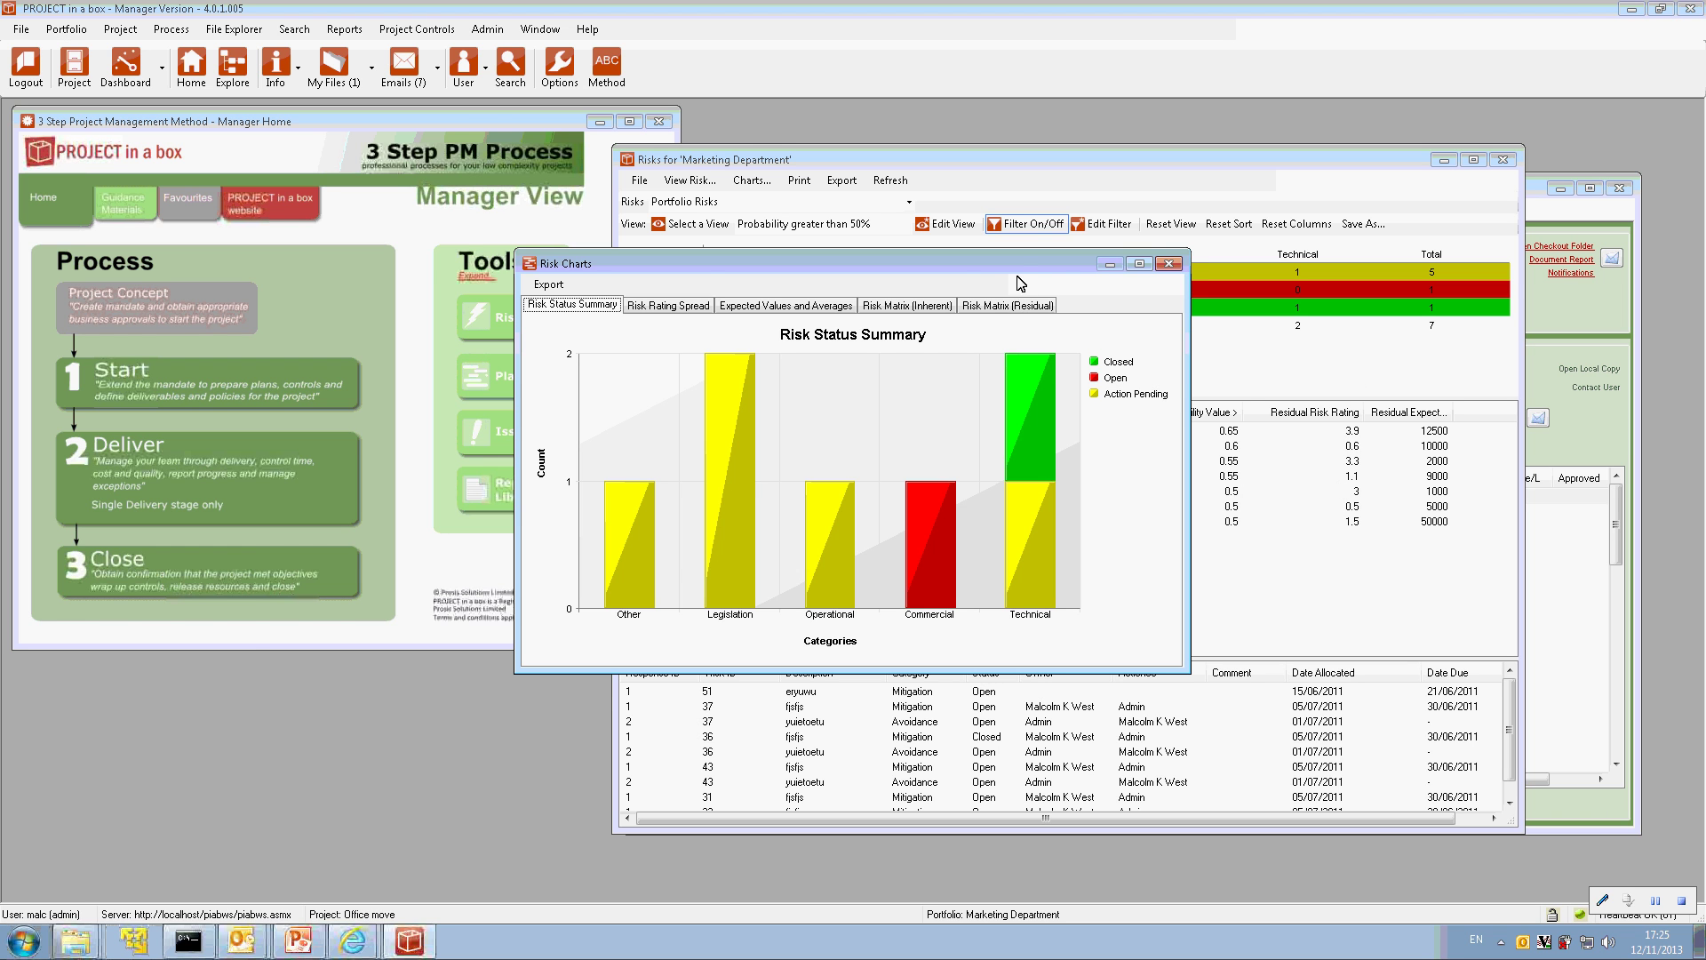
pyautogui.moveTo(1006, 277); pyautogui.dragTo(198, 280)
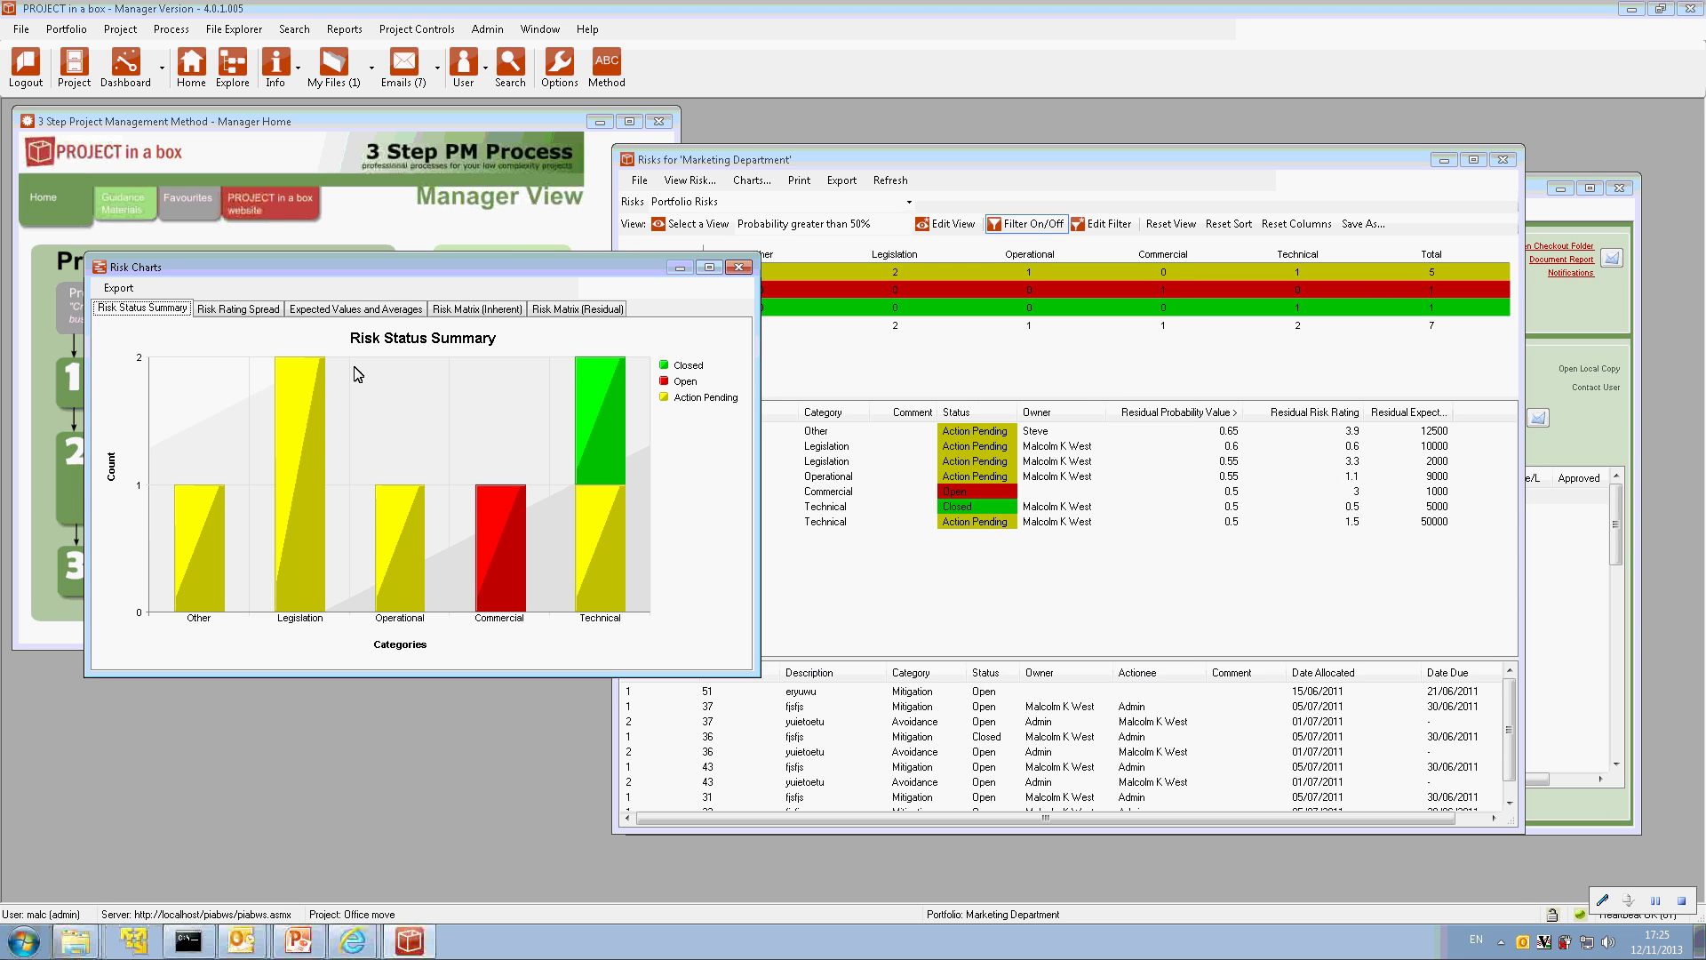
# Step through the Risk Rating Spread, Expected Values and Averages, and inherent and residual risk matrices.
pyautogui.click(227, 313)
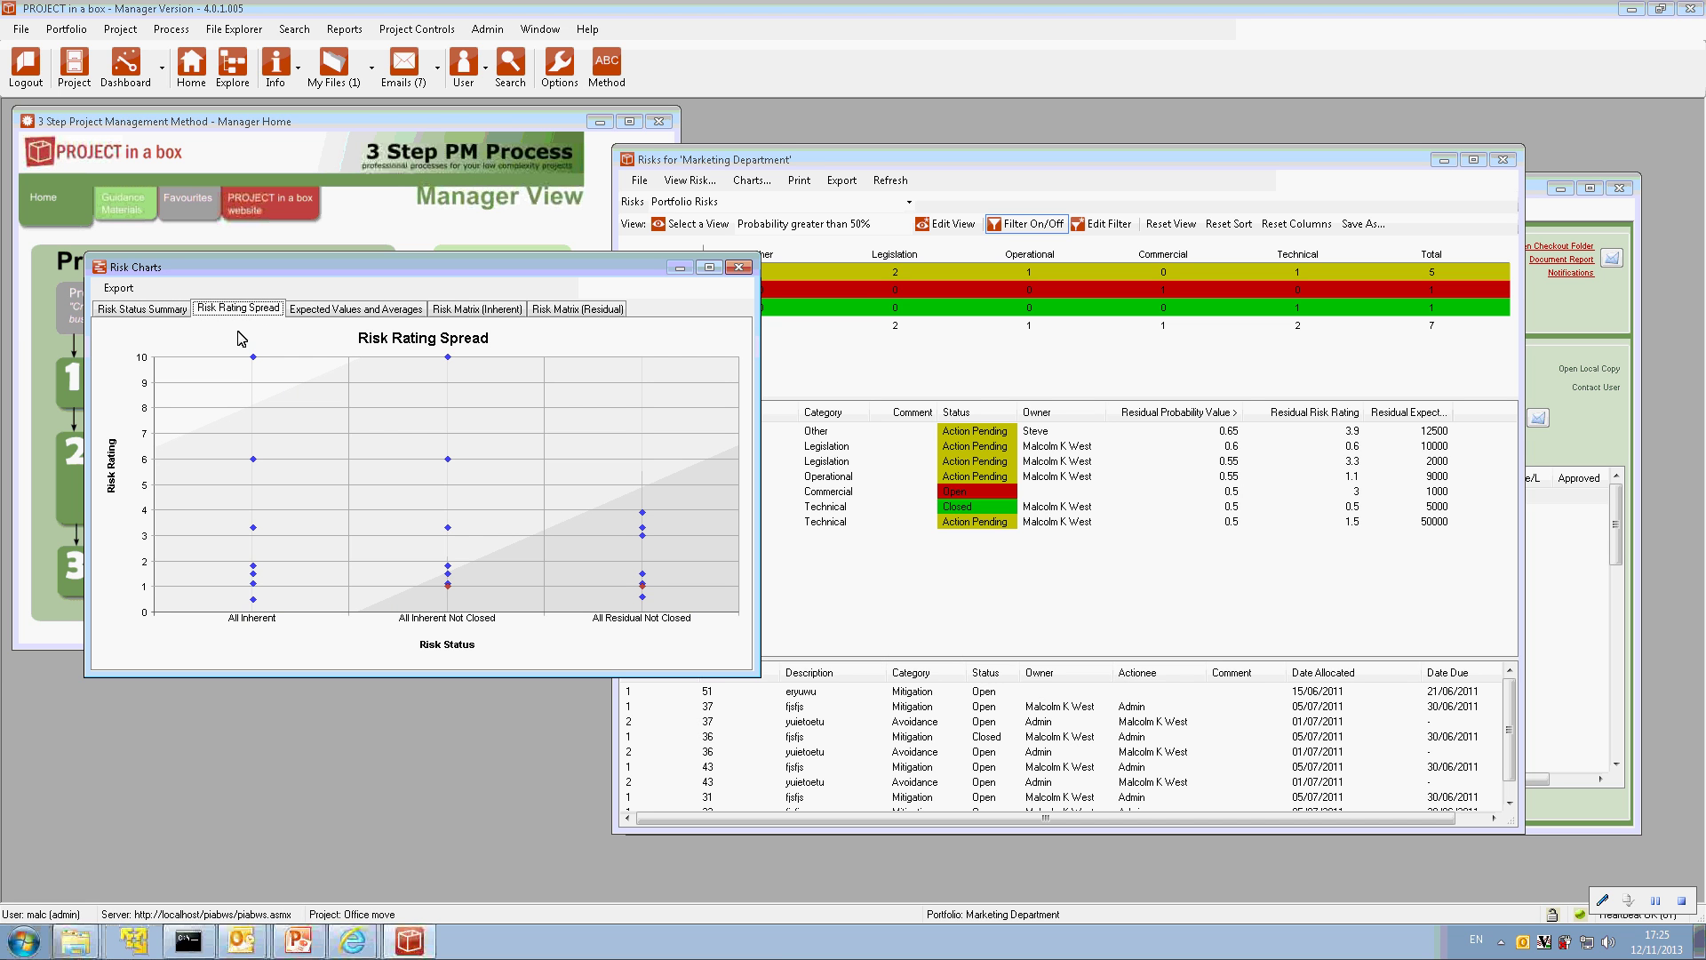
pyautogui.click(368, 311)
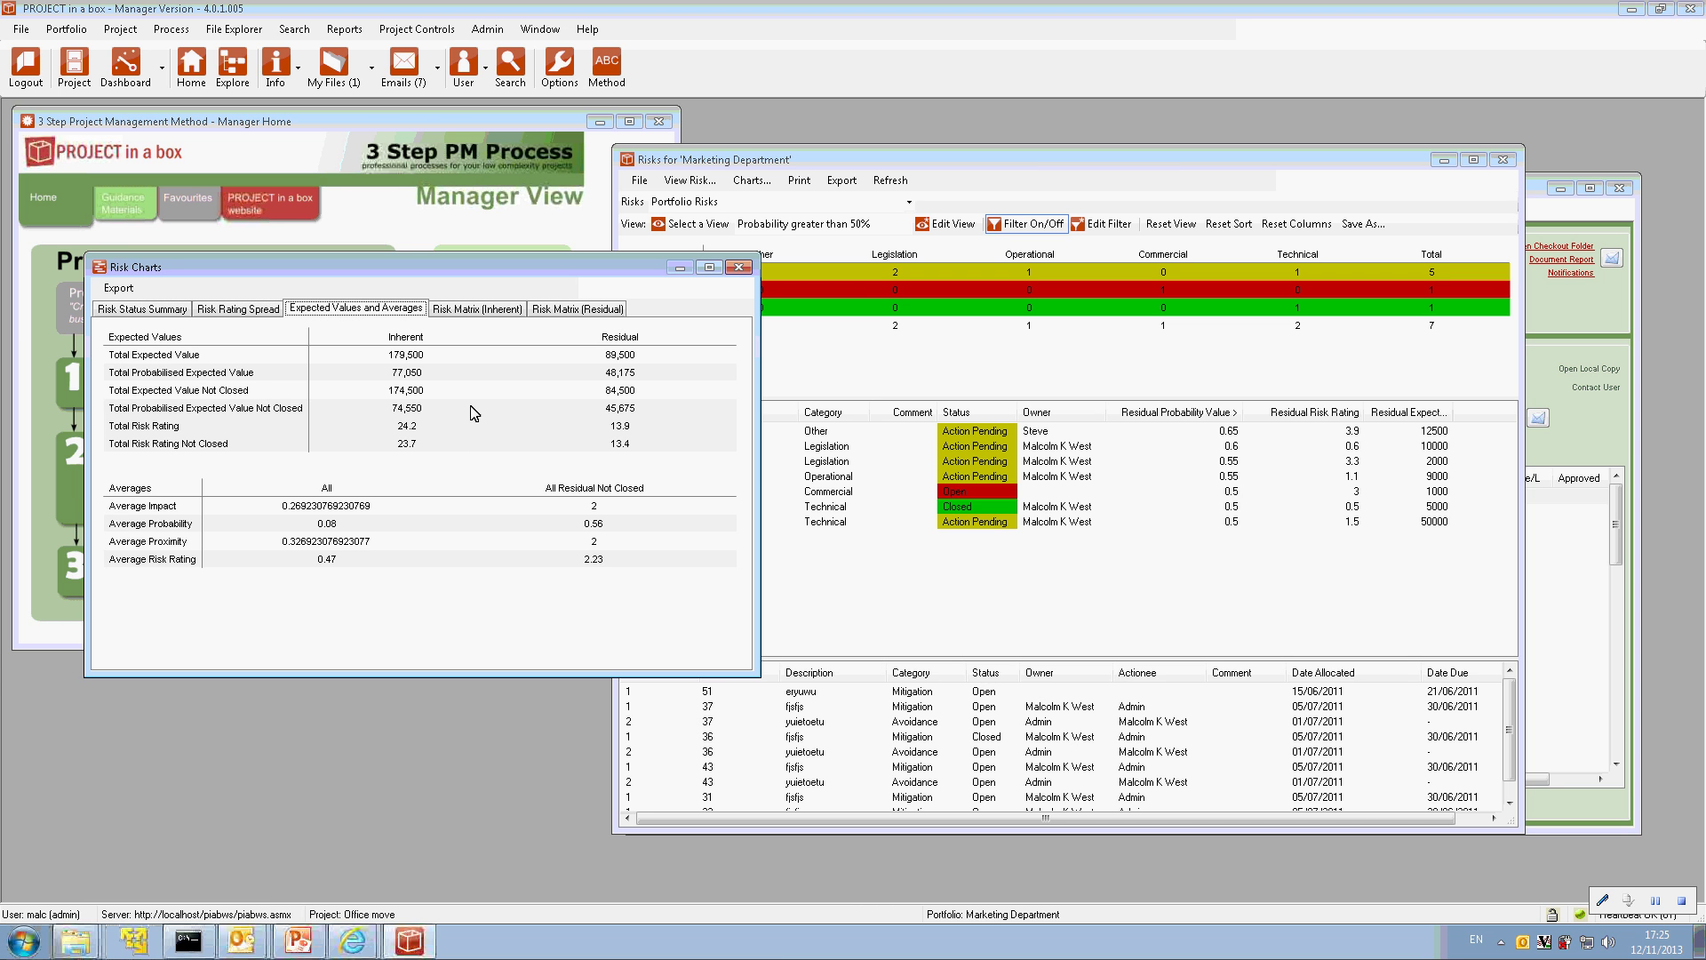
pyautogui.click(487, 311)
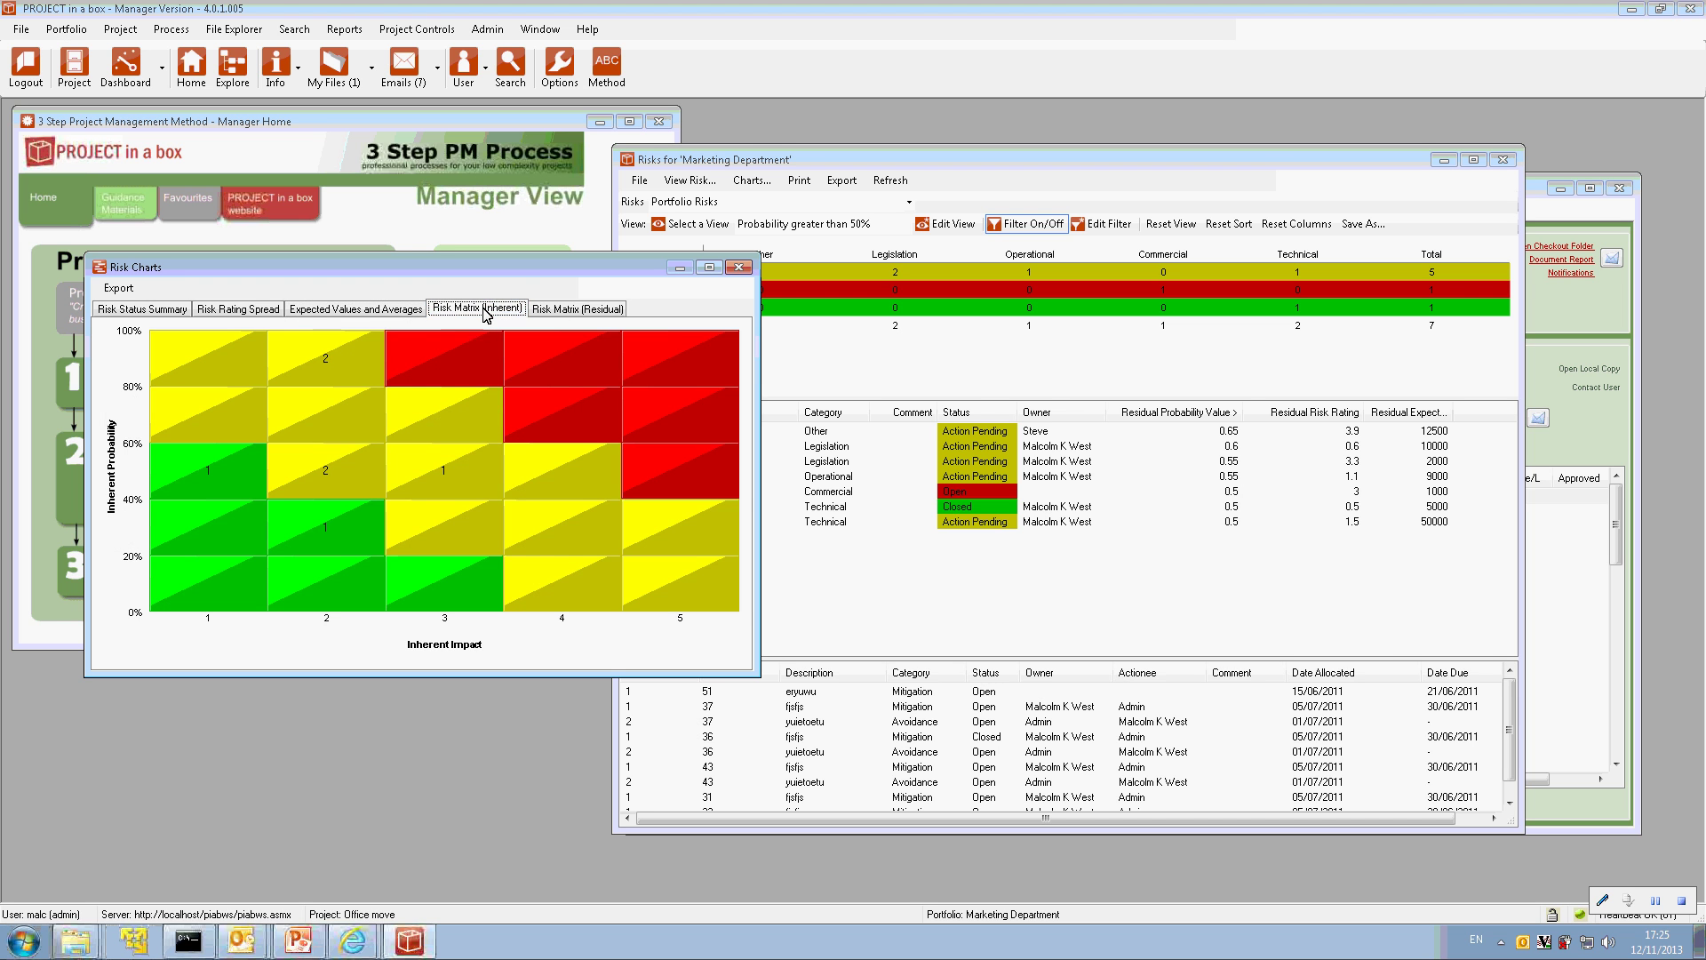
pyautogui.click(593, 309)
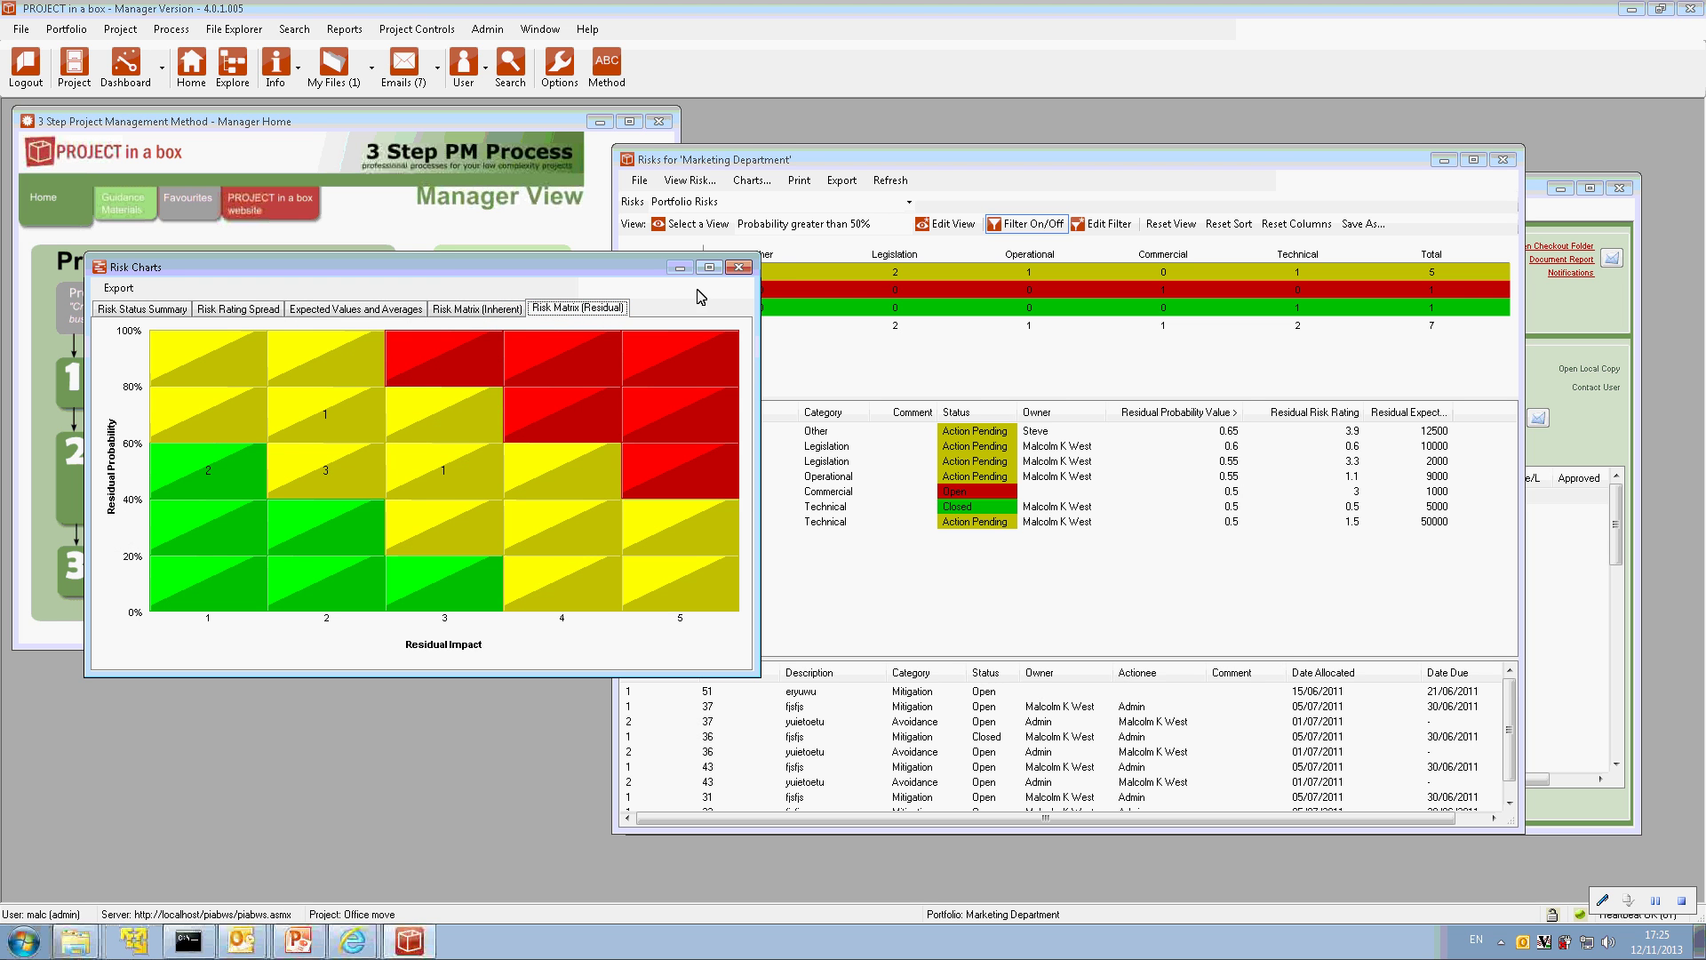
# Close the risk charts and apply the _Default view to list all 52 risks.
pyautogui.click(739, 268)
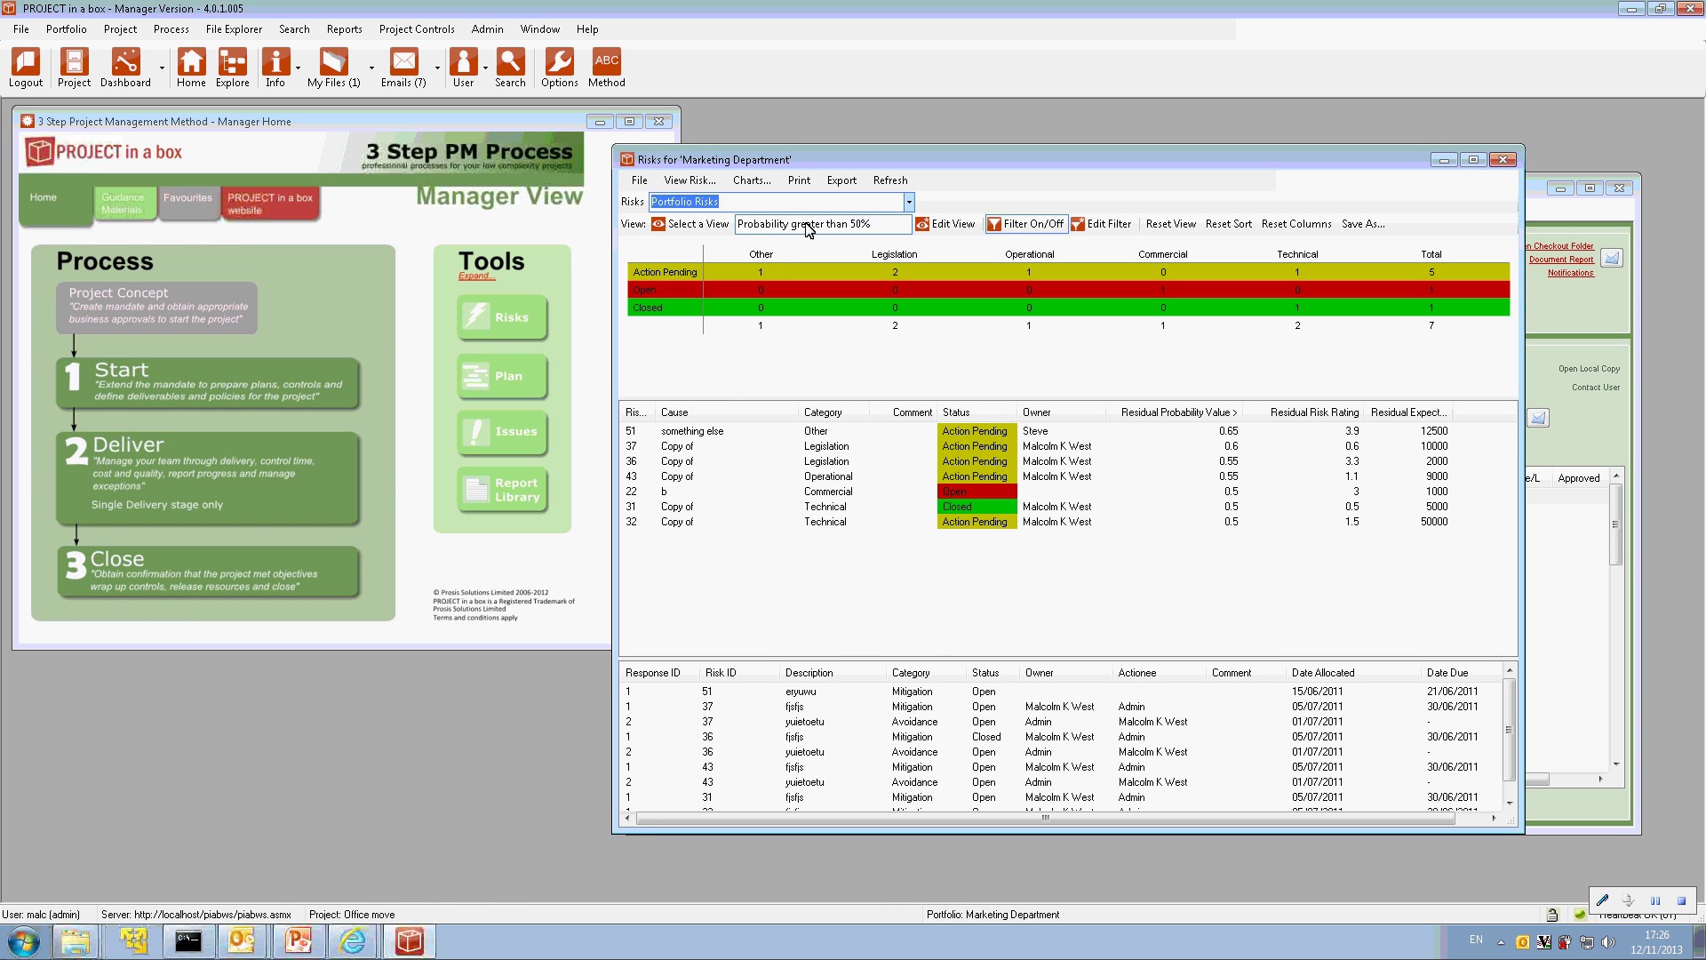
pyautogui.click(705, 224)
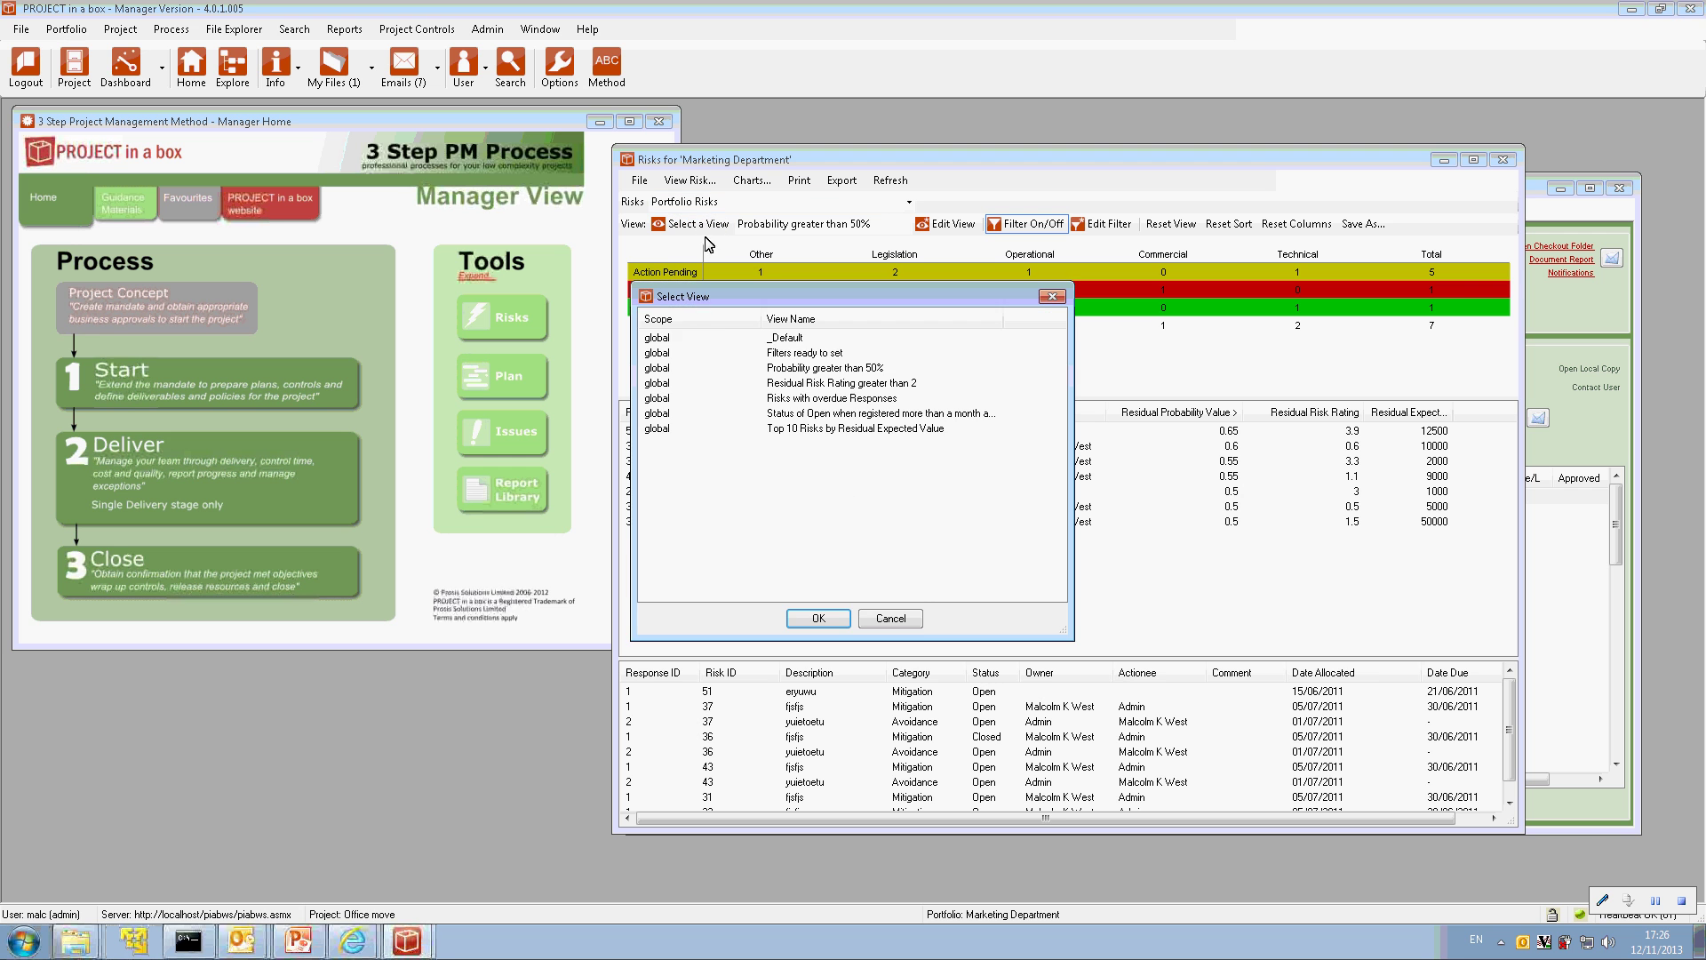
pyautogui.click(729, 340)
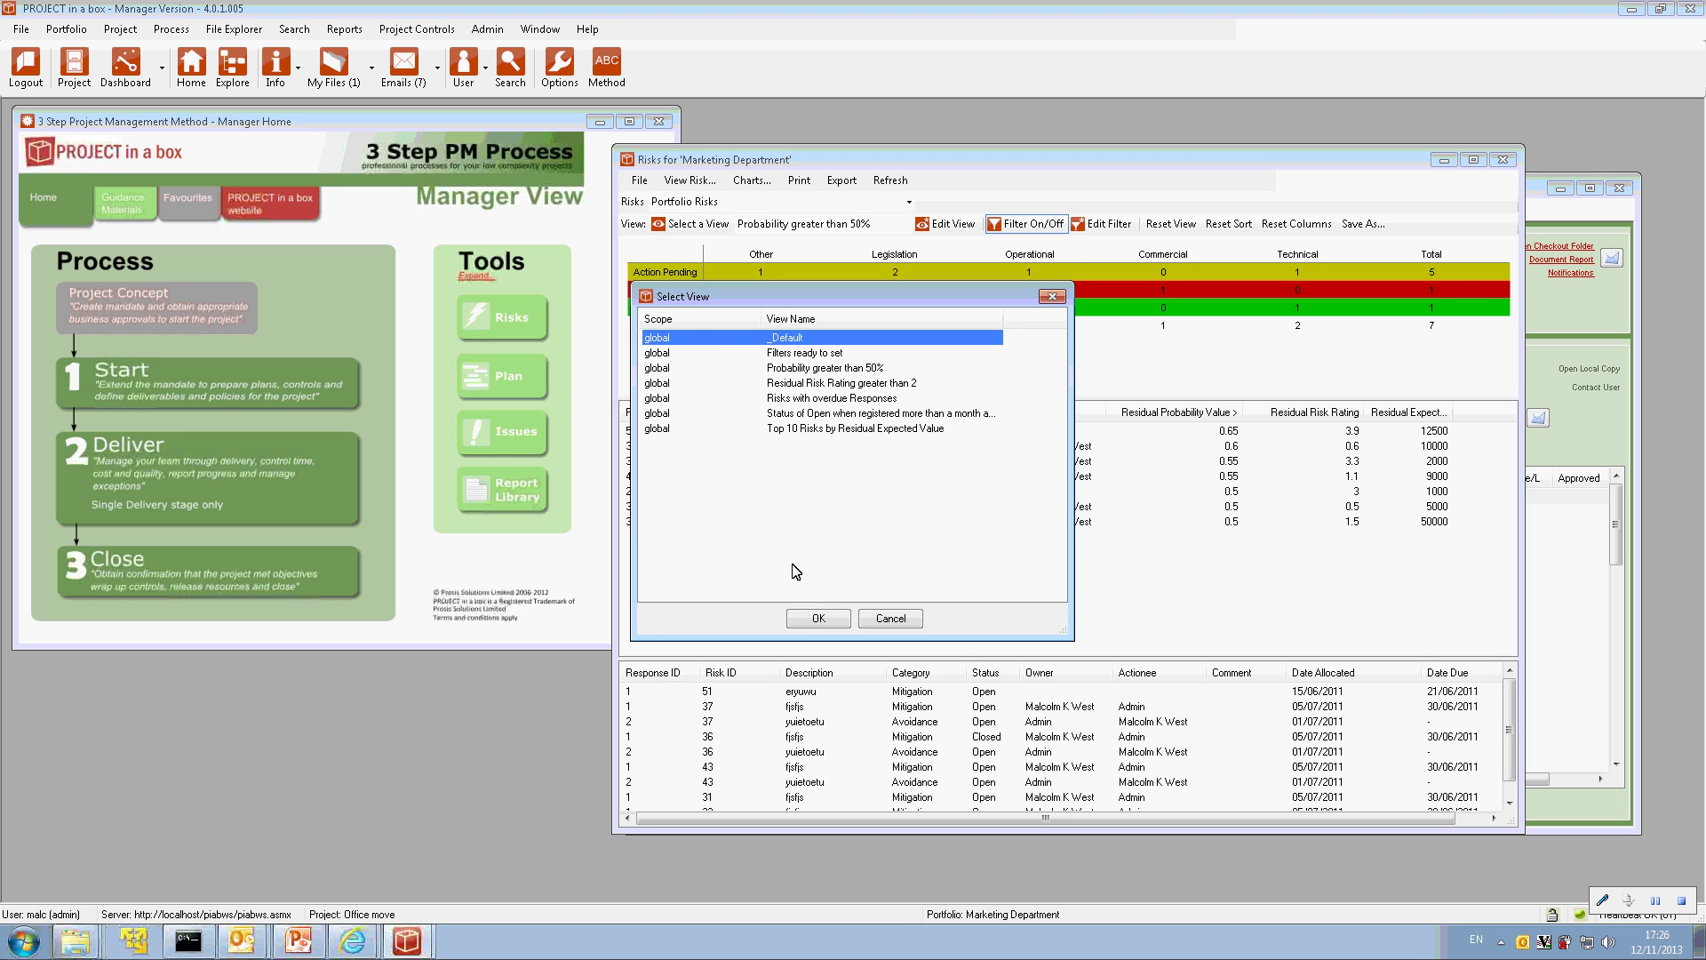
pyautogui.click(811, 618)
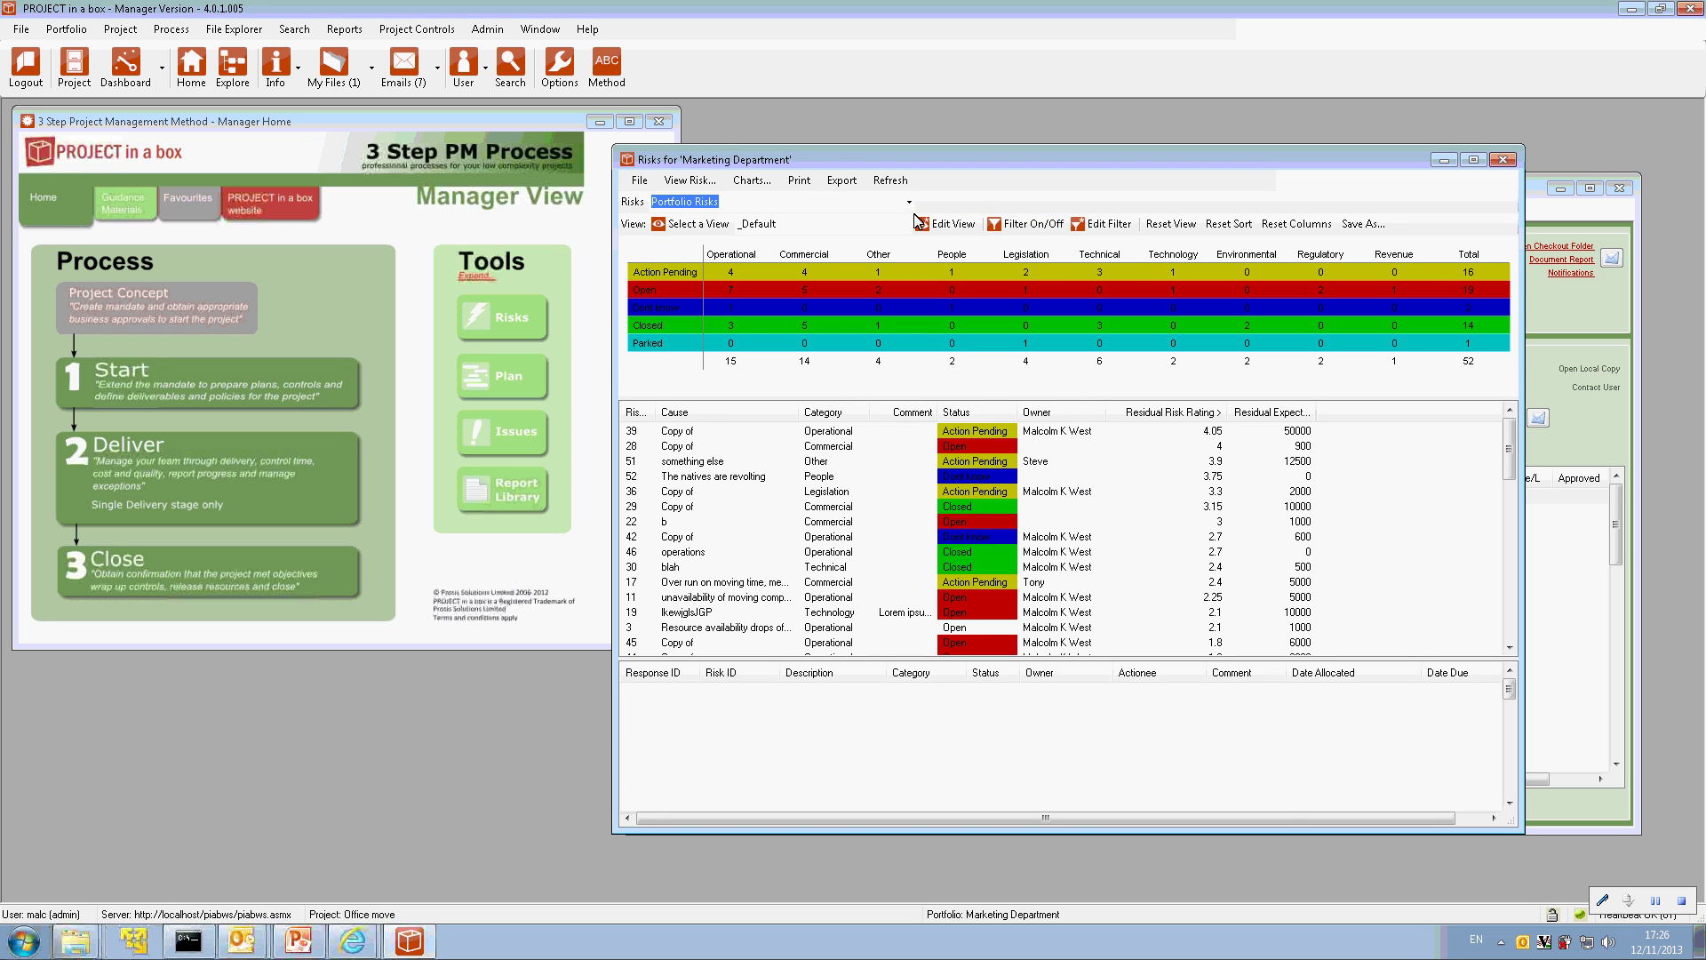
# Open the risk charts for all risks, check the chart's copy and save menu, then dismiss it.
pyautogui.click(753, 181)
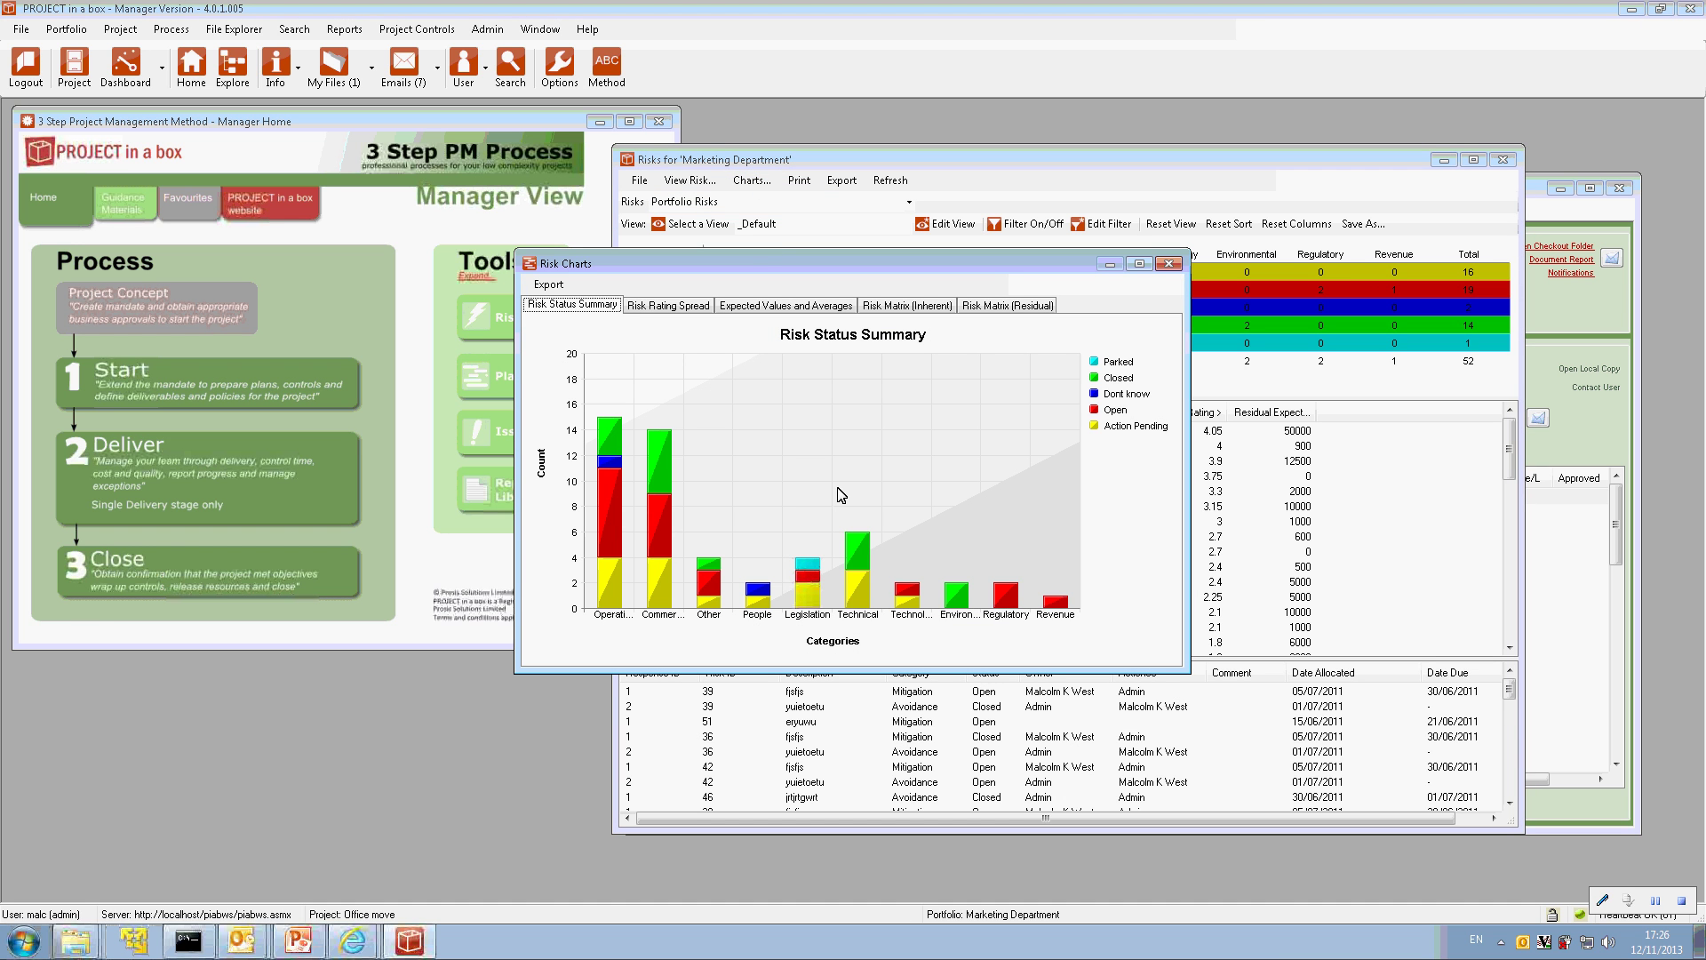
pyautogui.rightClick(891, 462)
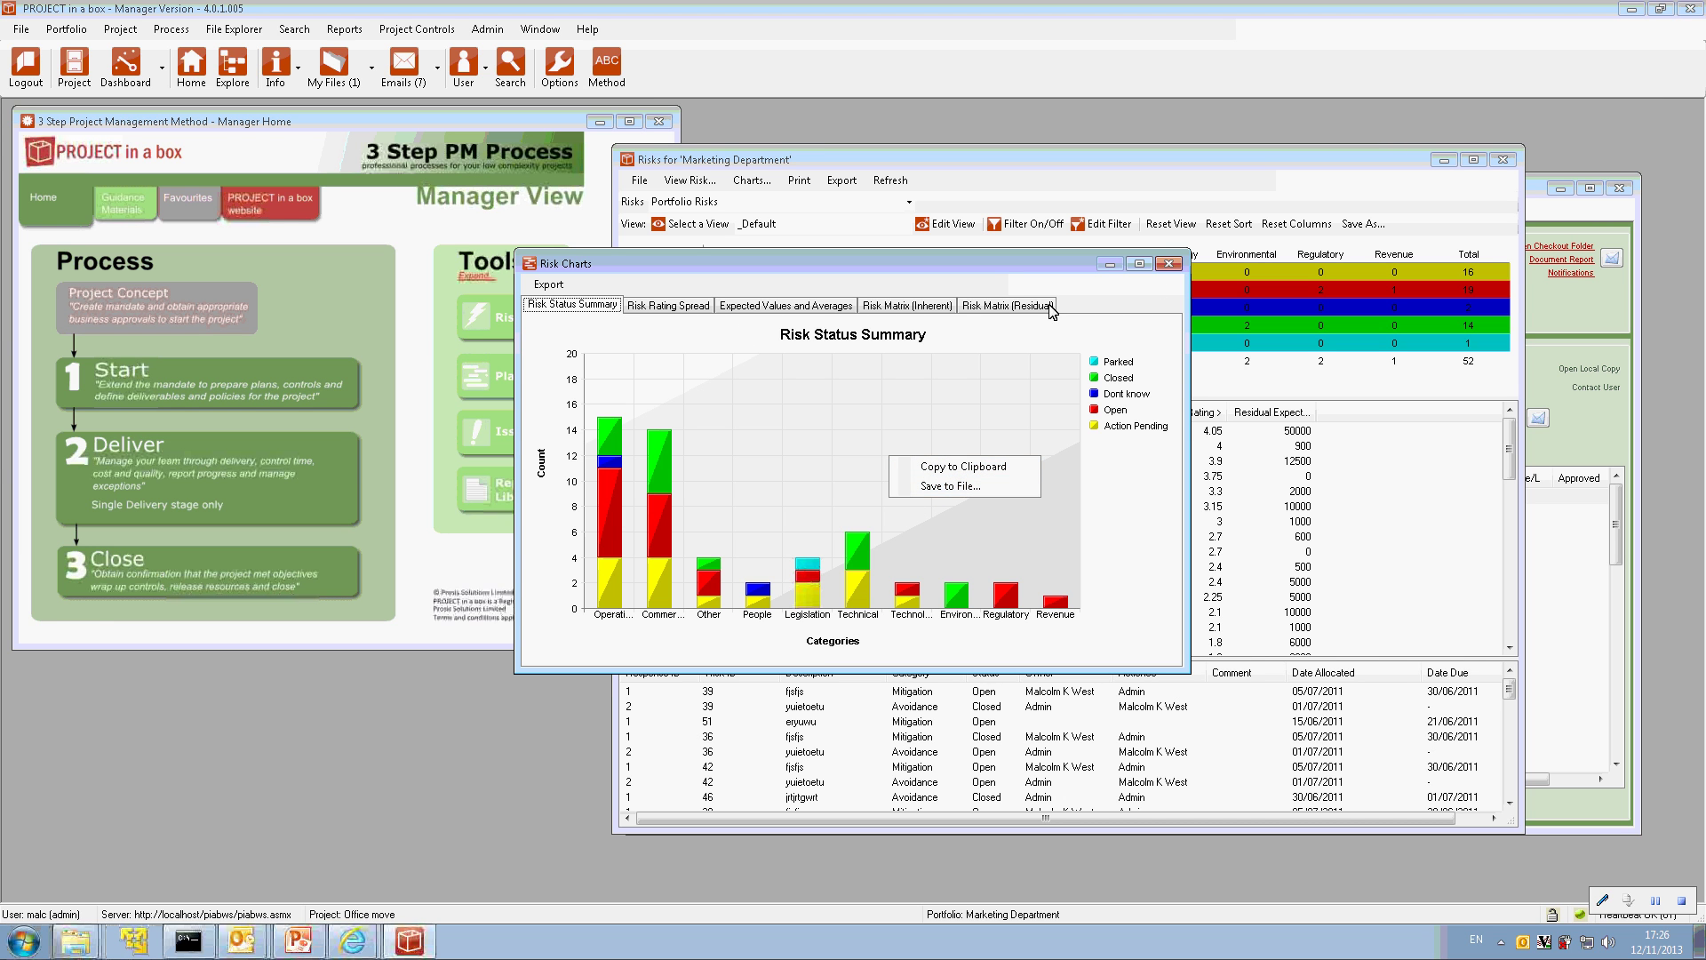
pyautogui.click(1169, 263)
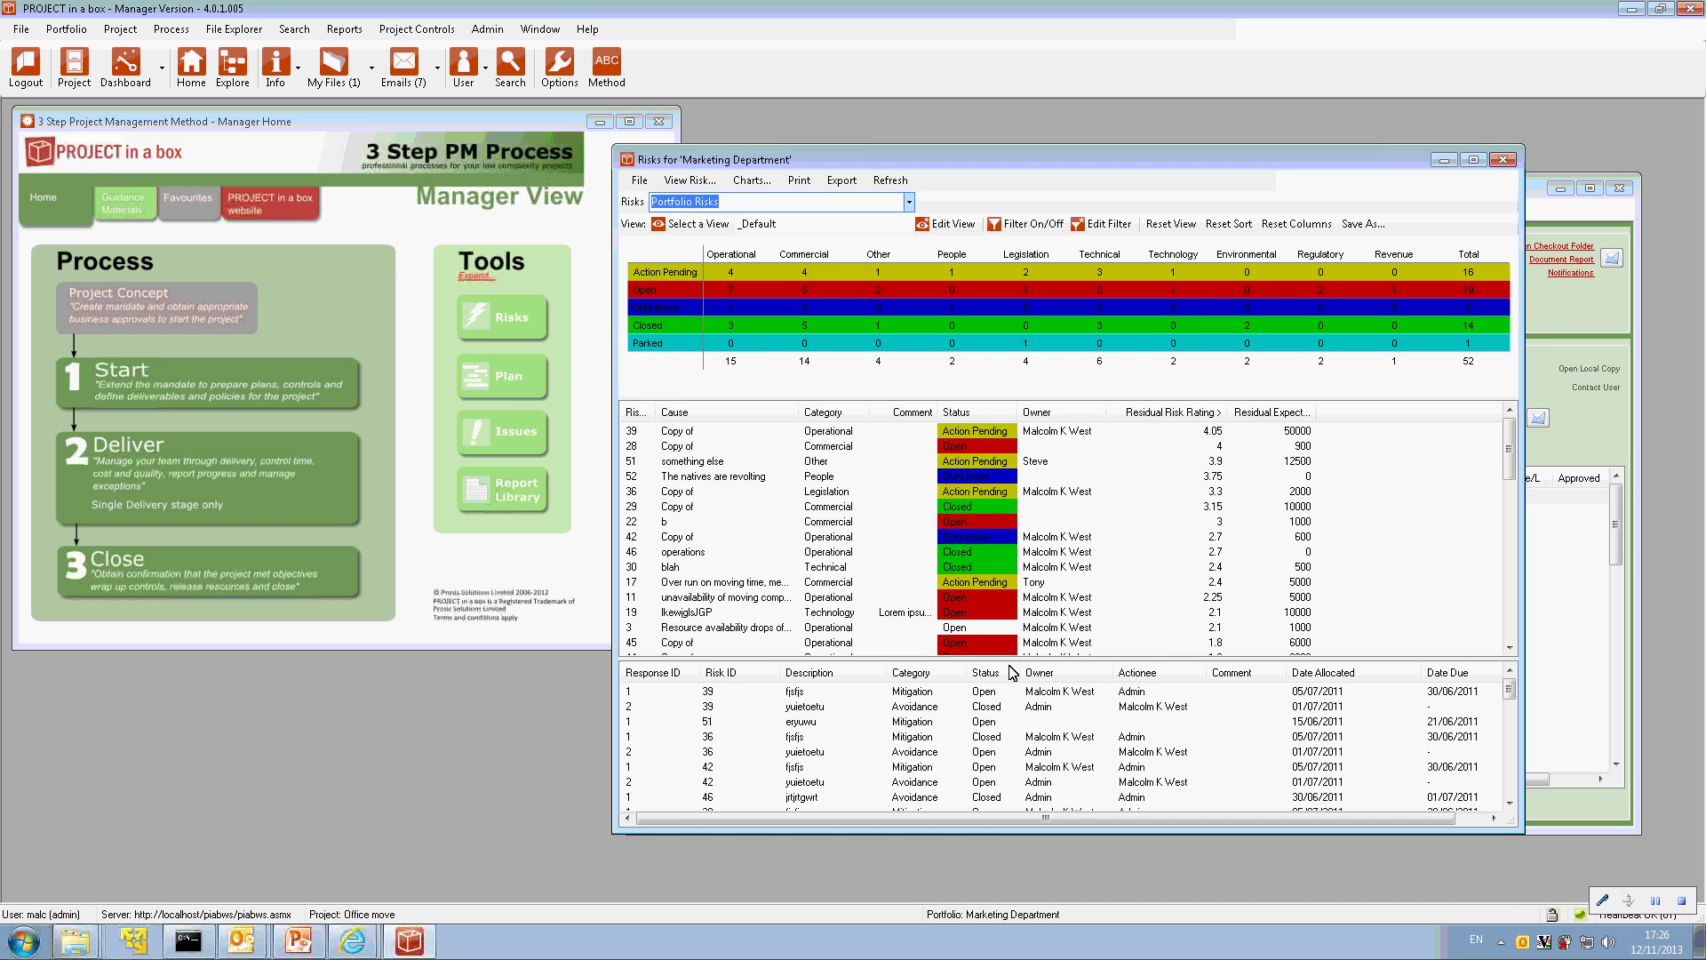
pyautogui.click(853, 184)
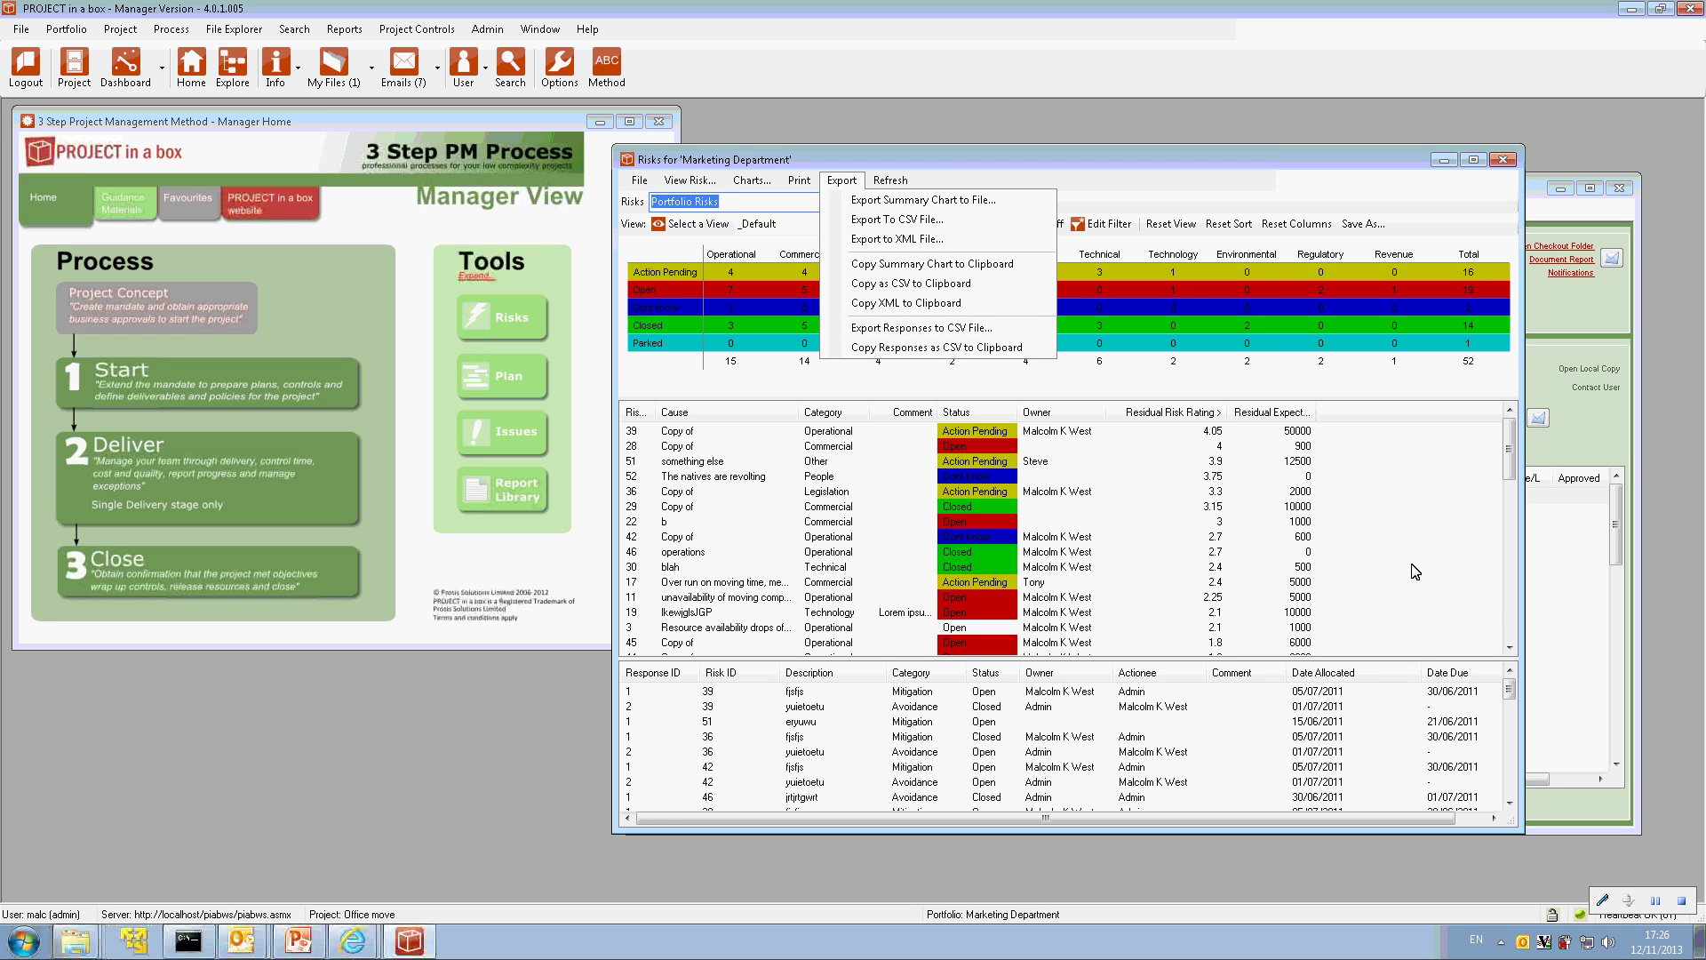
pyautogui.click(1360, 501)
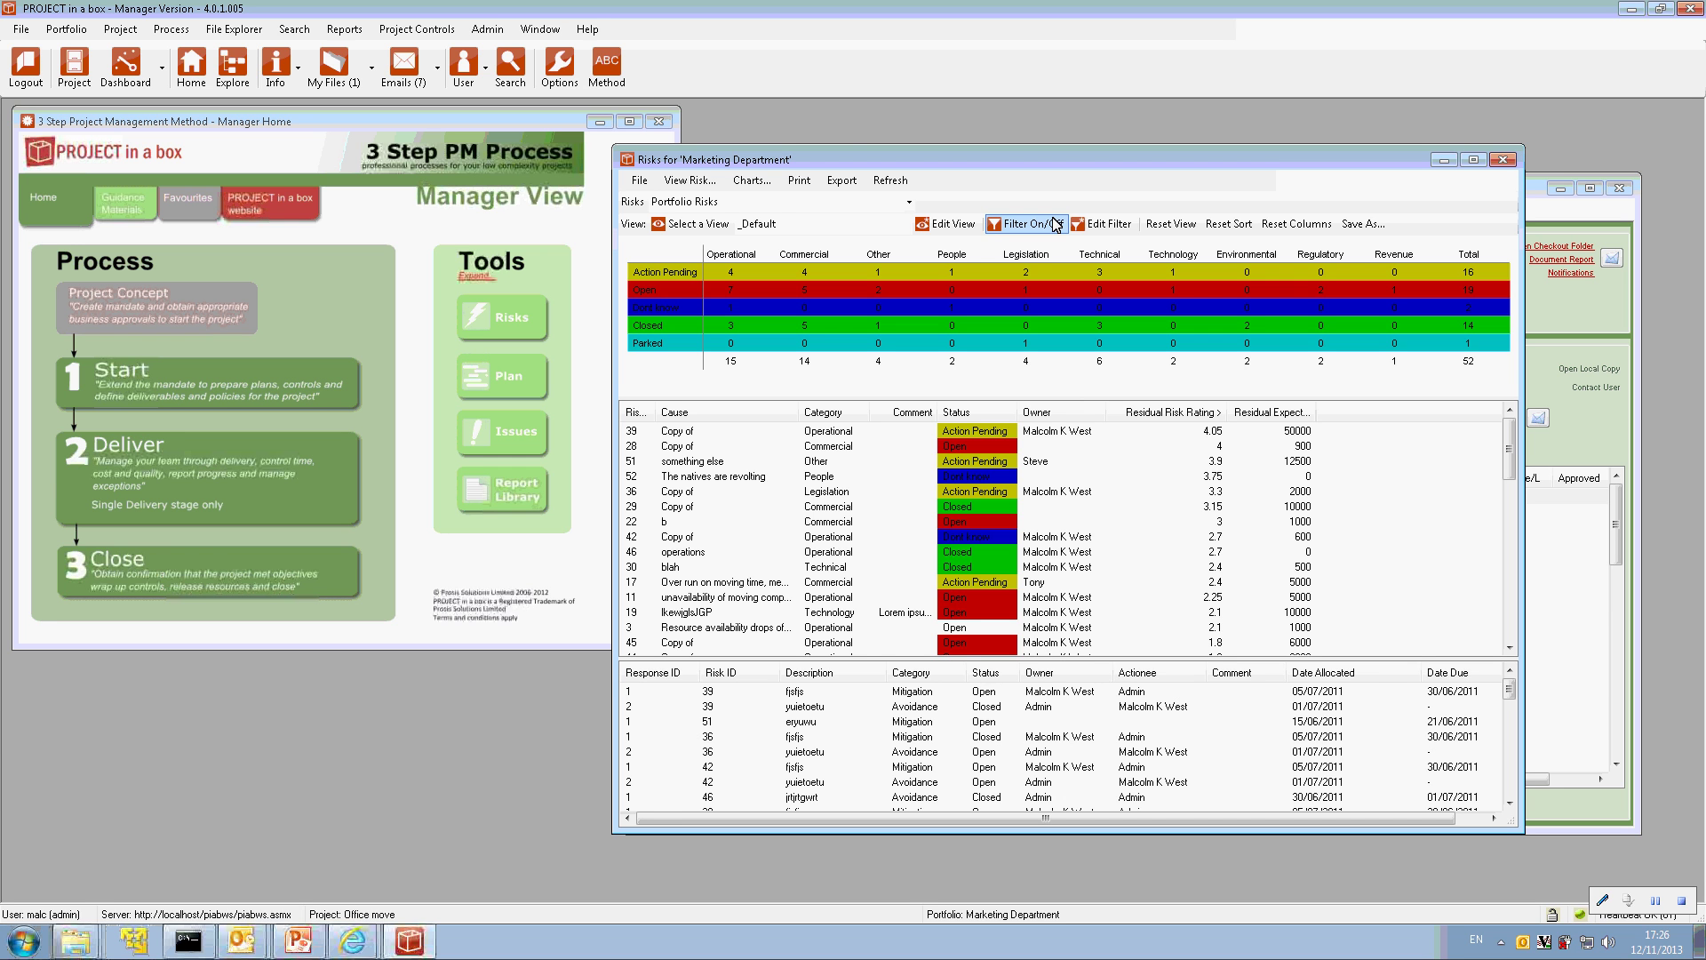
pyautogui.click(800, 181)
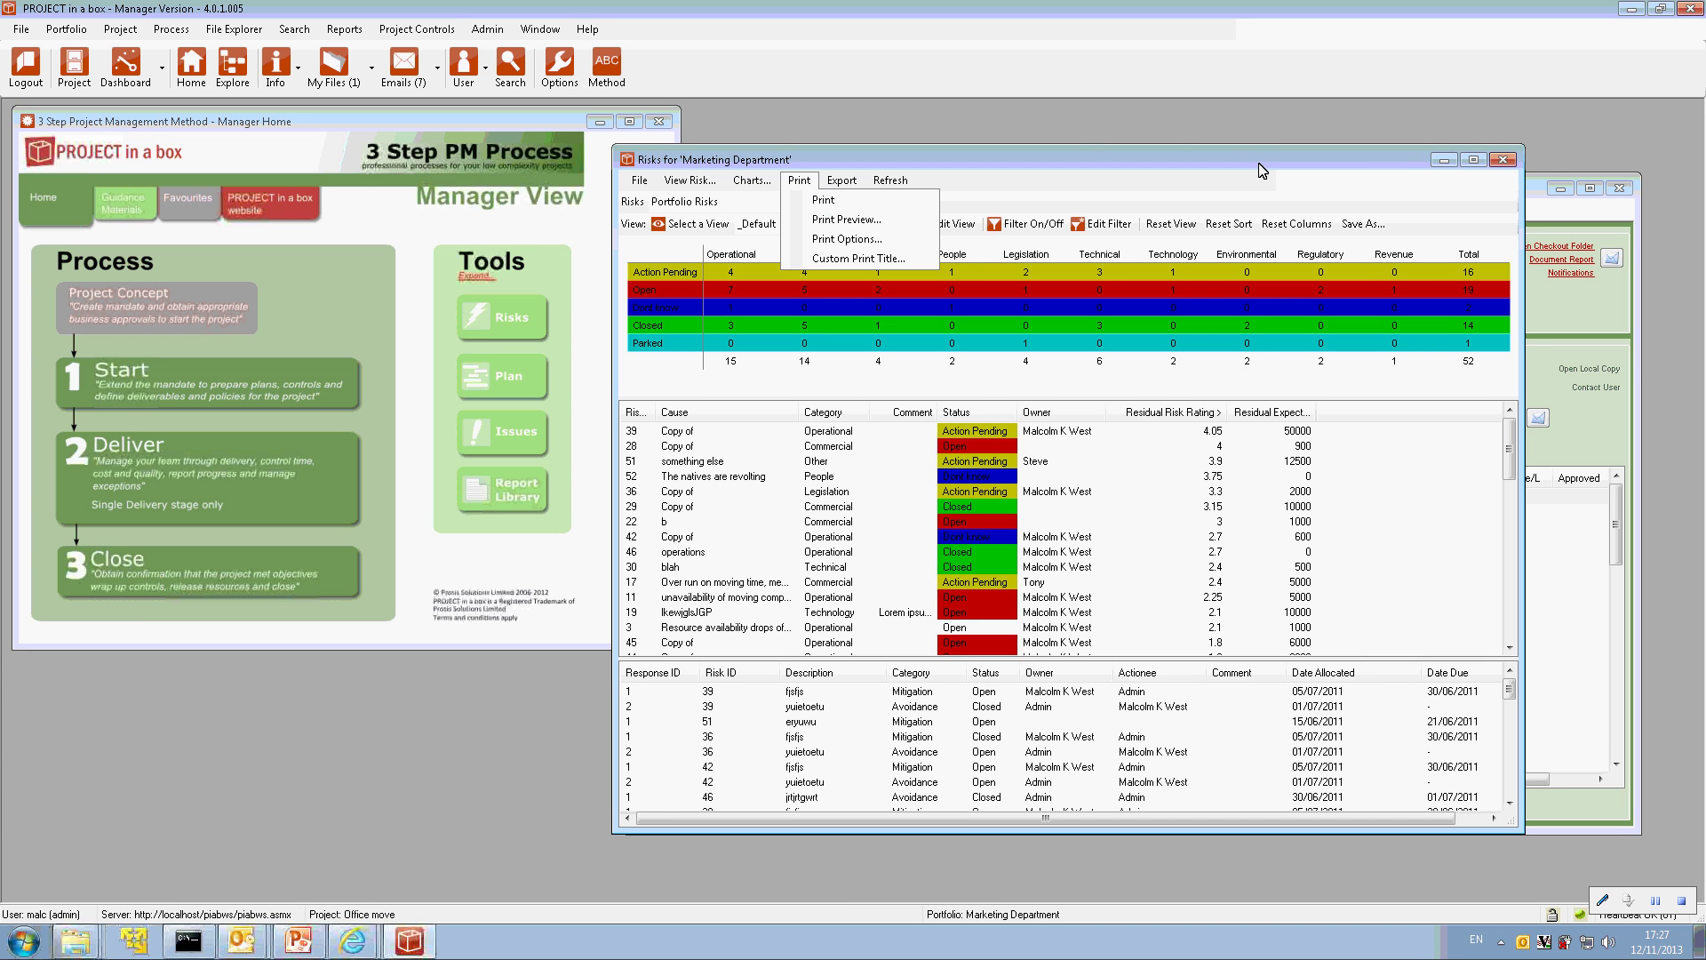
# Close the Marketing Department risks window and reposition the Office move issues window.
pyautogui.click(1502, 169)
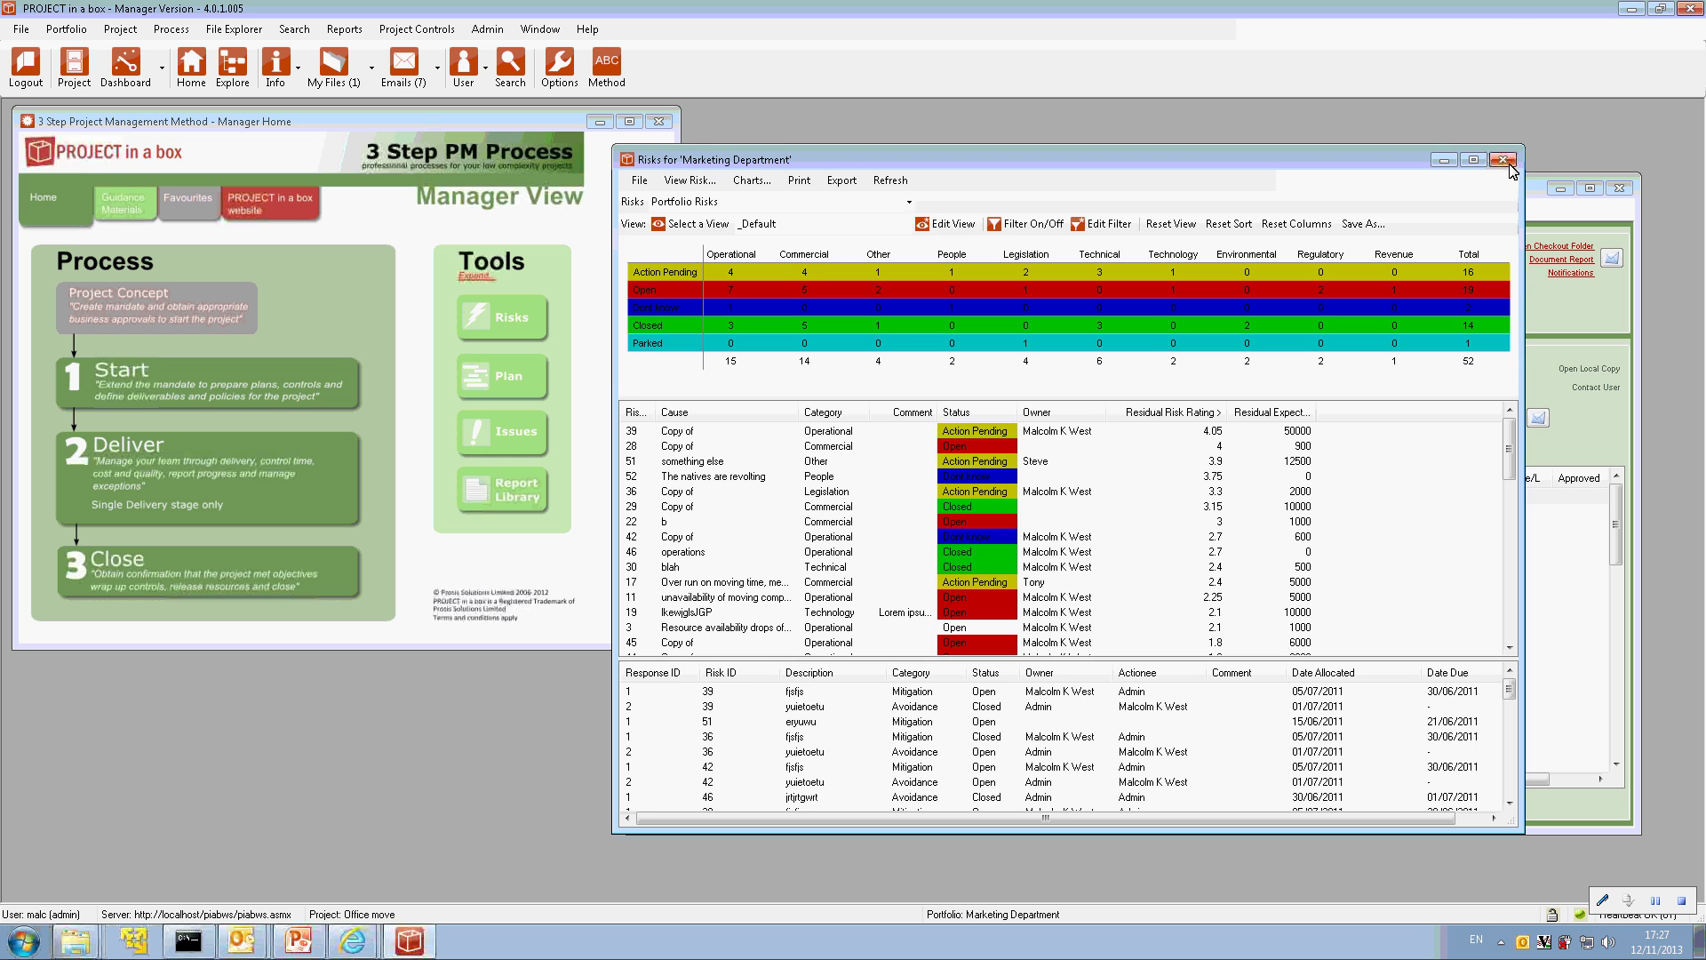
pyautogui.click(1504, 161)
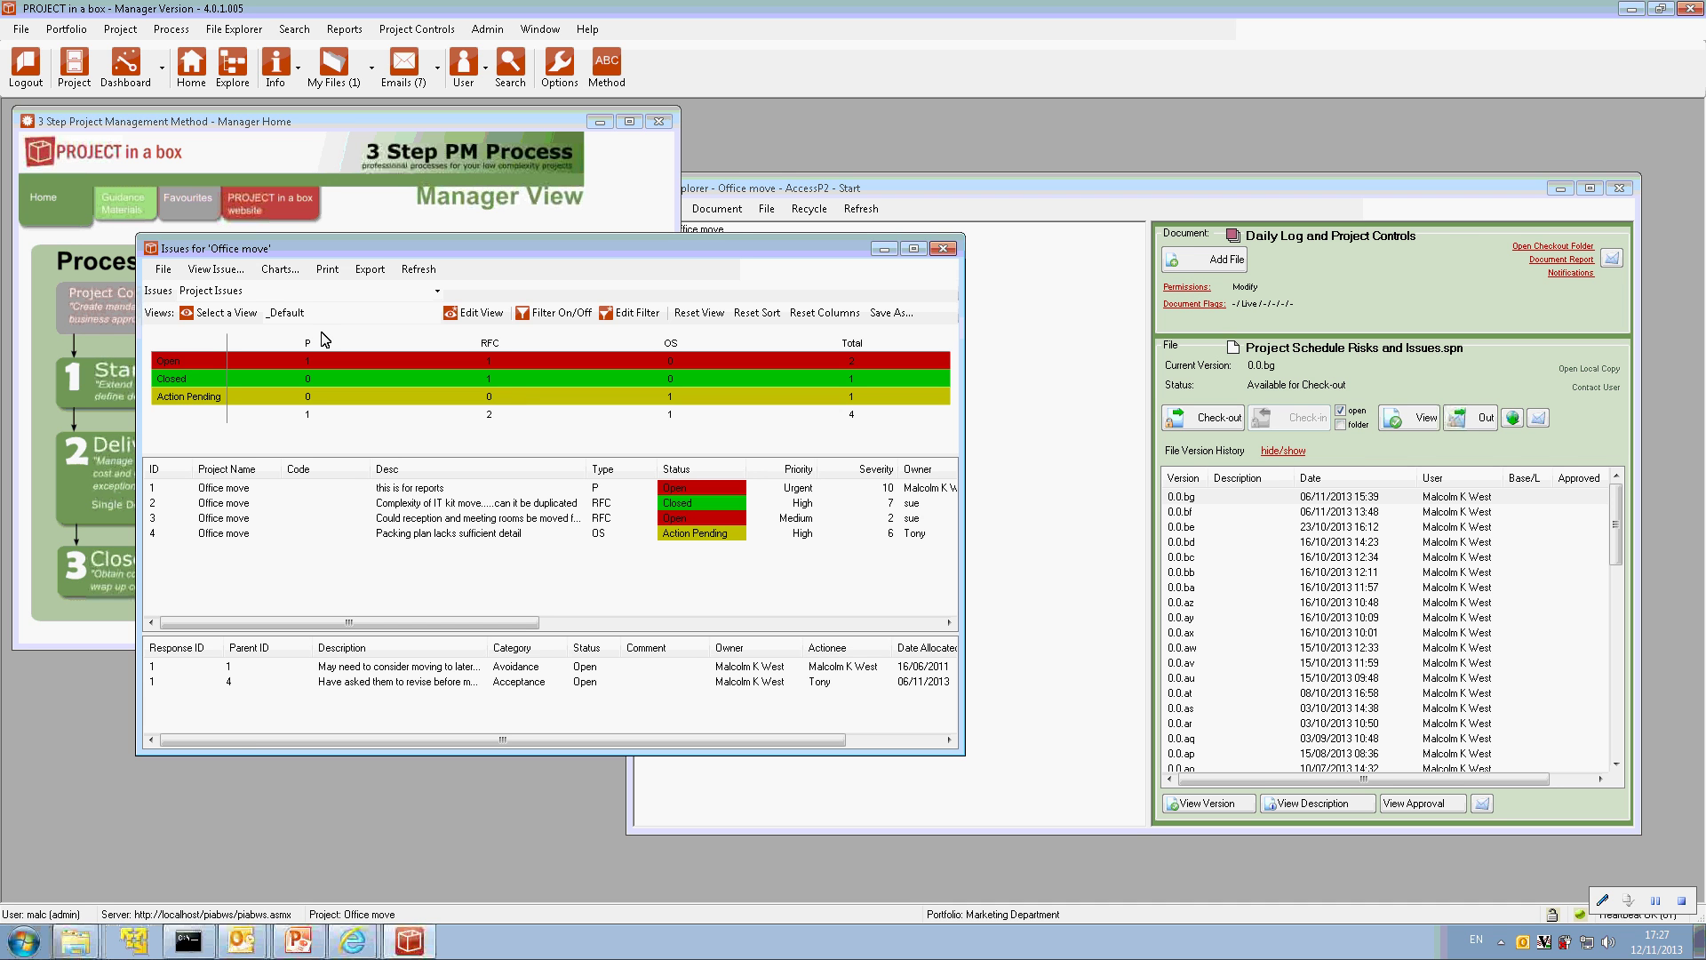
pyautogui.moveTo(690, 251); pyautogui.dragTo(827, 182)
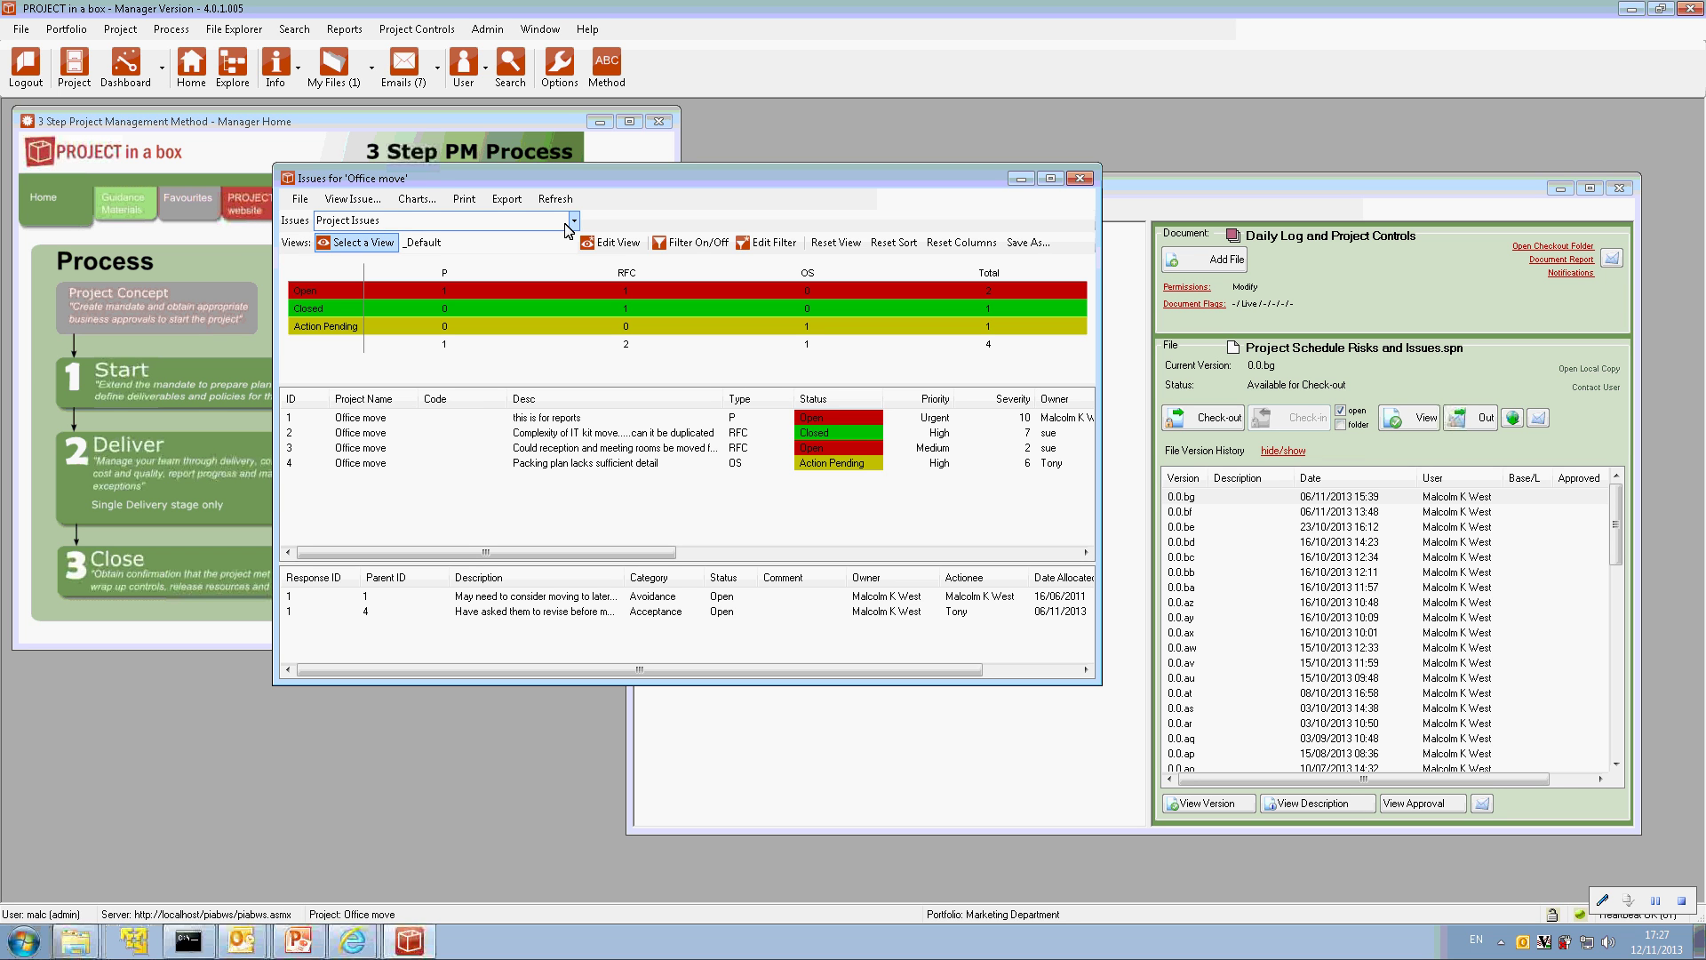
# Check the saved issue views, then view and close the Issue Indicator bubble chart.
pyautogui.click(385, 249)
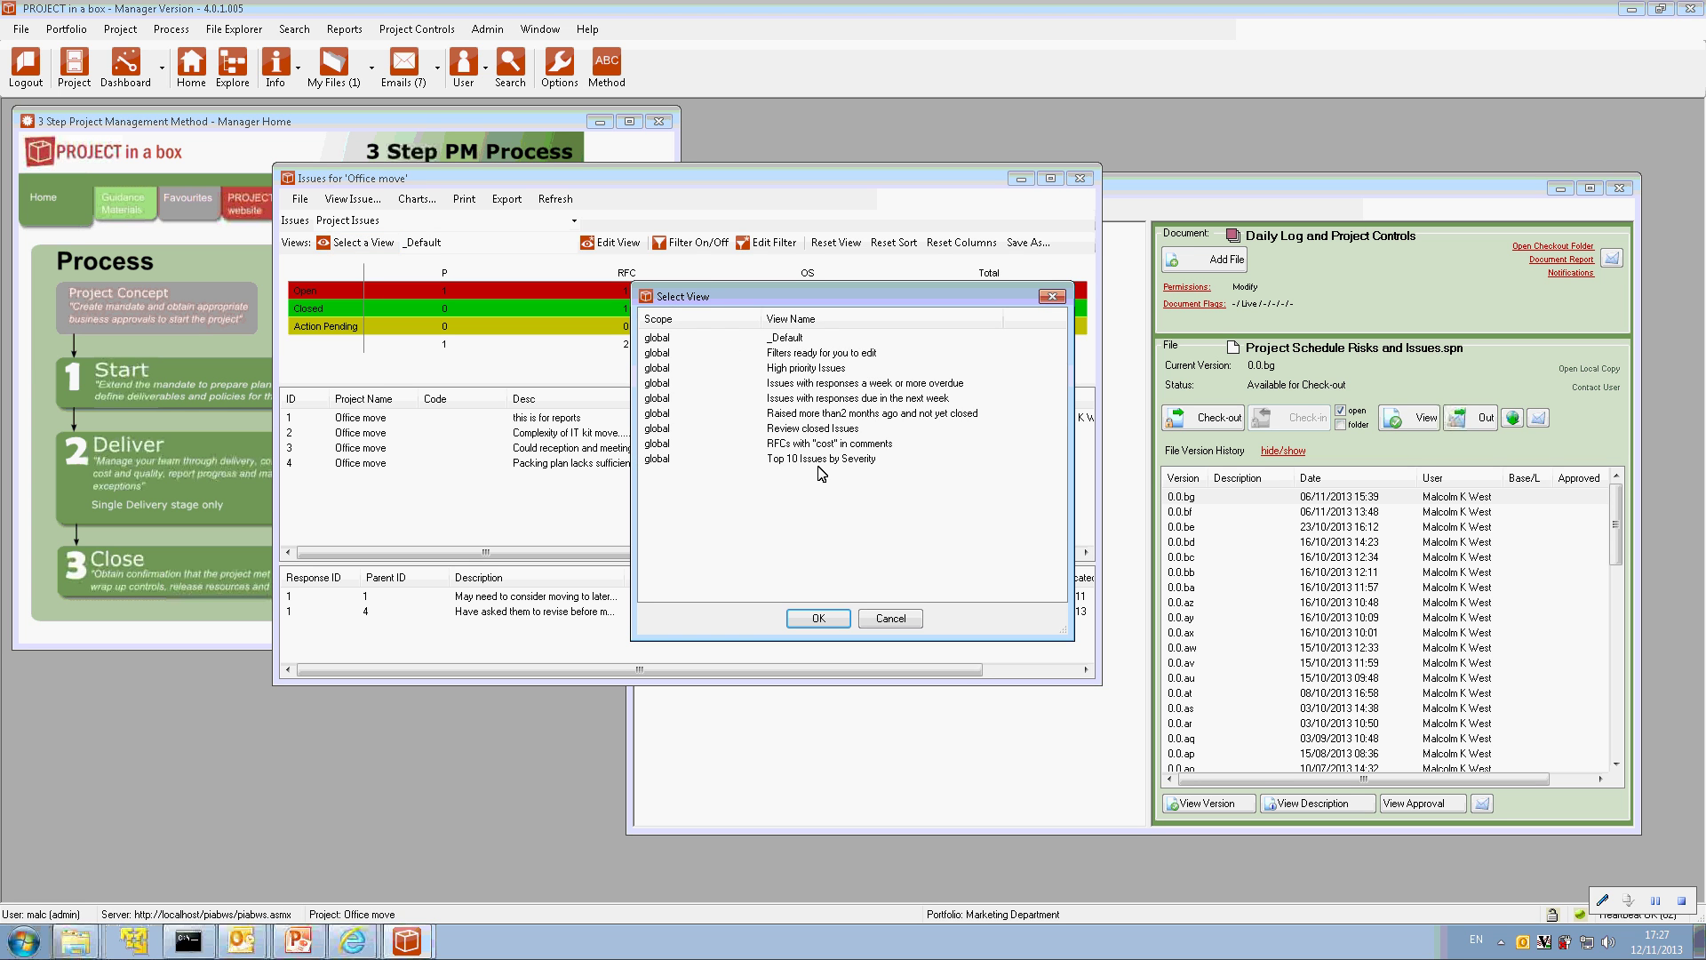
pyautogui.click(1052, 296)
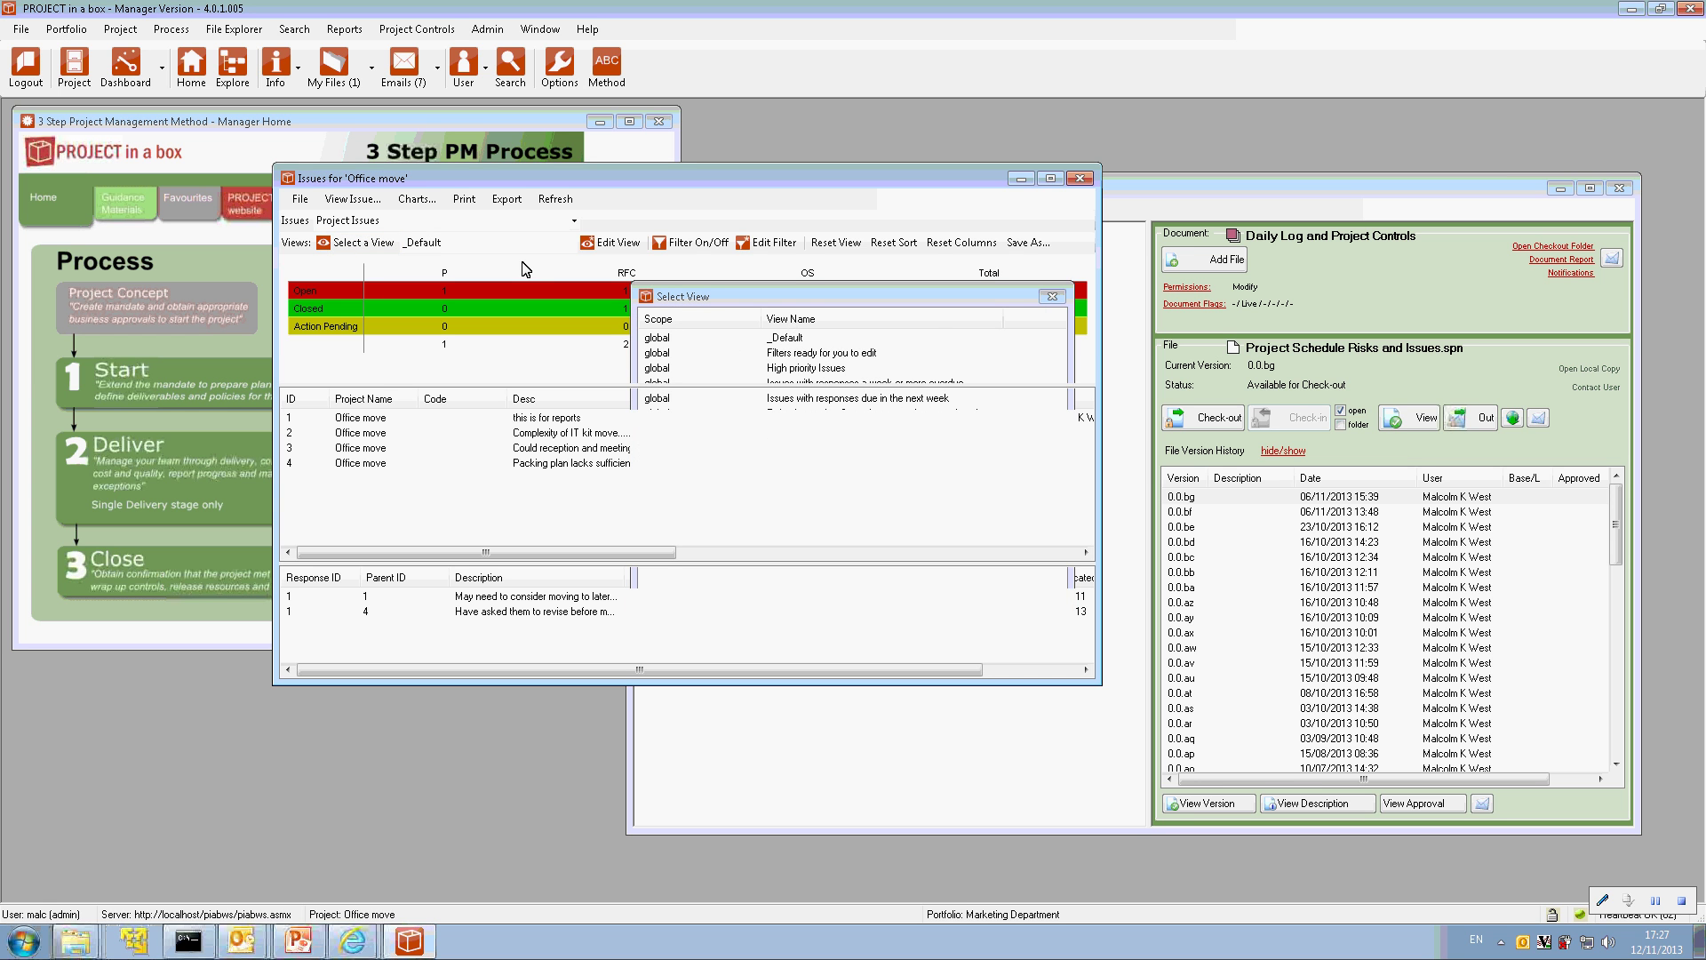
pyautogui.click(413, 199)
pyautogui.click(747, 341)
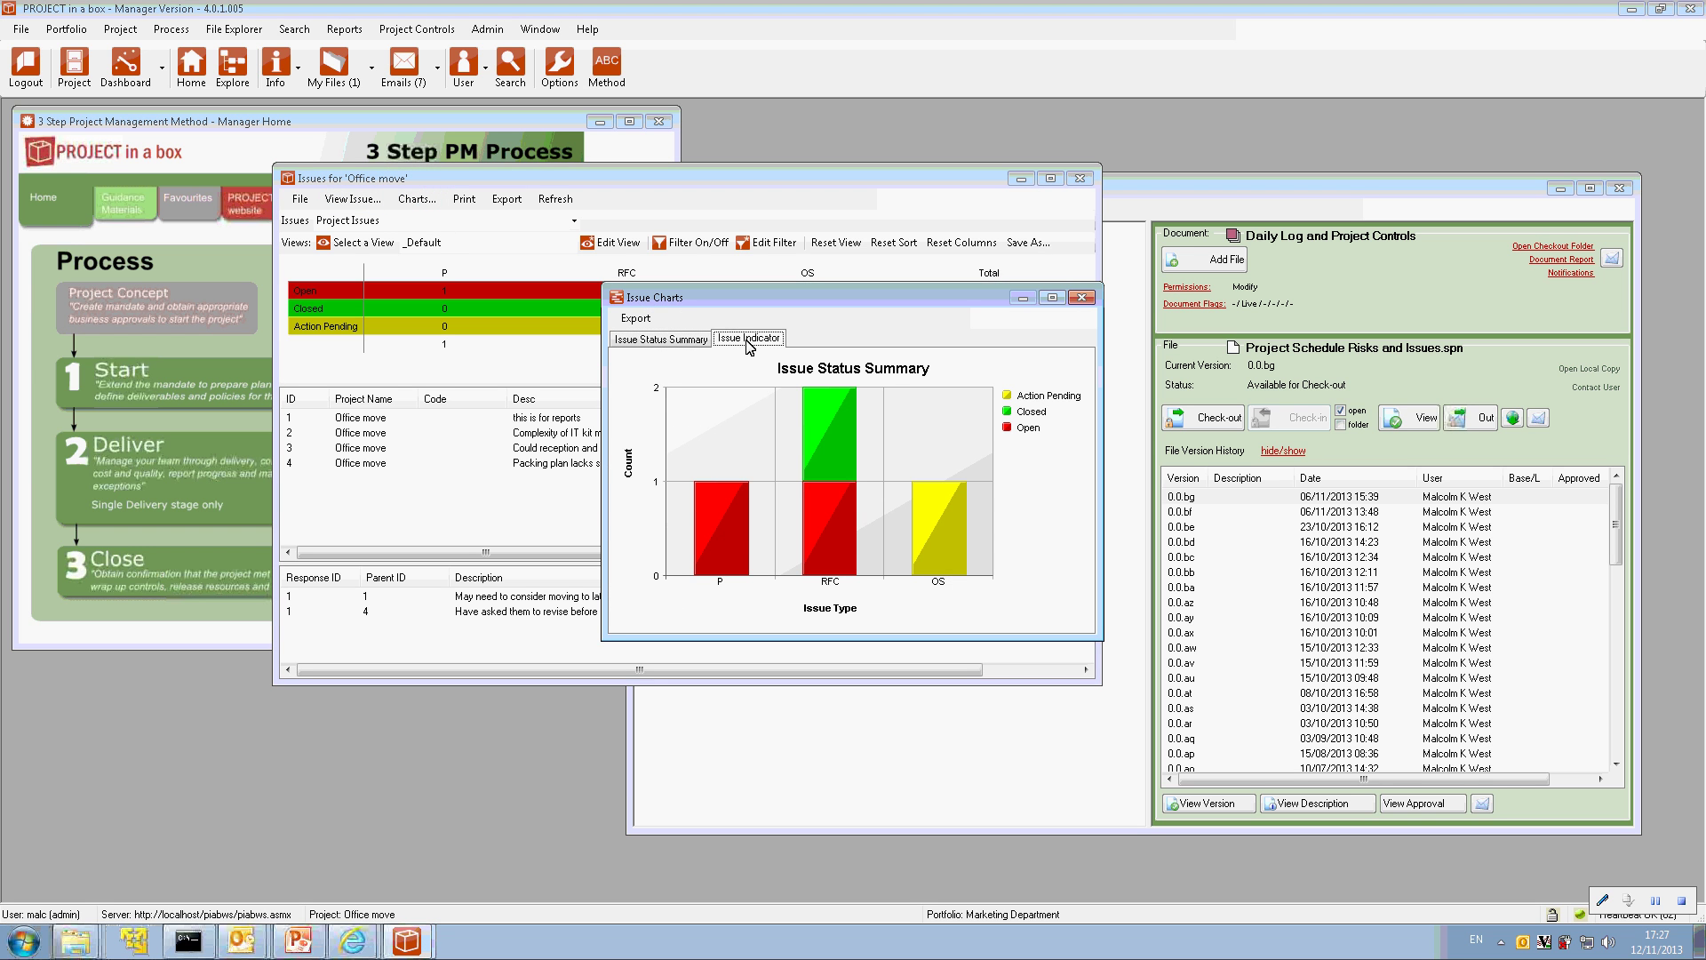
pyautogui.click(1082, 297)
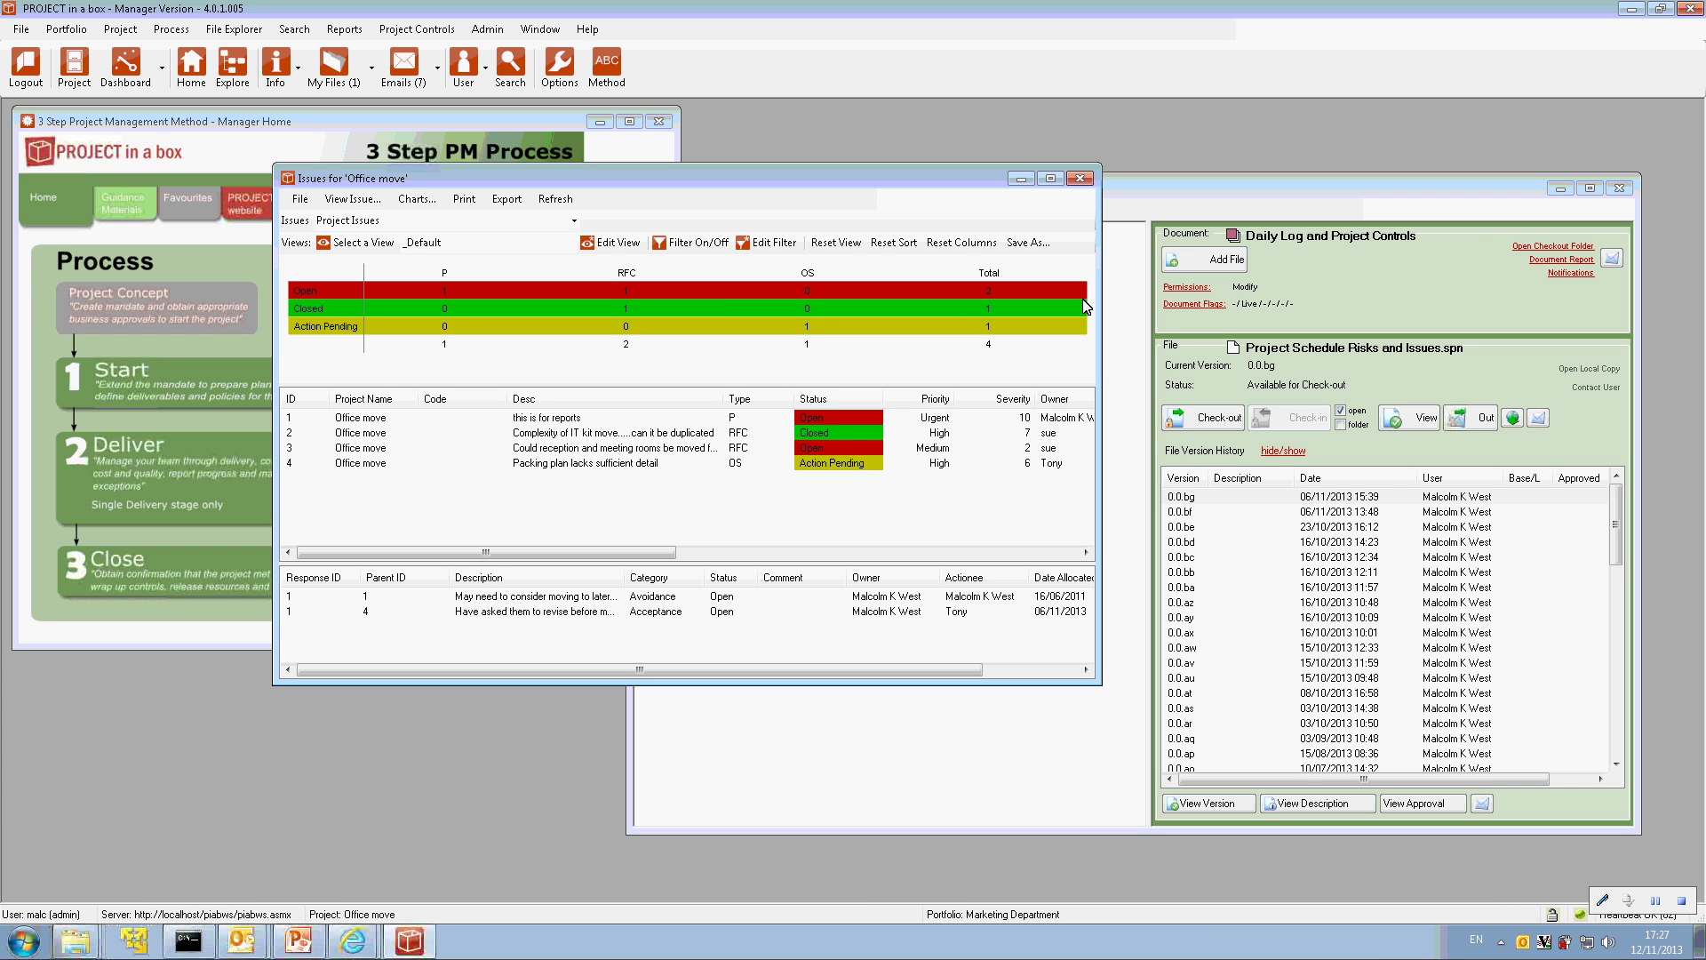
# Close the Office move issues window, select Project Schedule Risks and Issues.spn, and refresh the explorer.
pyautogui.click(1079, 177)
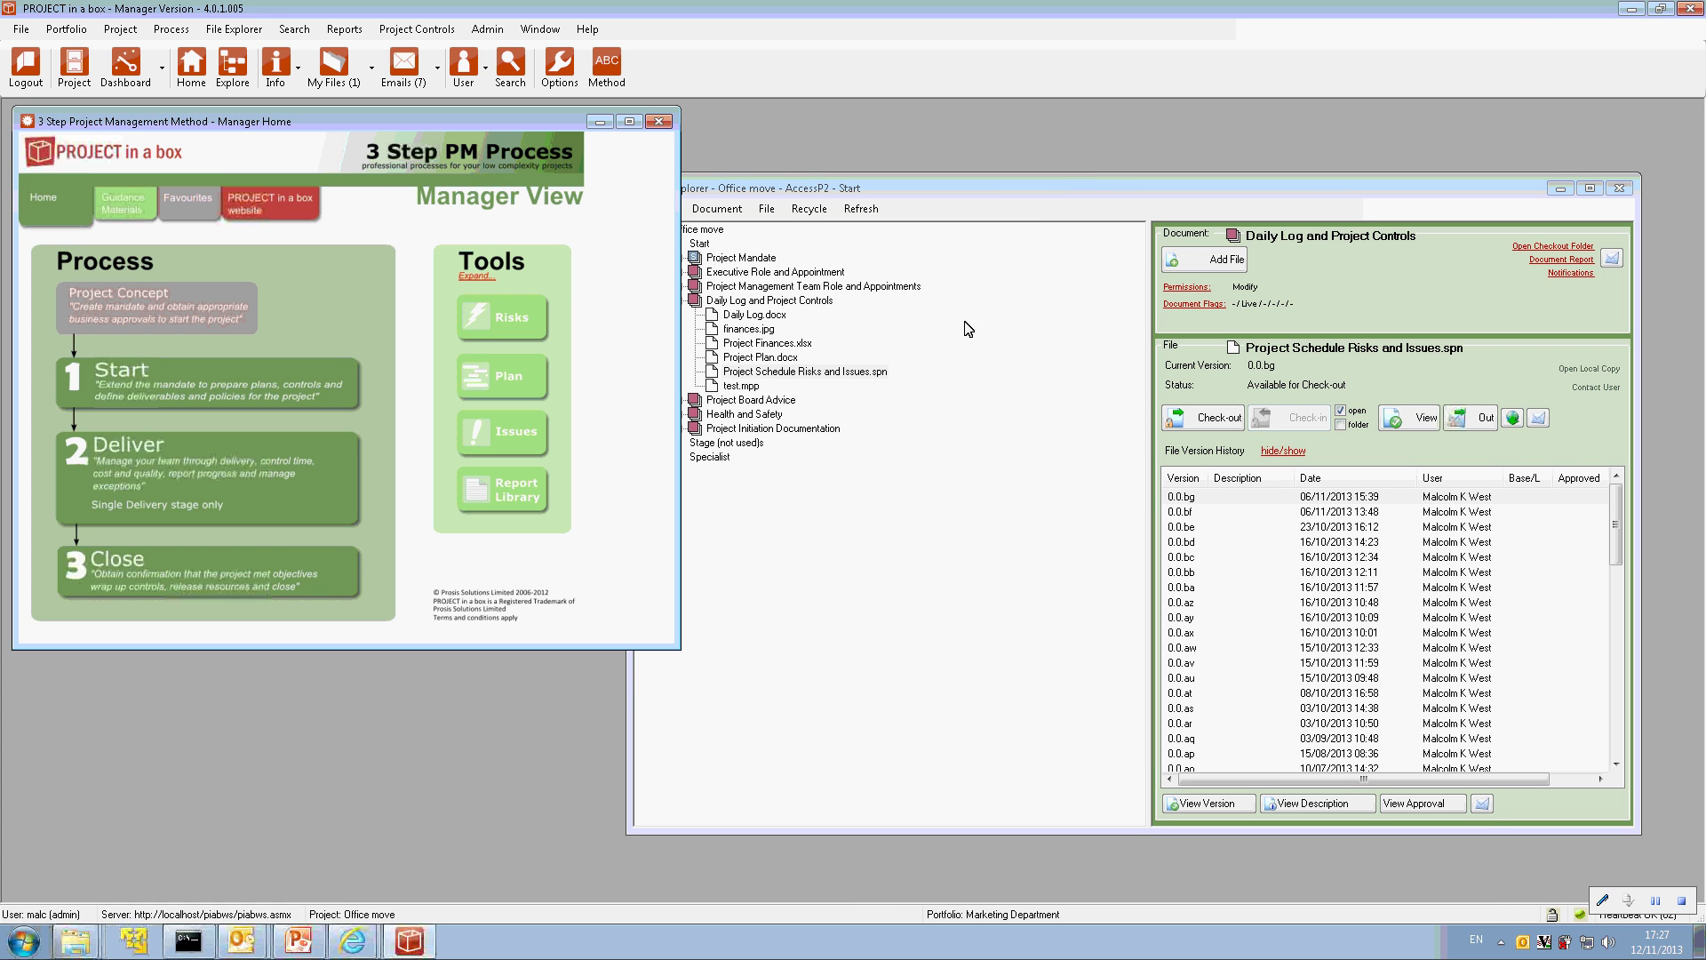
pyautogui.click(884, 372)
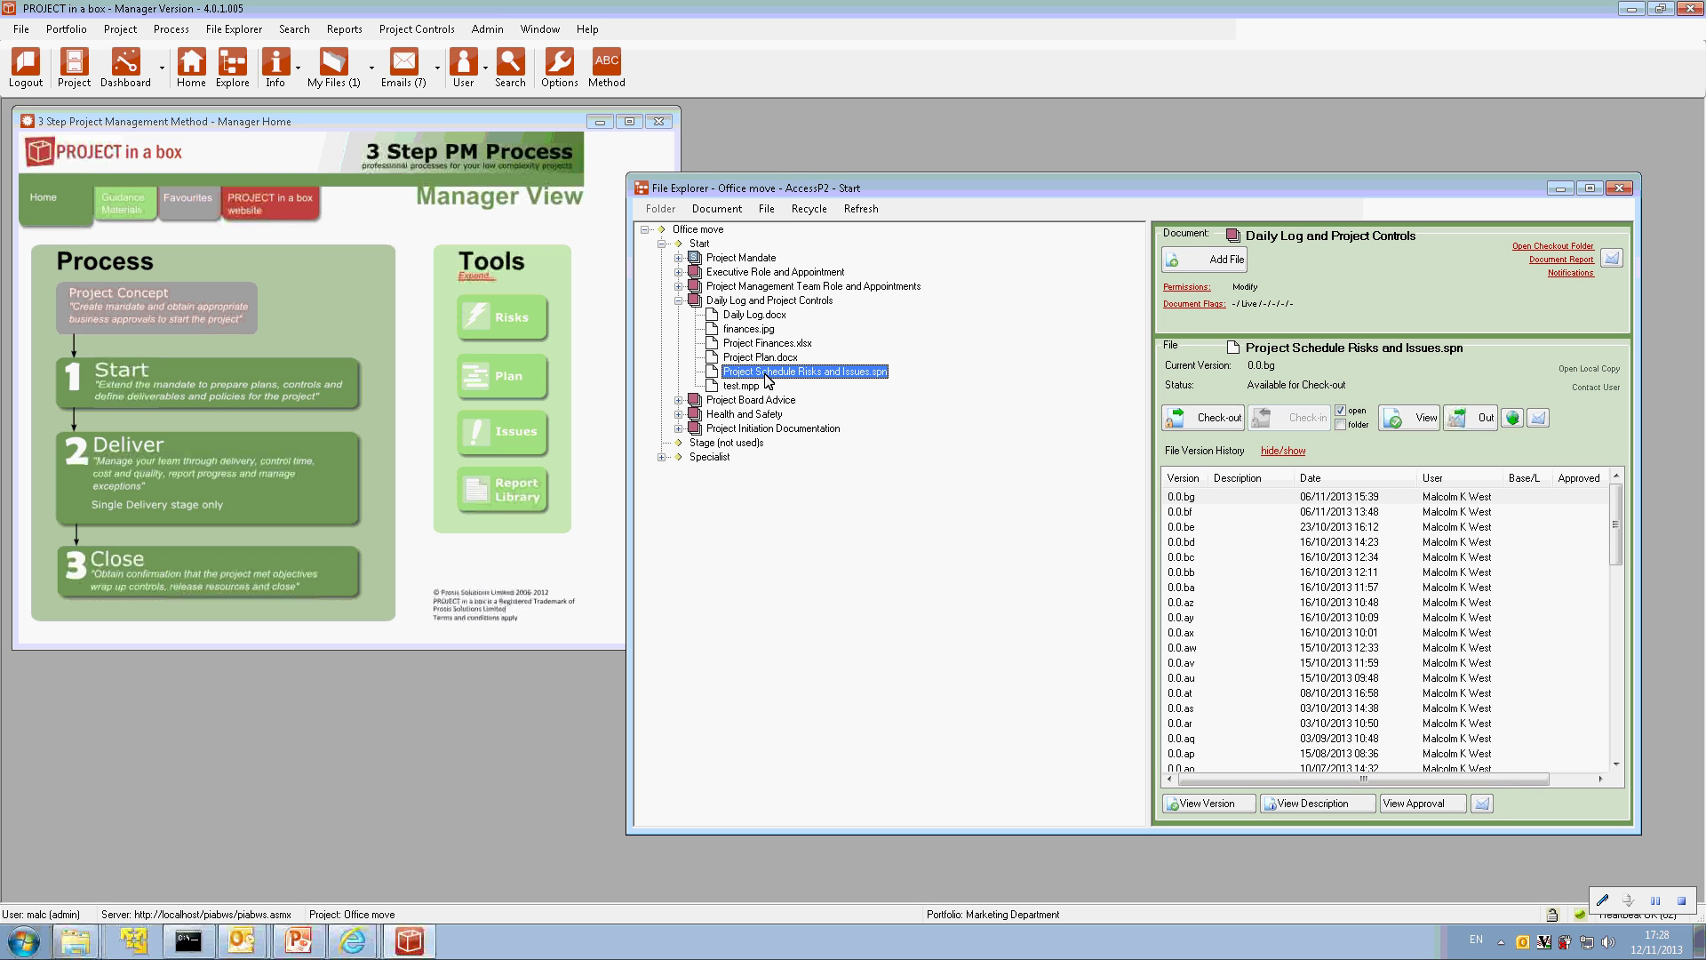
pyautogui.click(864, 209)
# List the Marketing Department projects in Select Project, scroll its grid across and back, then close it.
pyautogui.click(64, 78)
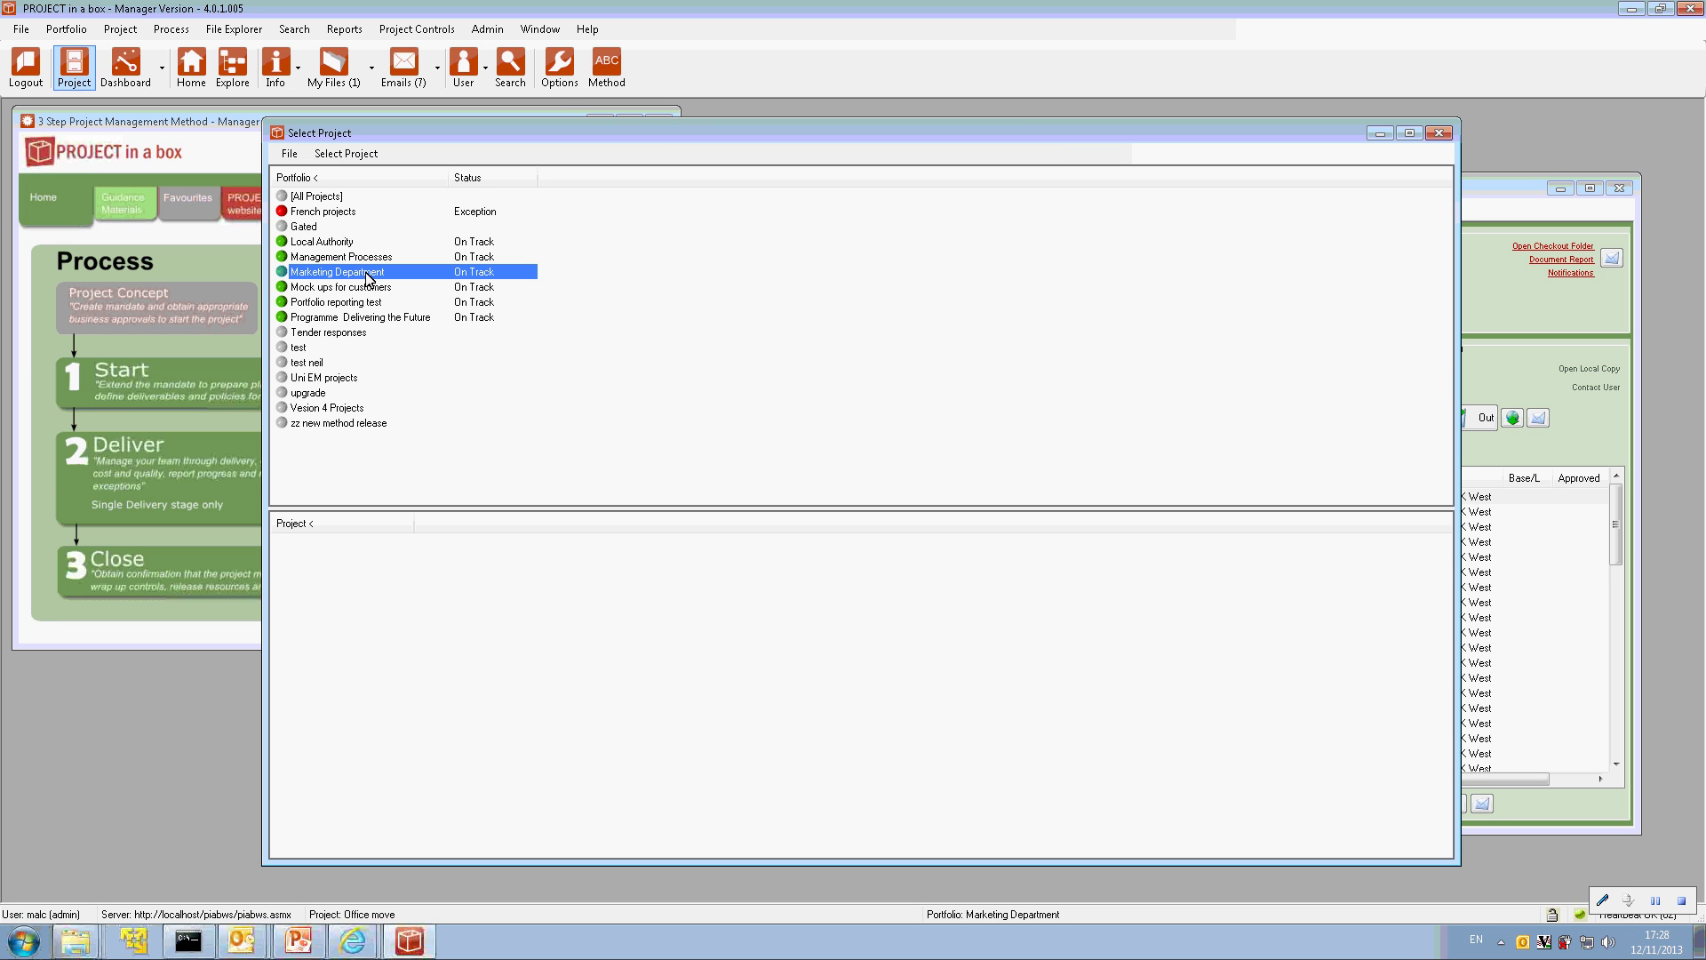
pyautogui.click(369, 274)
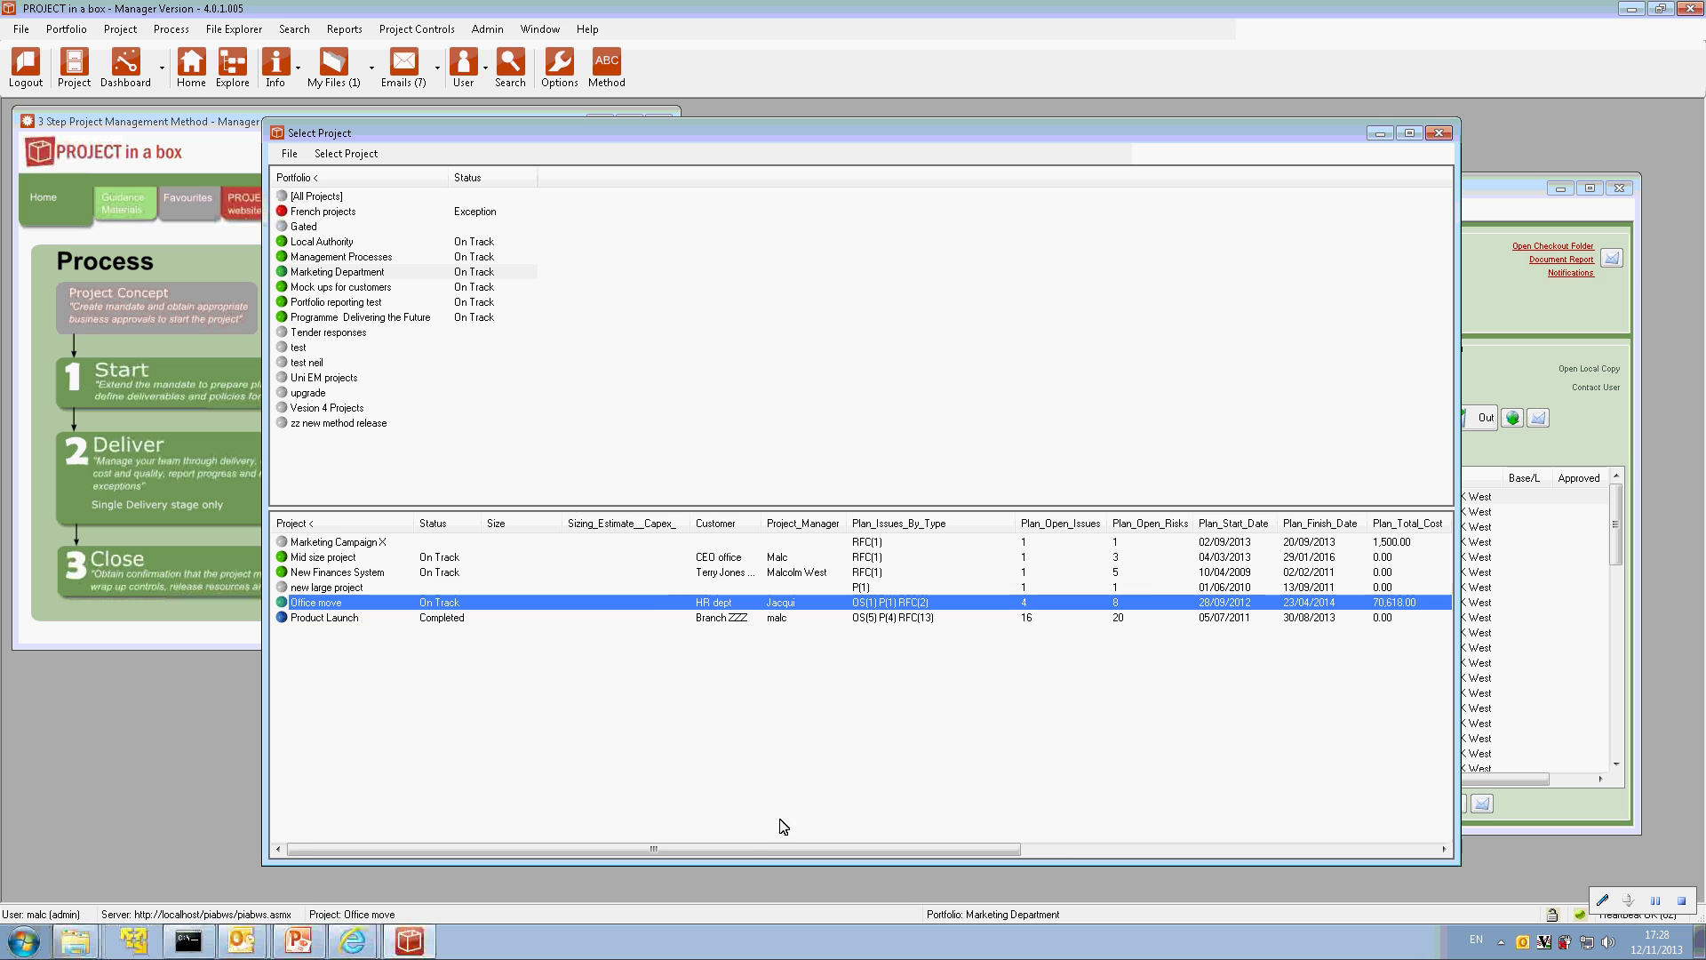
pyautogui.moveTo(760, 849); pyautogui.dragTo(871, 855)
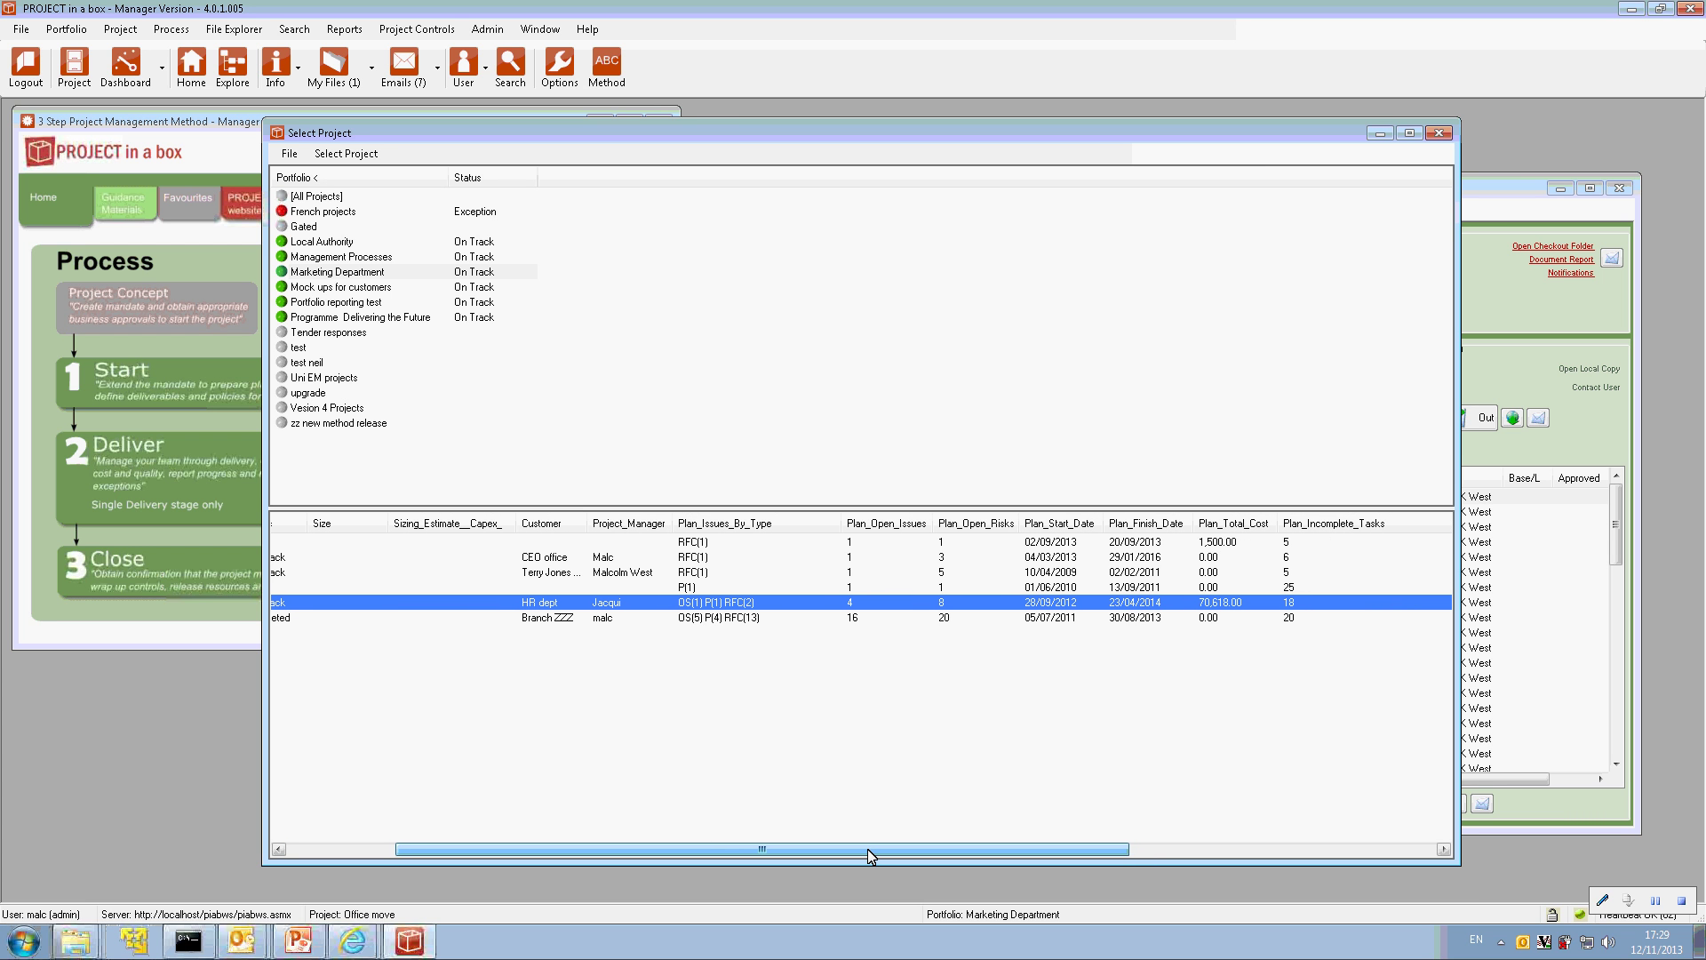
pyautogui.moveTo(868, 849); pyautogui.dragTo(723, 856)
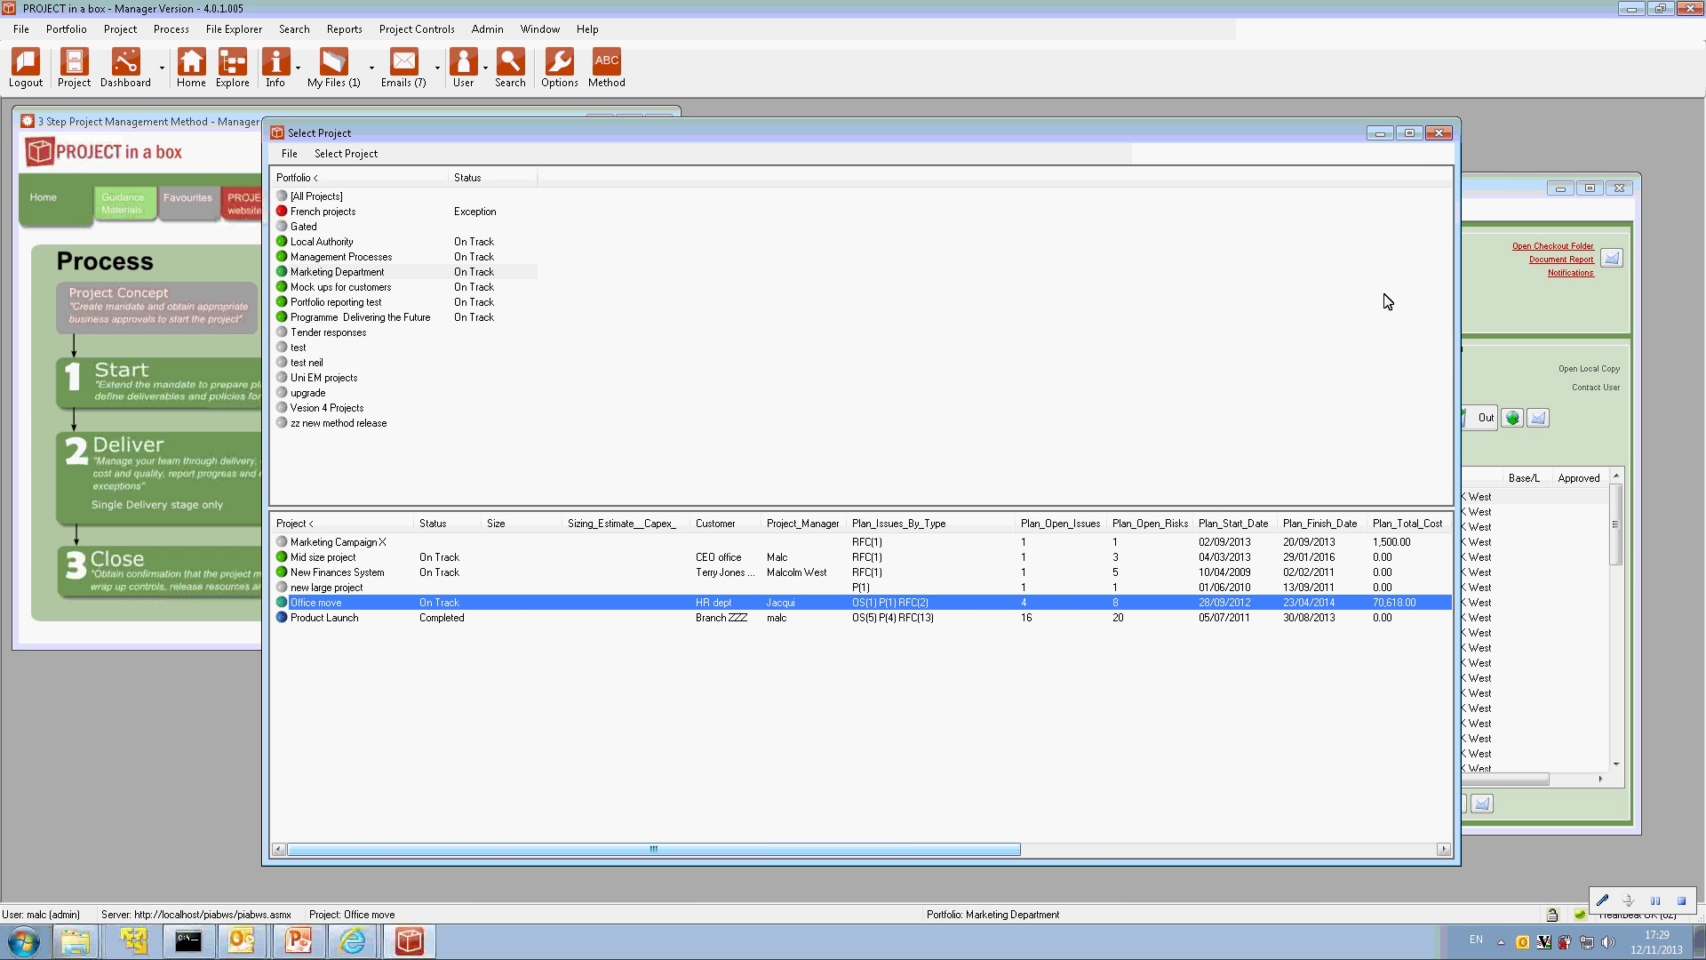
pyautogui.click(1439, 132)
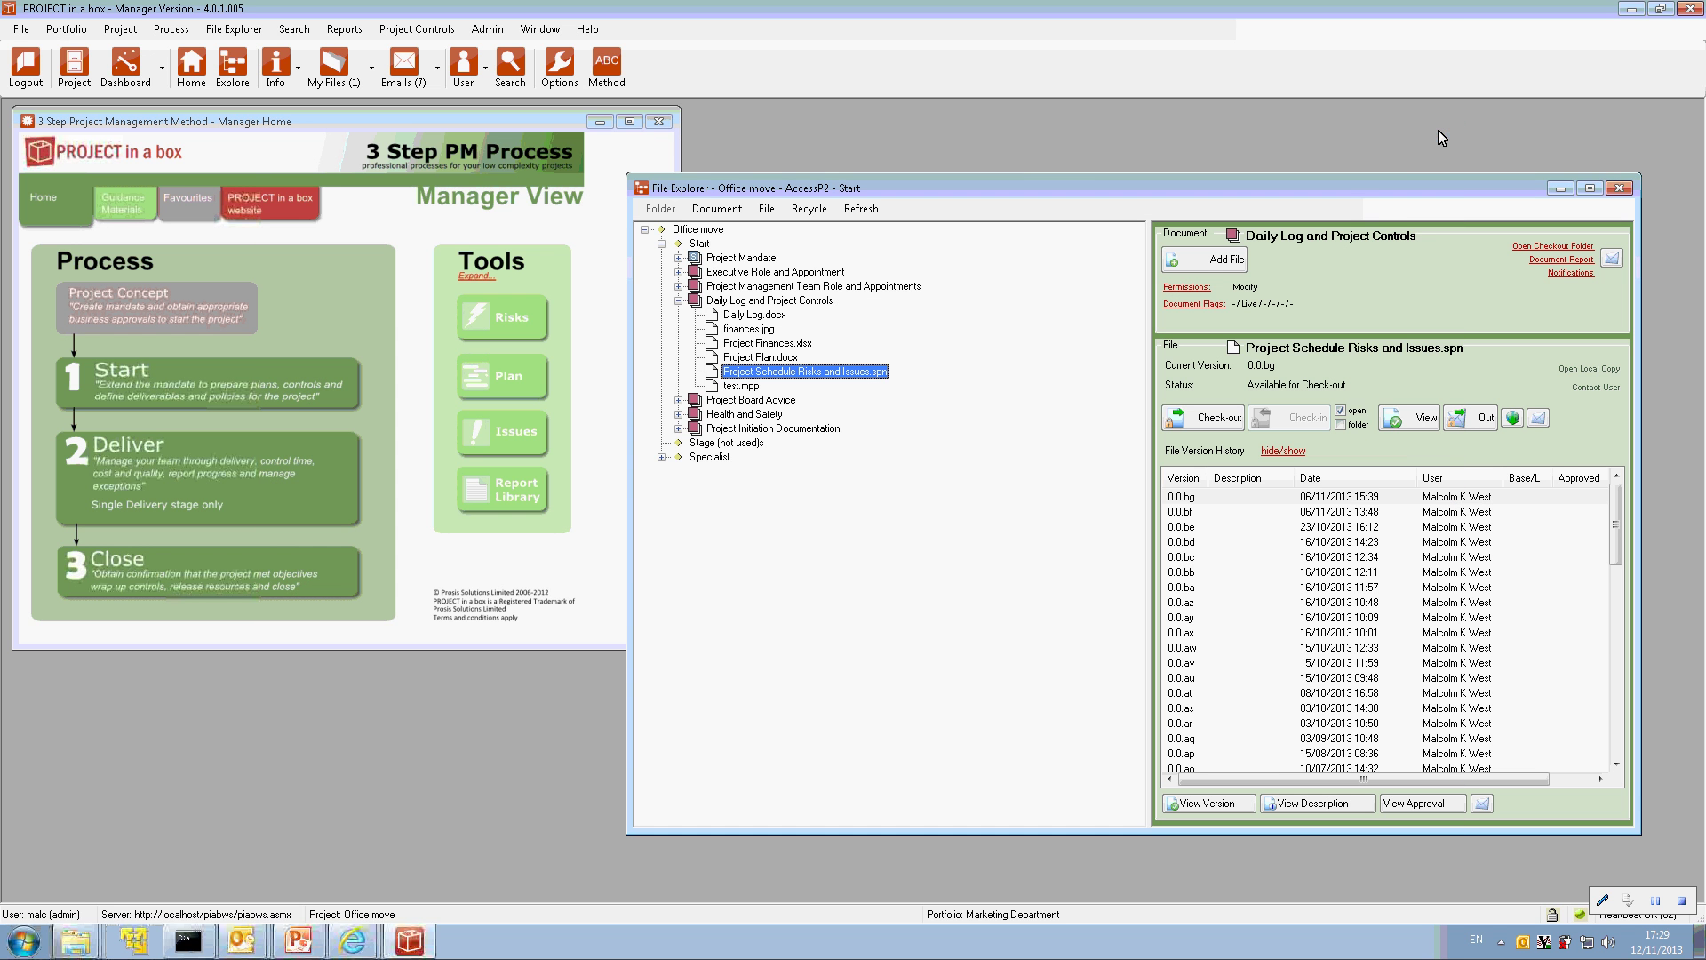
# Bring the Browser App to the front and log in to the Enterprise Hub from Projects.
pyautogui.click(347, 947)
pyautogui.click(315, 874)
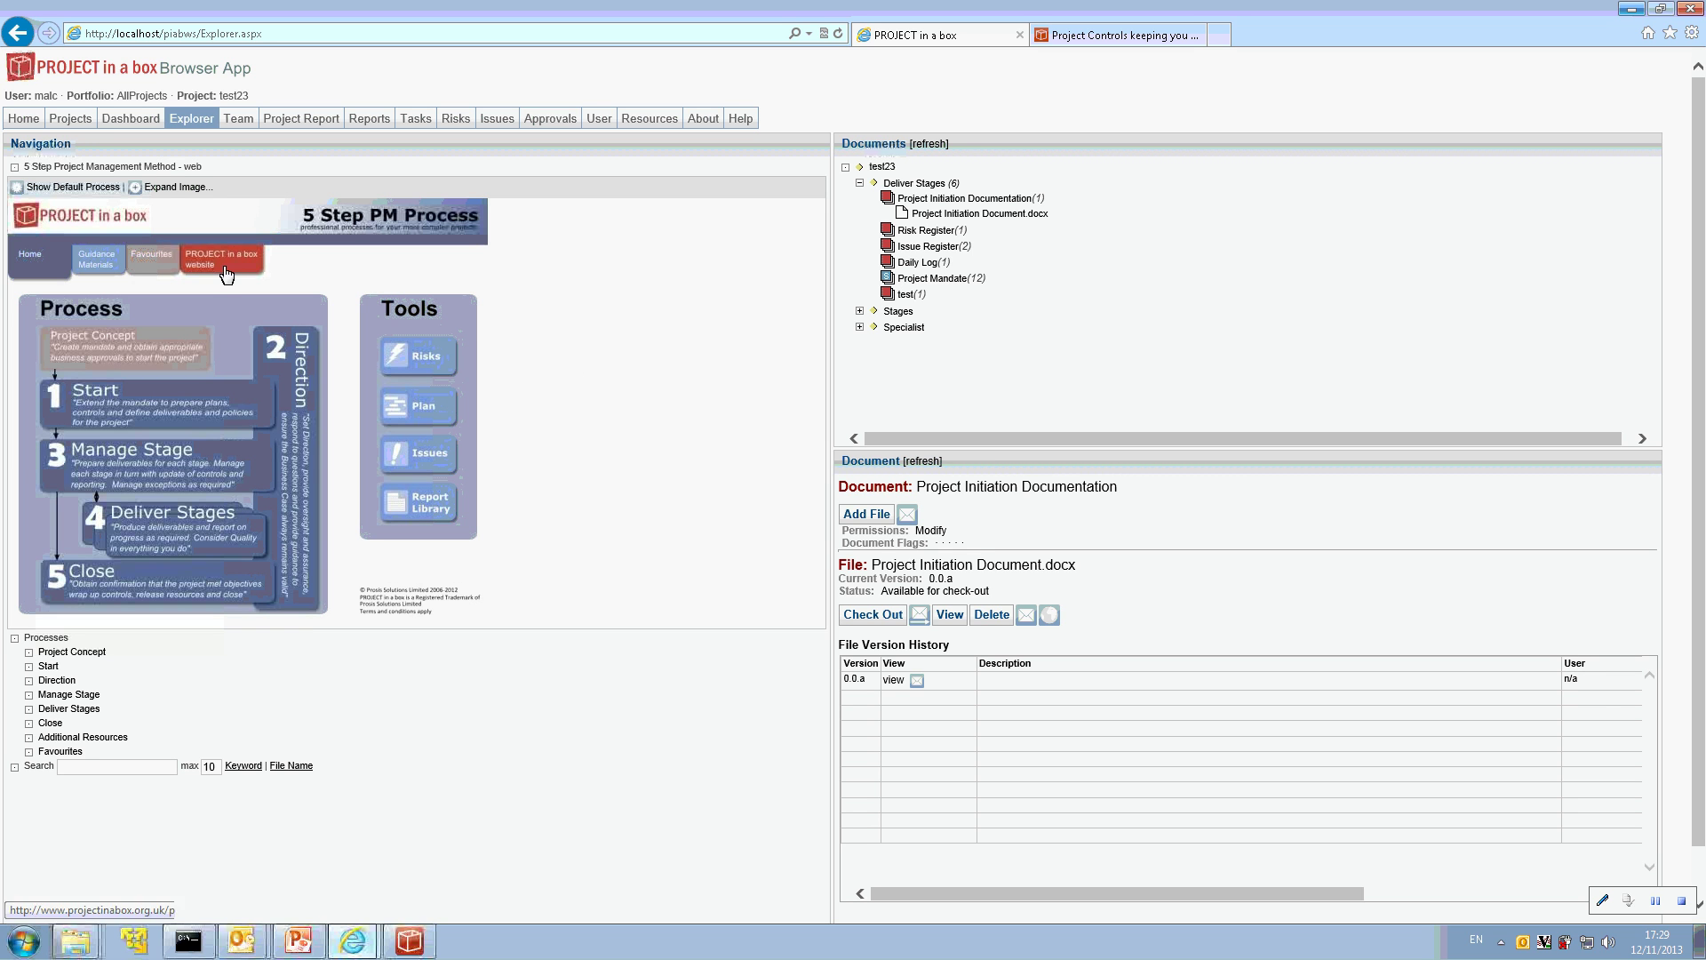
pyautogui.click(79, 123)
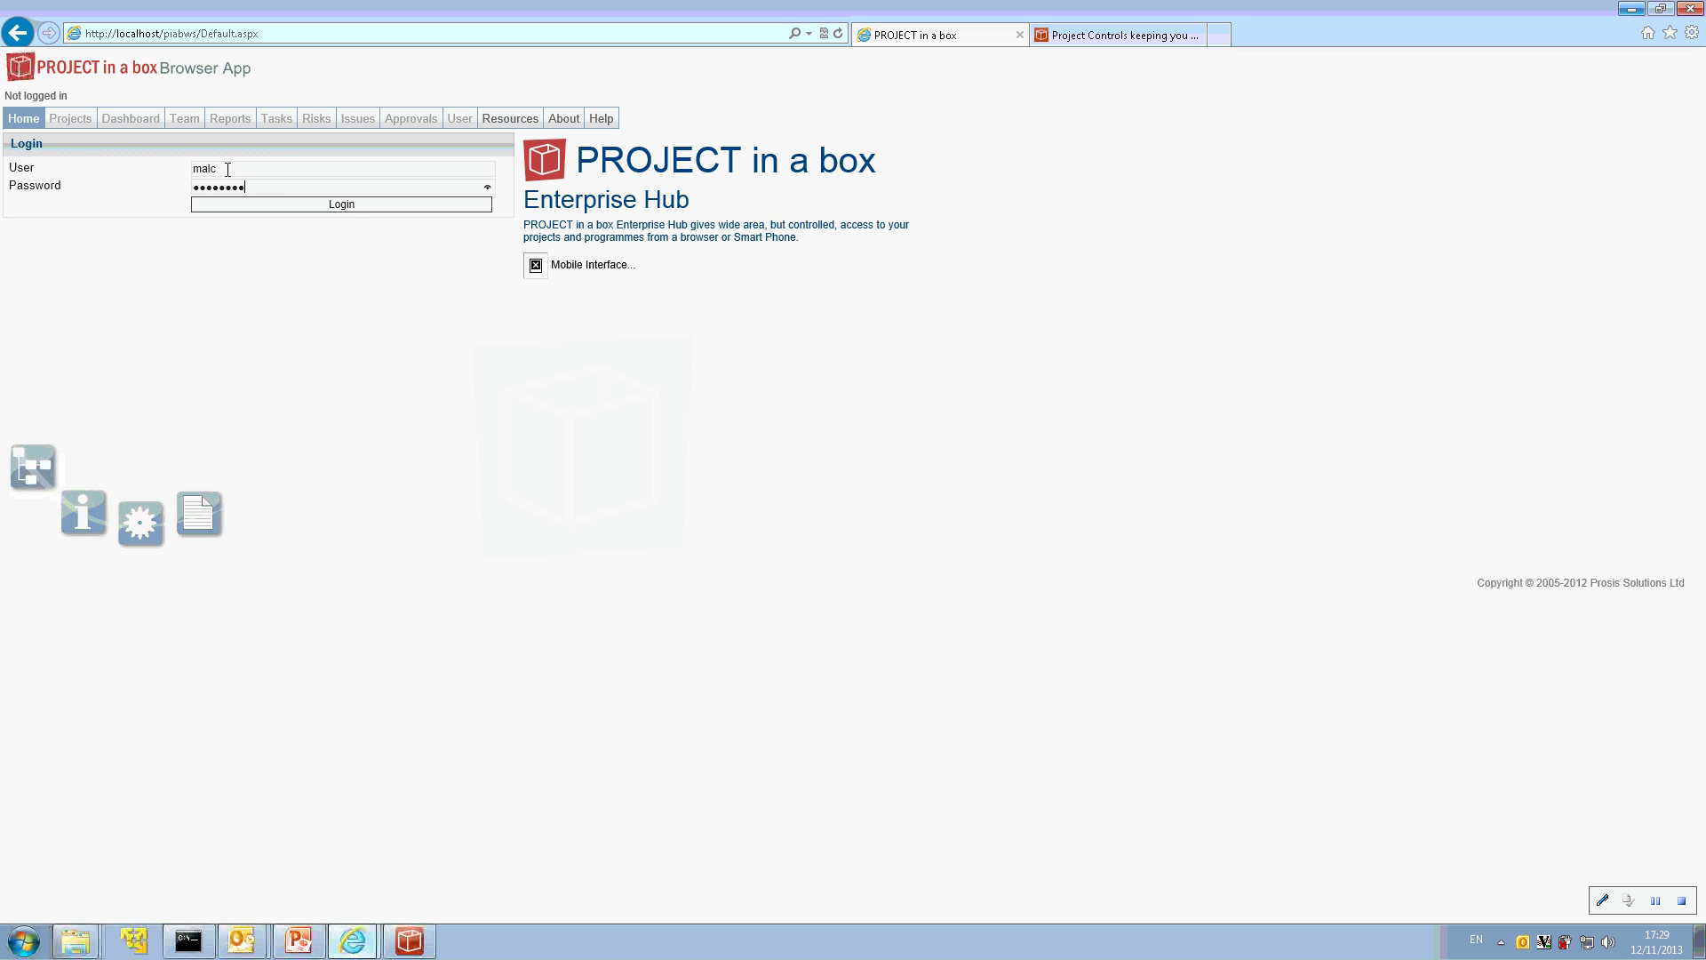
pyautogui.click(350, 205)
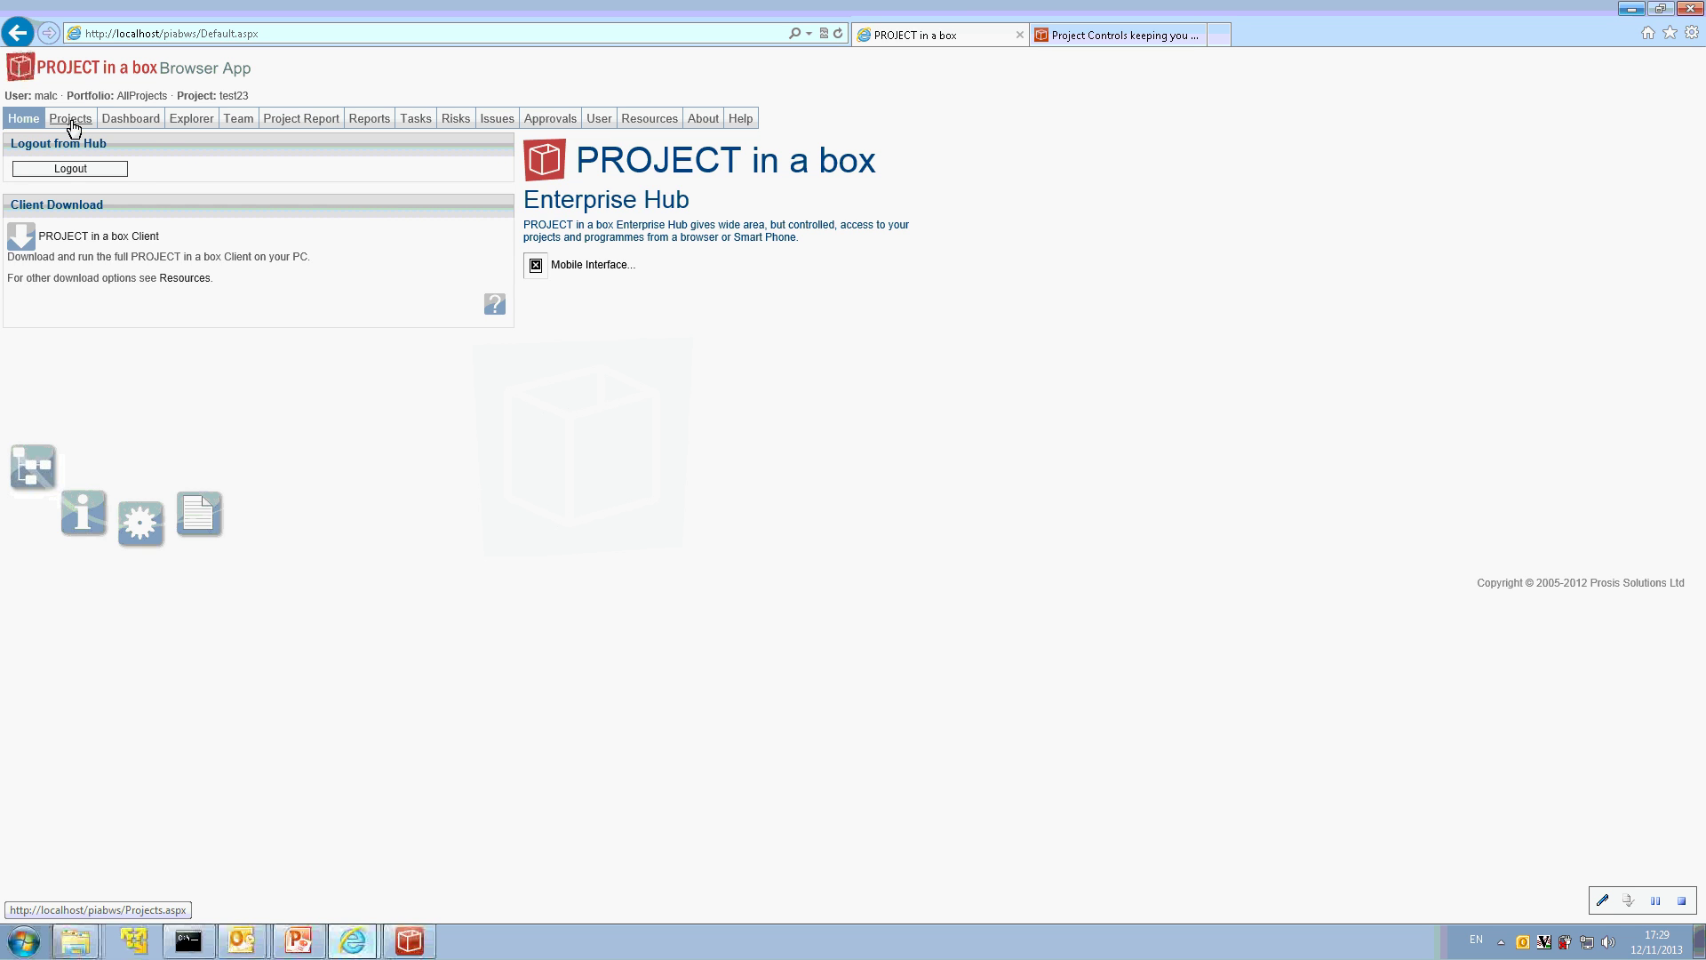
# Select Marketing Department and Office move on the Projects tab and scroll through its On Track project info.
pyautogui.click(70, 119)
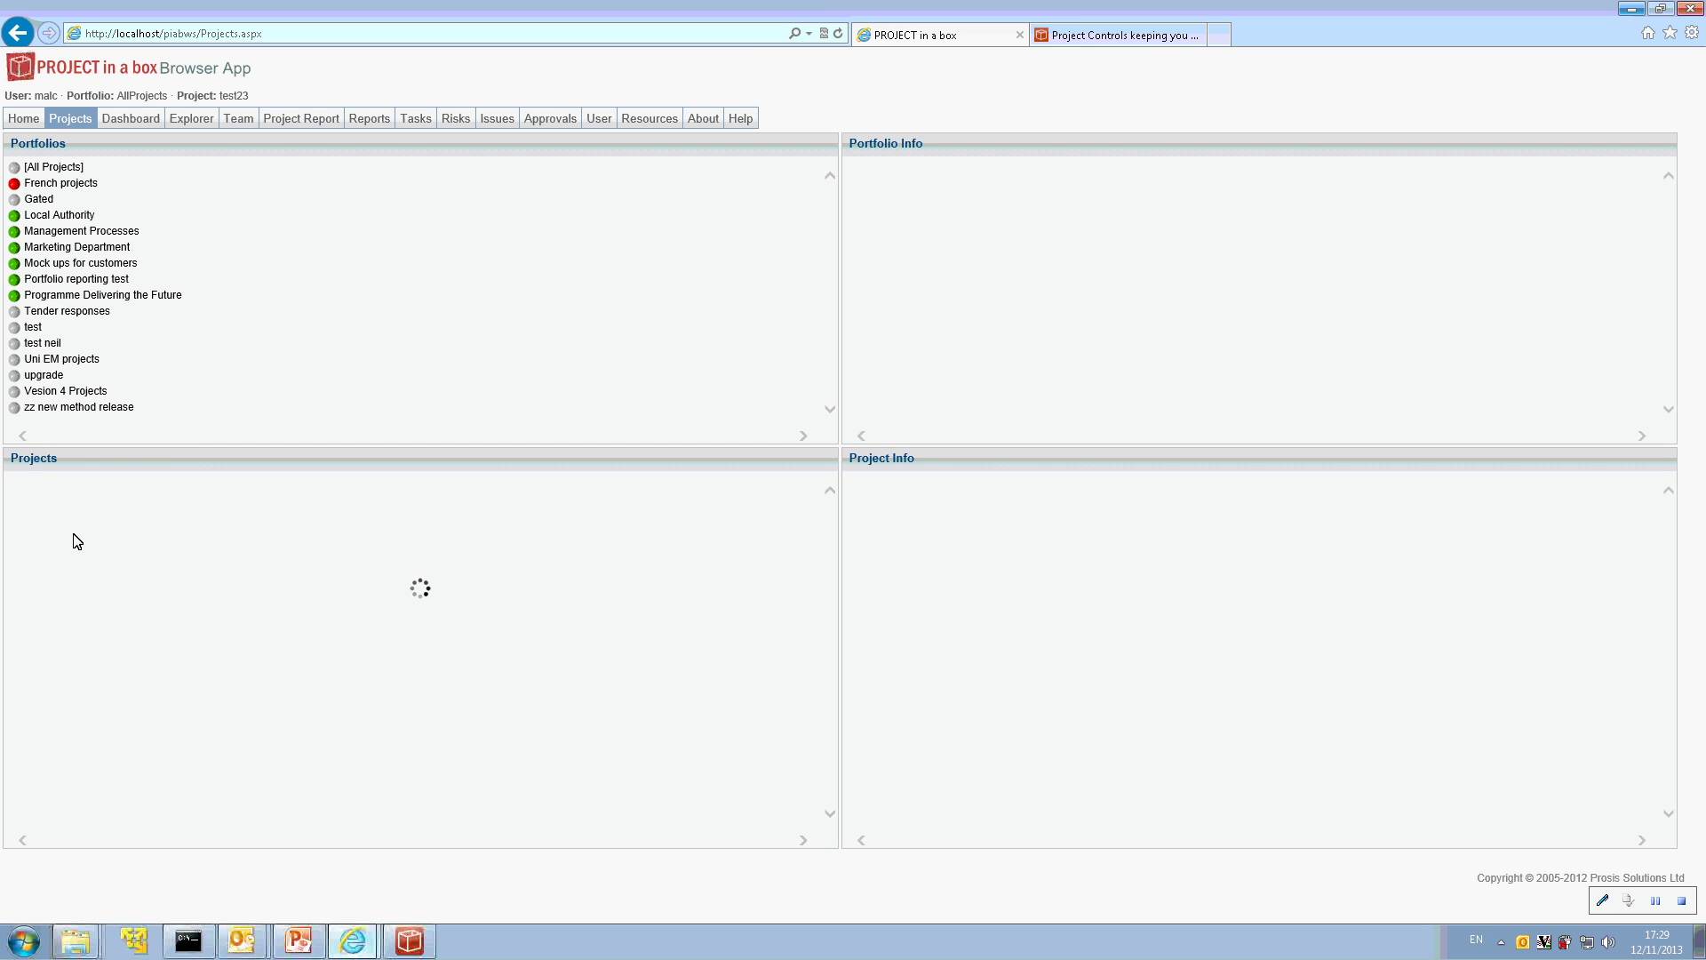
pyautogui.click(76, 249)
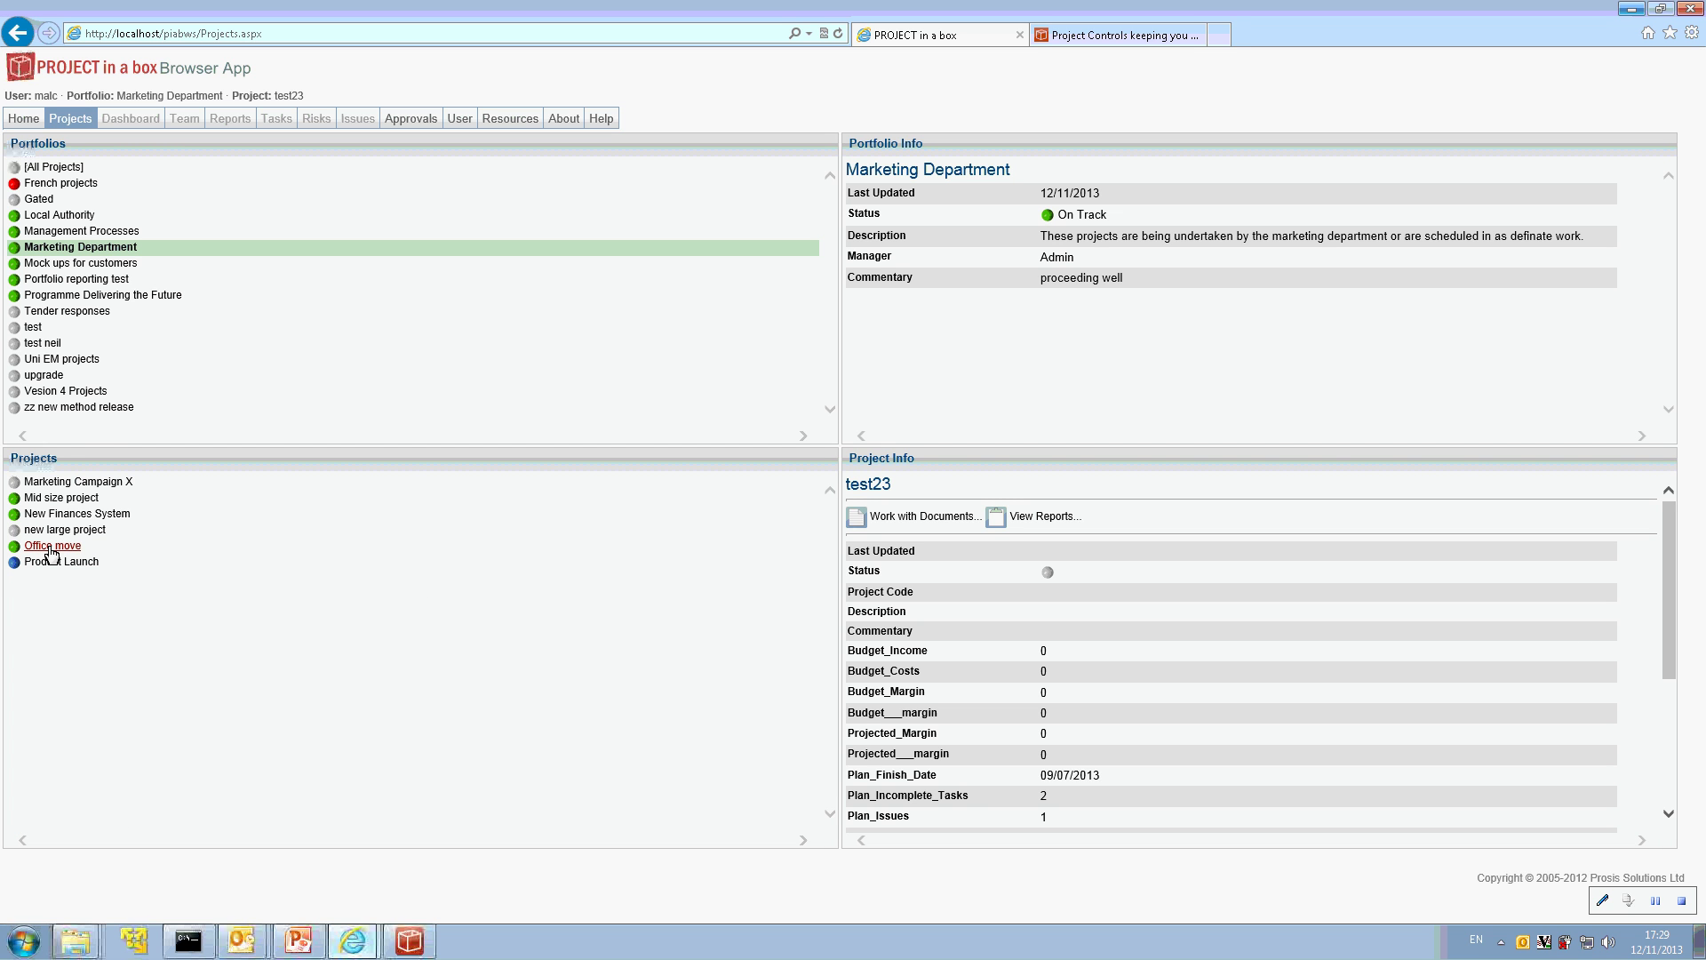
pyautogui.click(51, 546)
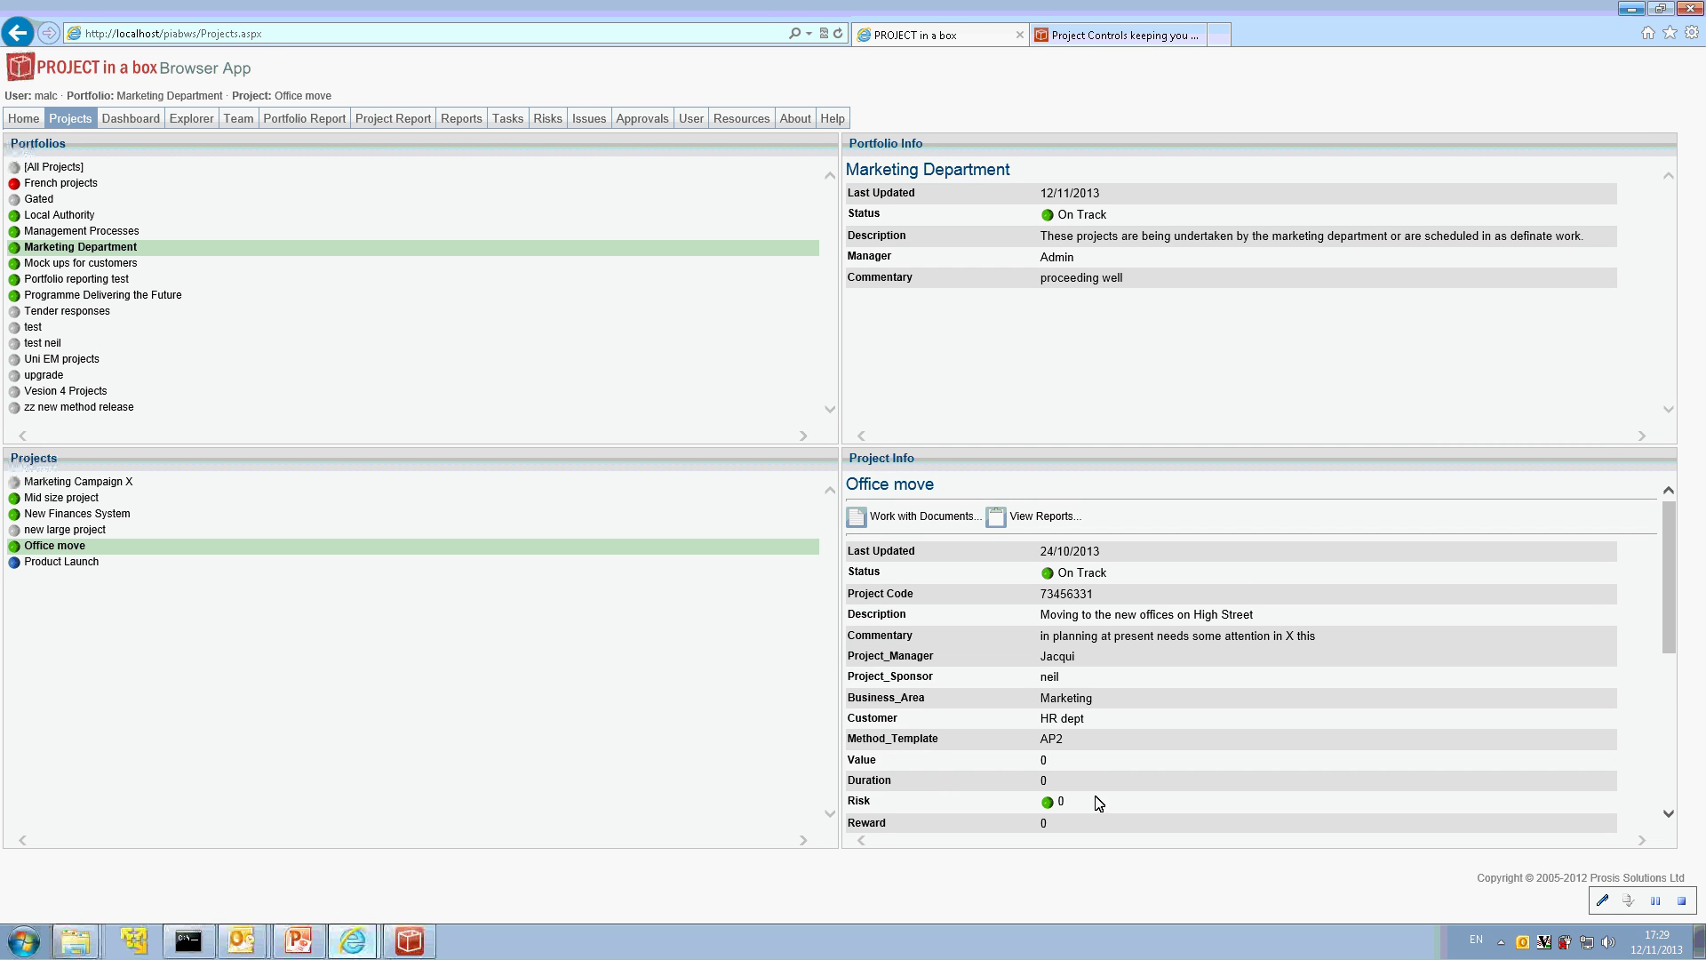
pyautogui.moveTo(1669, 558); pyautogui.dragTo(1671, 710)
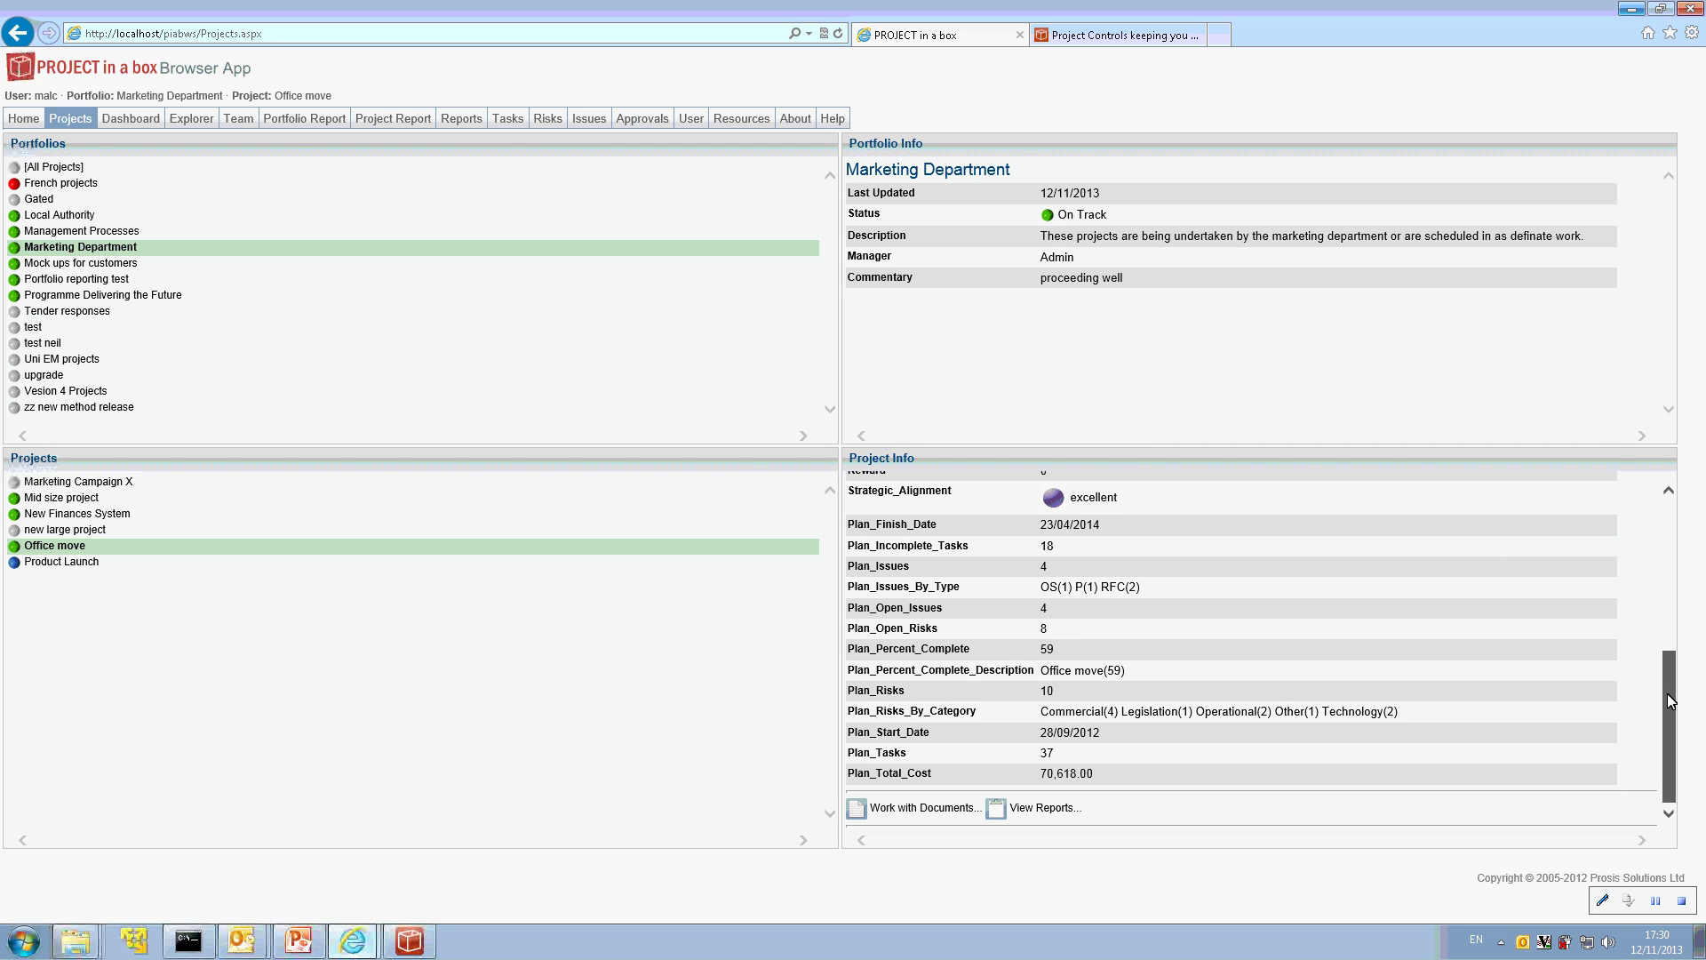
pyautogui.moveTo(1669, 701); pyautogui.dragTo(1683, 531)
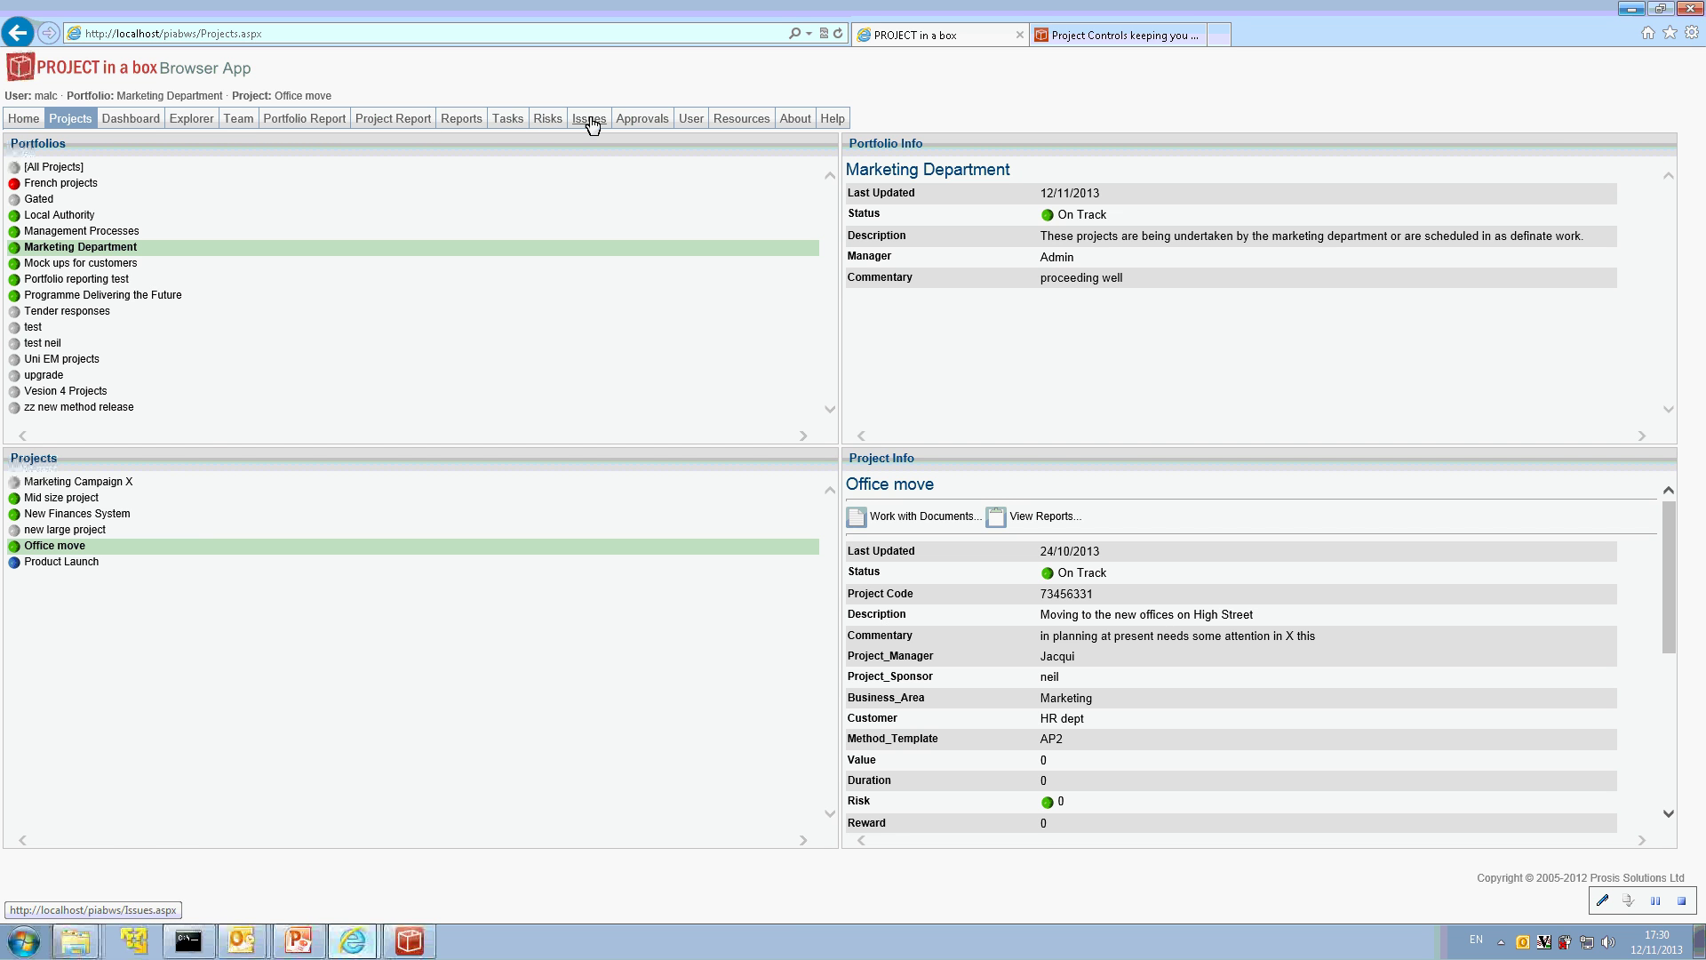
# Load Project Risks in the (Global) Top 10 Risks by Residual Expected Value view, showing 8 risks.
pyautogui.click(547, 121)
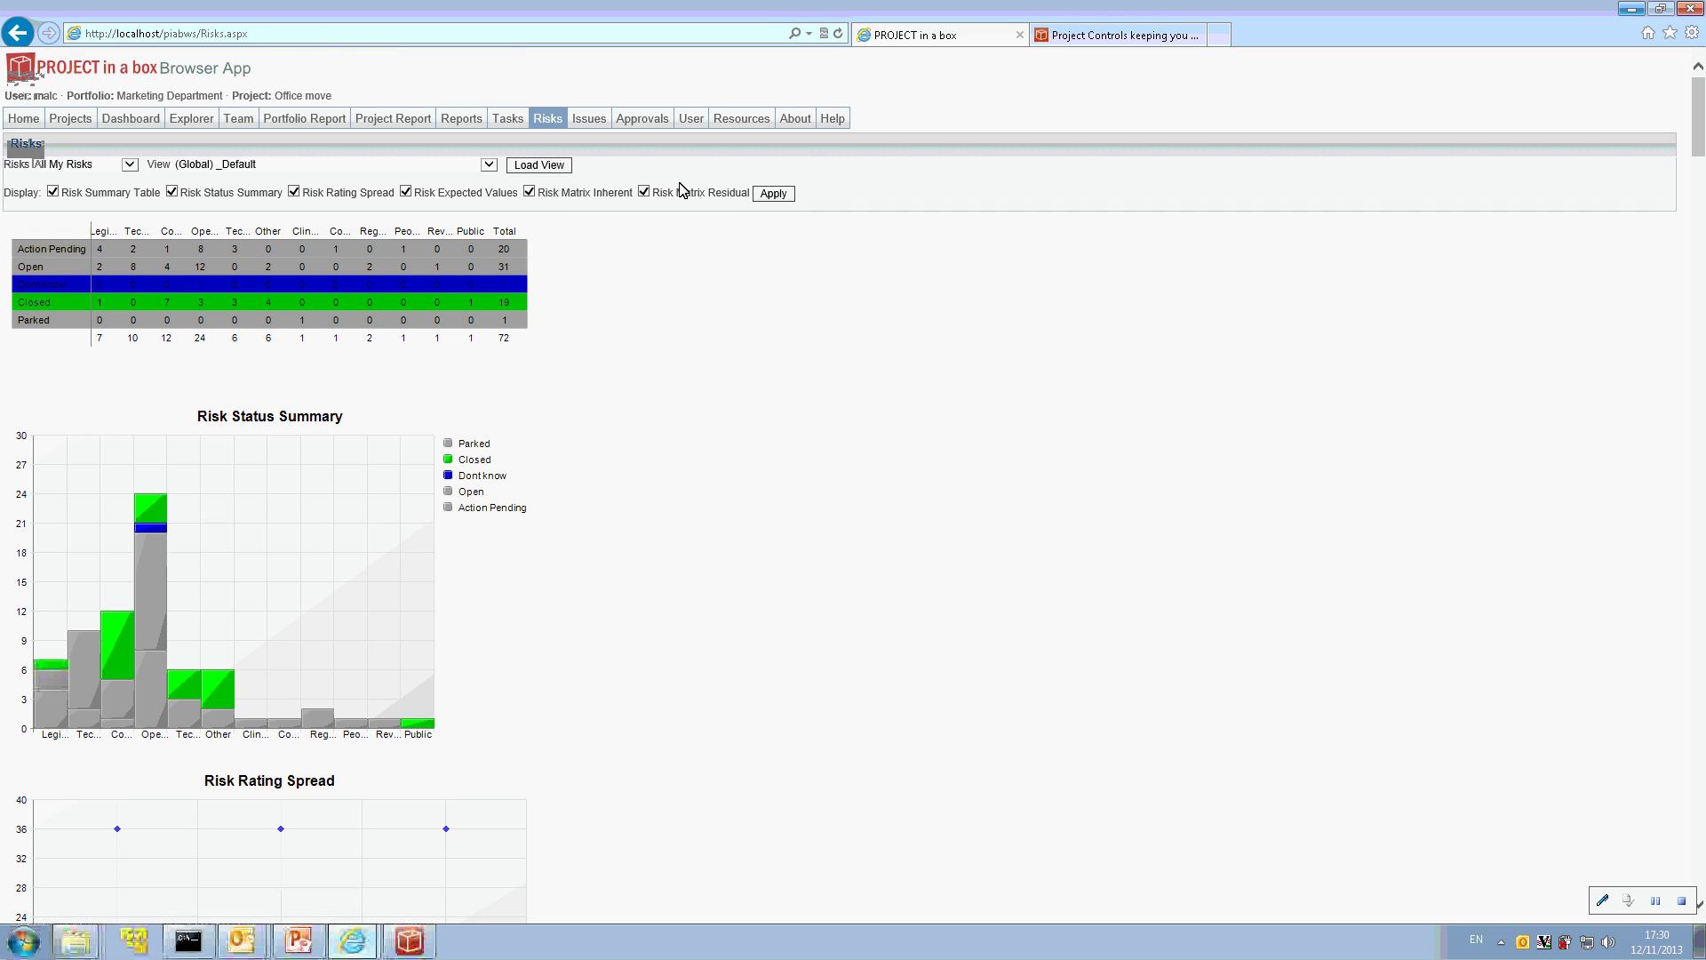
pyautogui.click(133, 168)
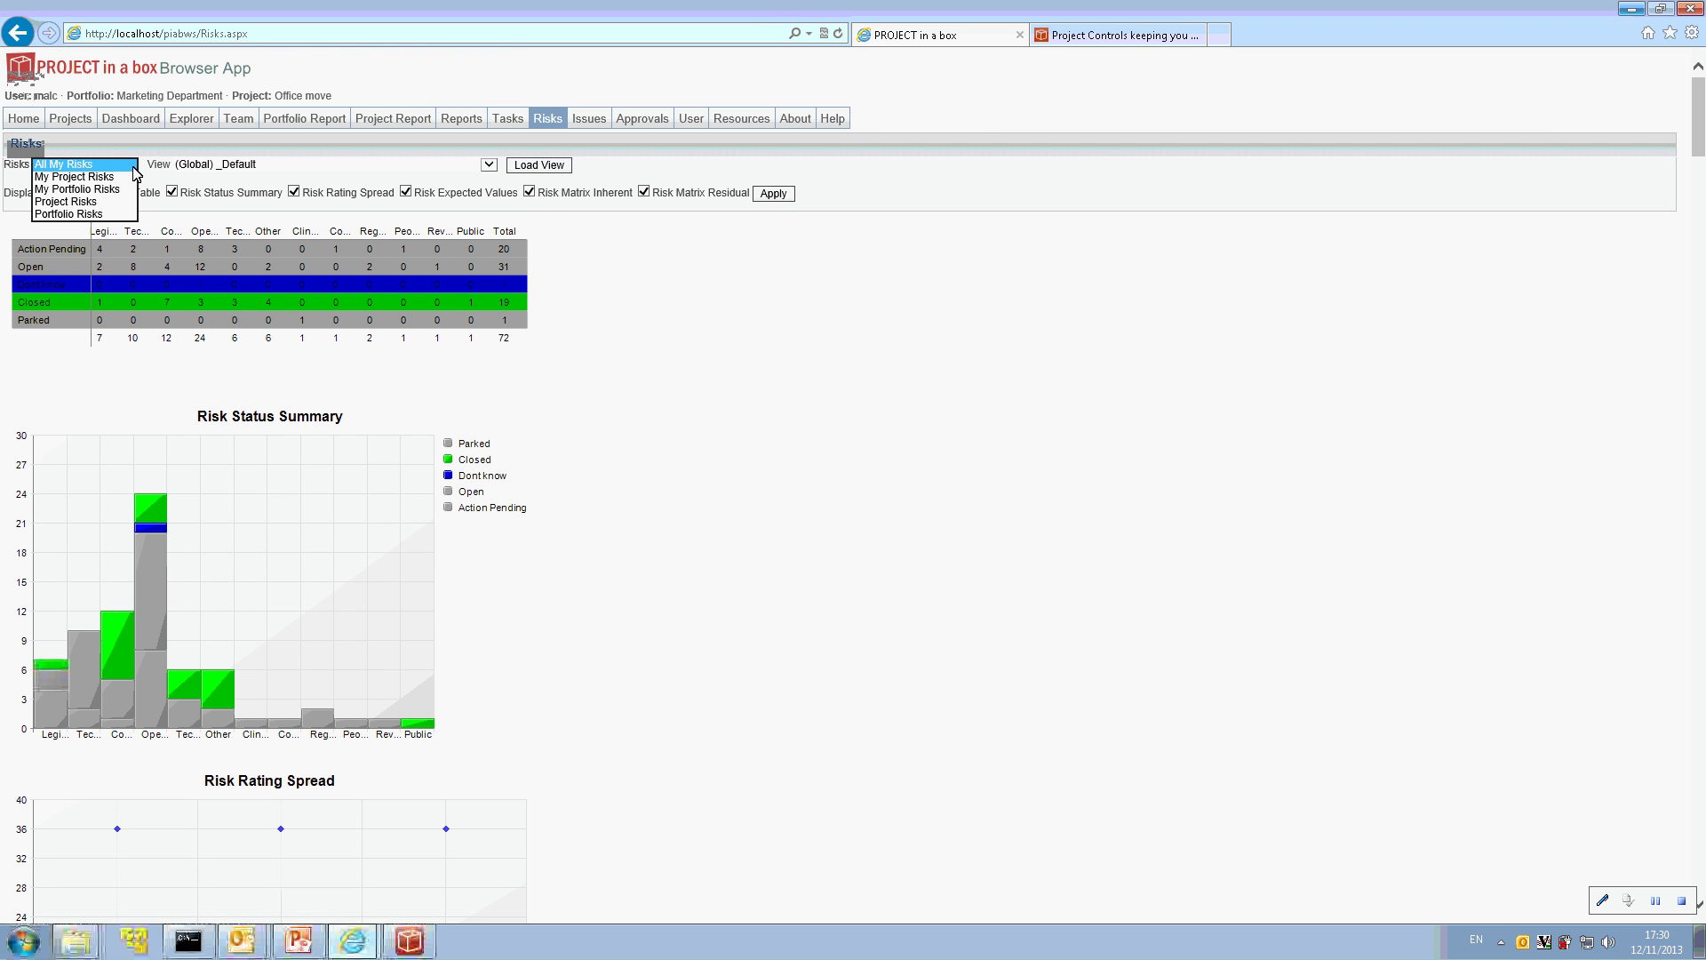
pyautogui.click(93, 203)
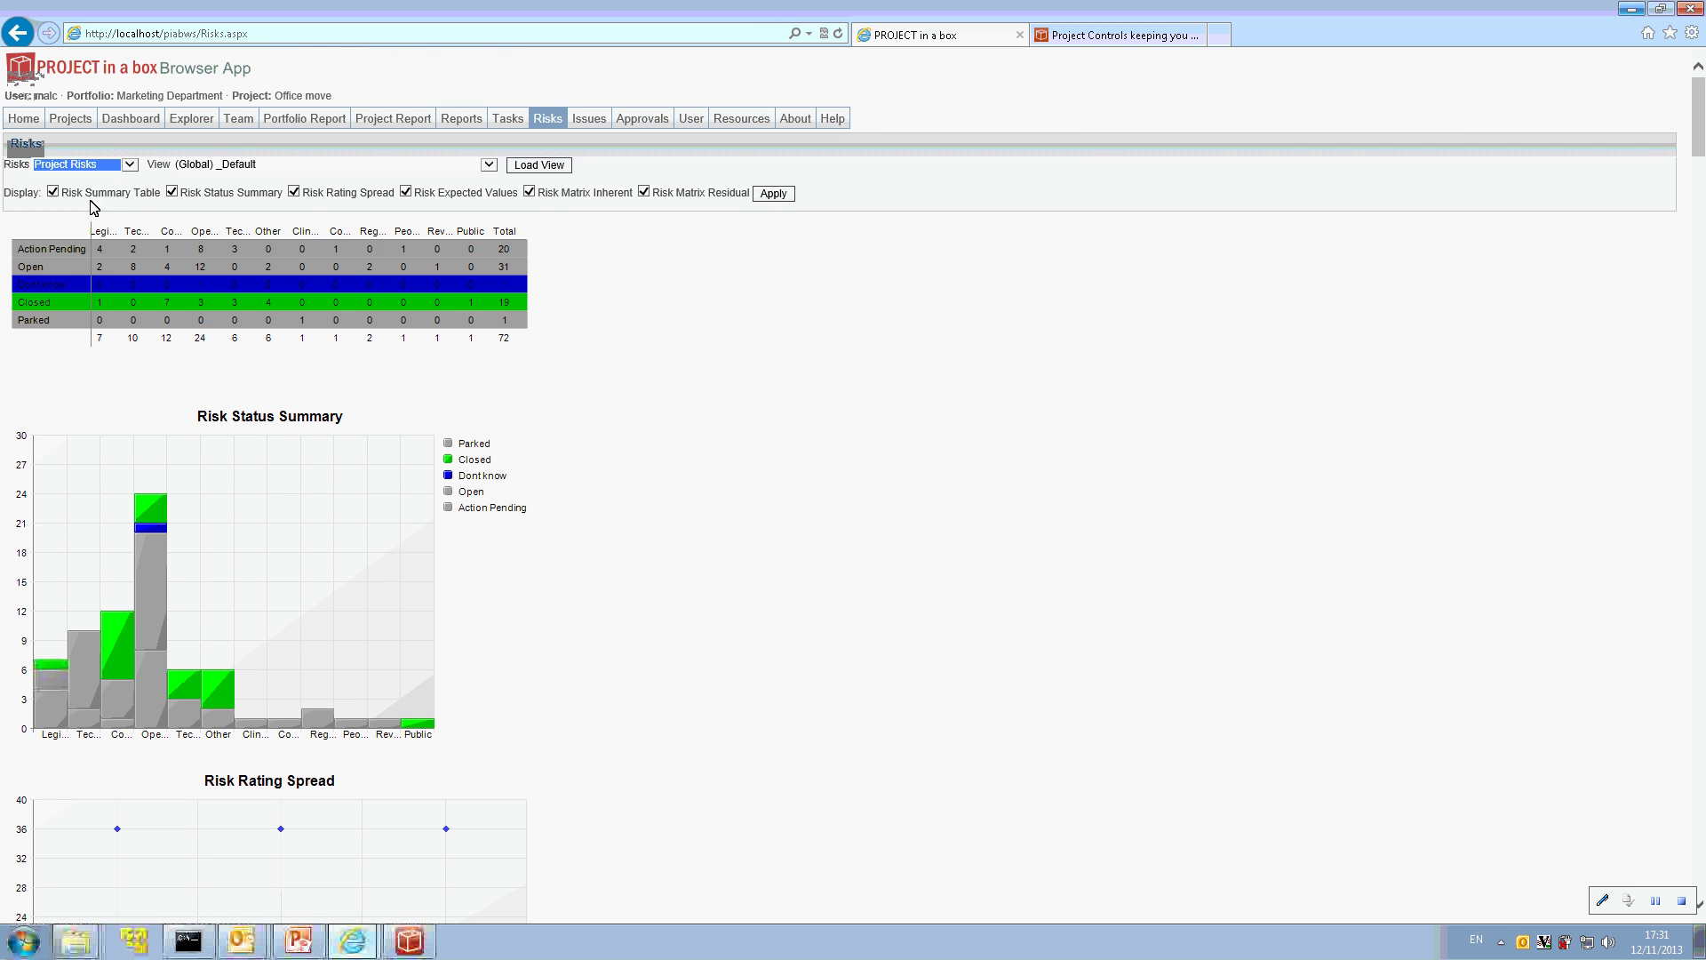
pyautogui.click(480, 165)
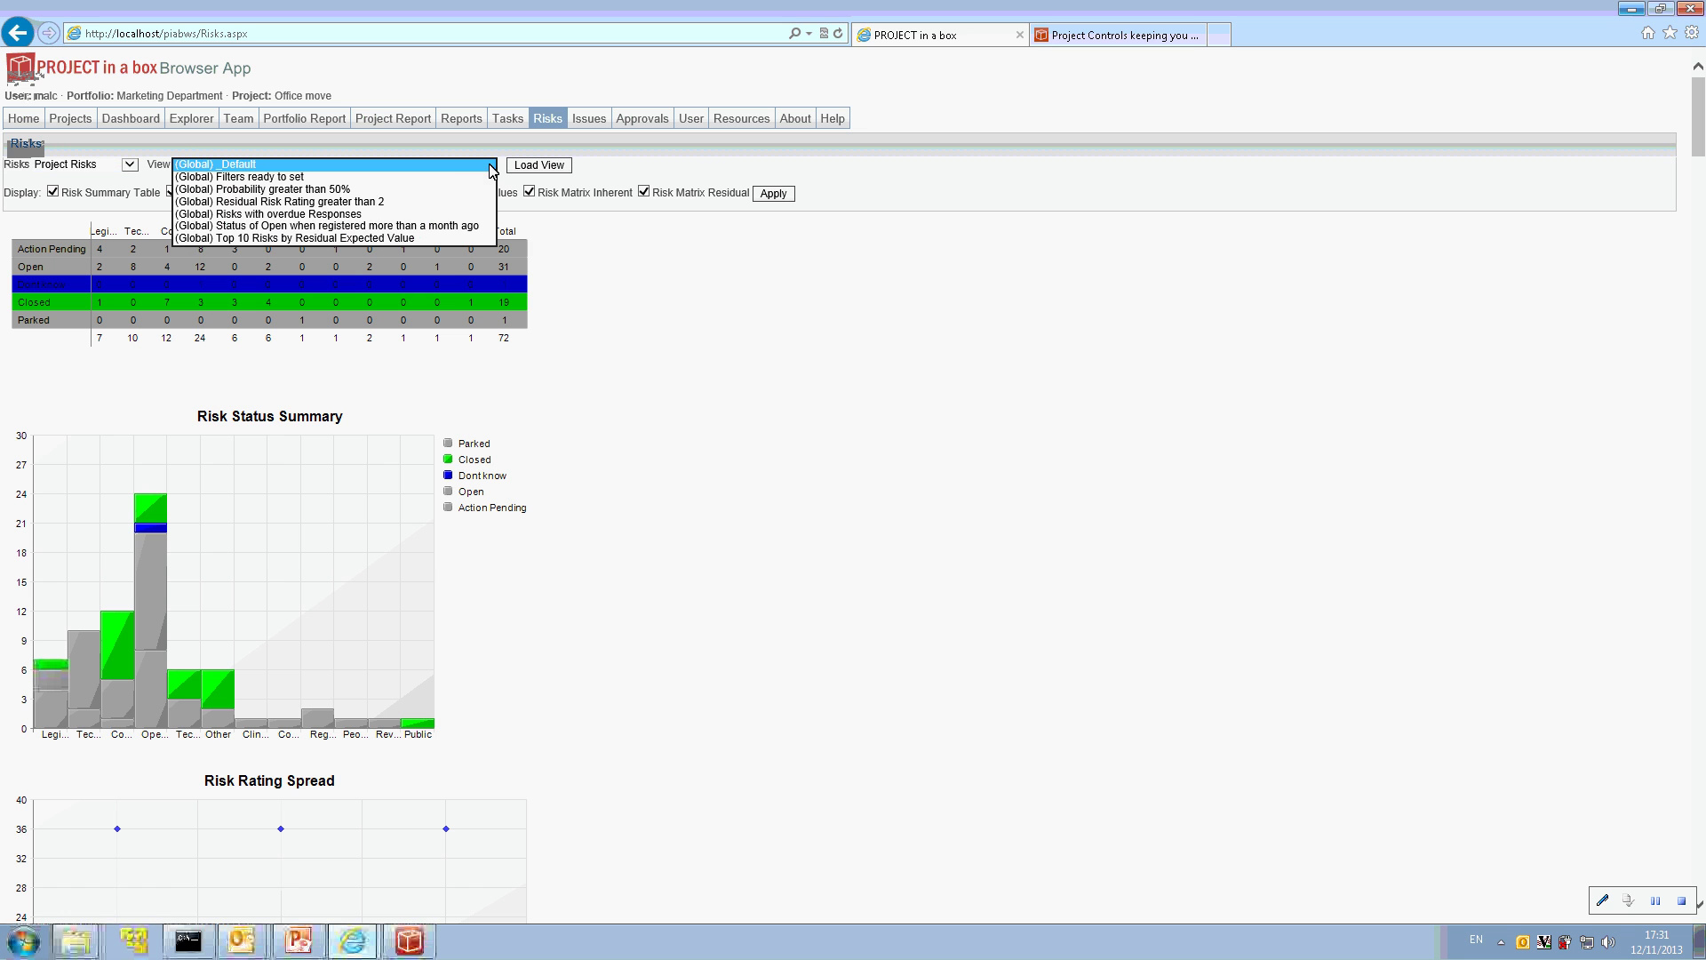
pyautogui.click(334, 238)
pyautogui.click(542, 165)
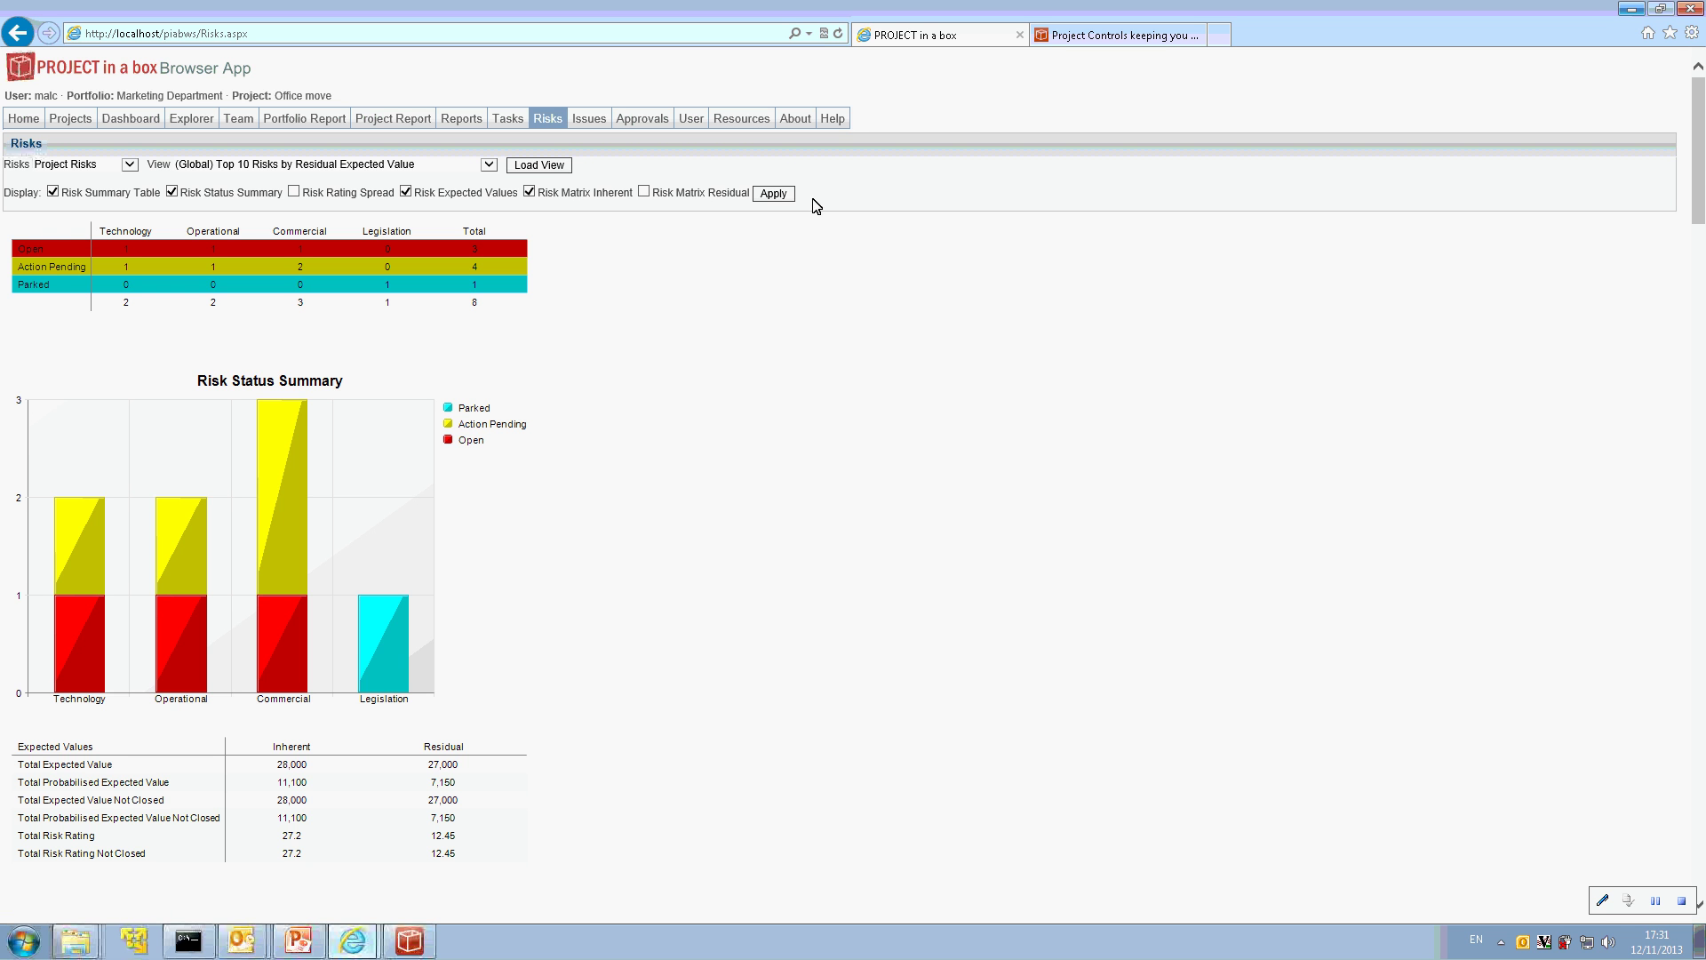
pyautogui.scroll(-8, 1698, 151)
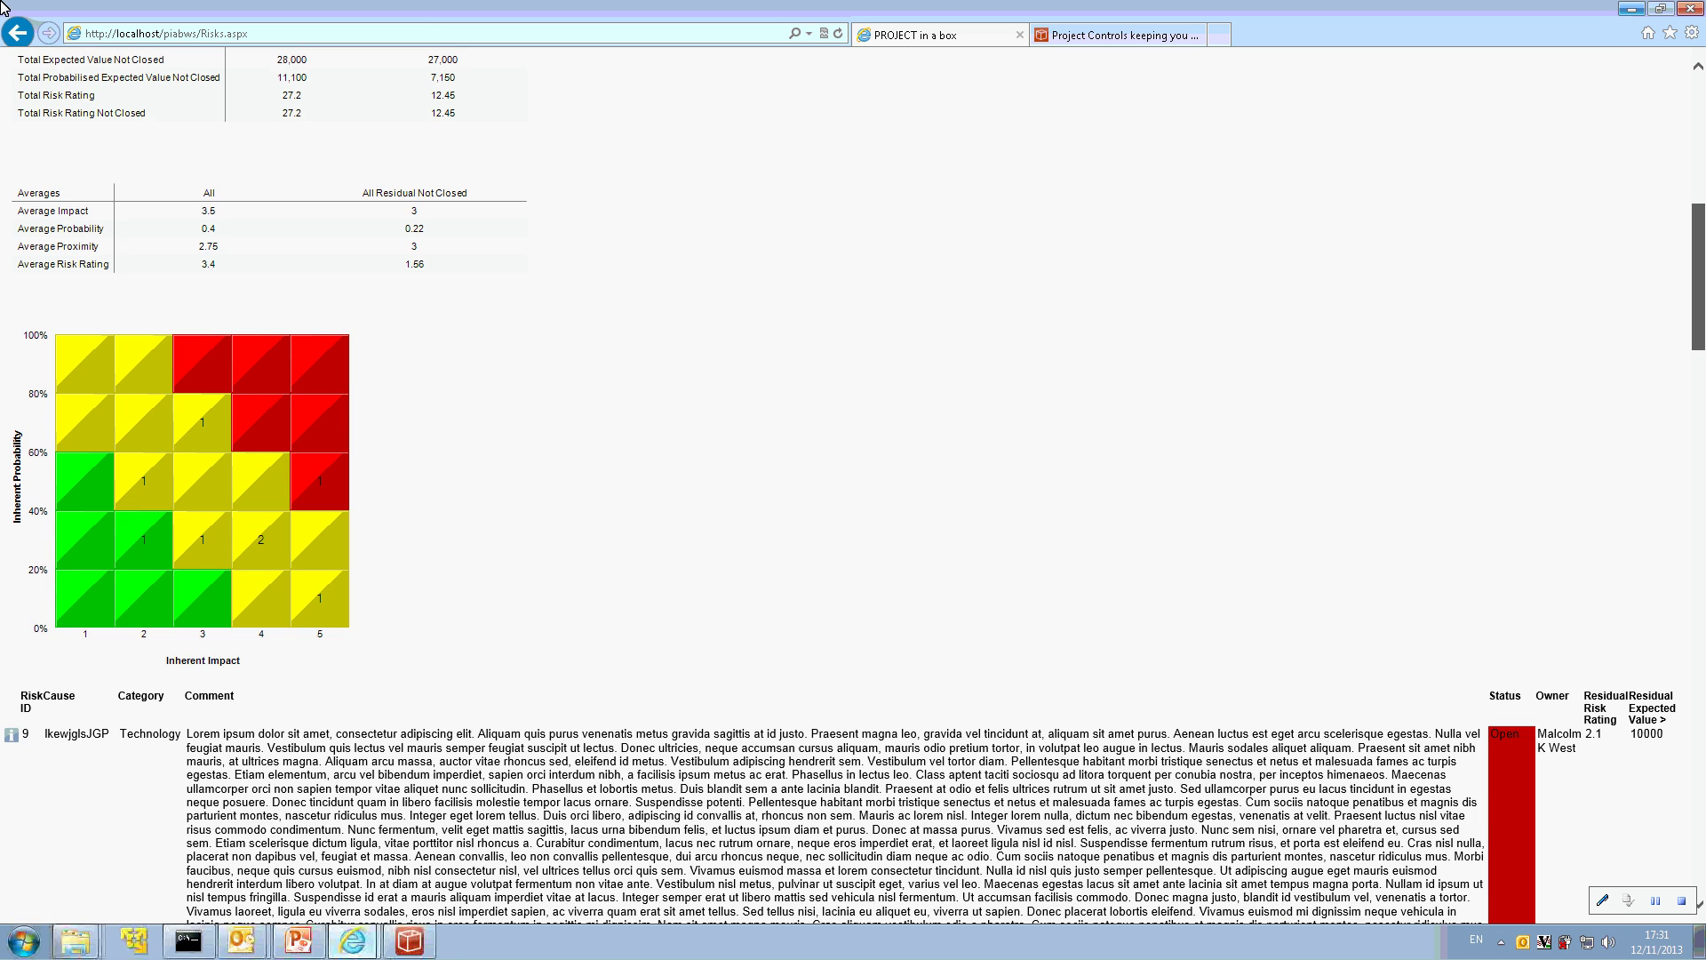
pyautogui.scroll(8, 511, 186)
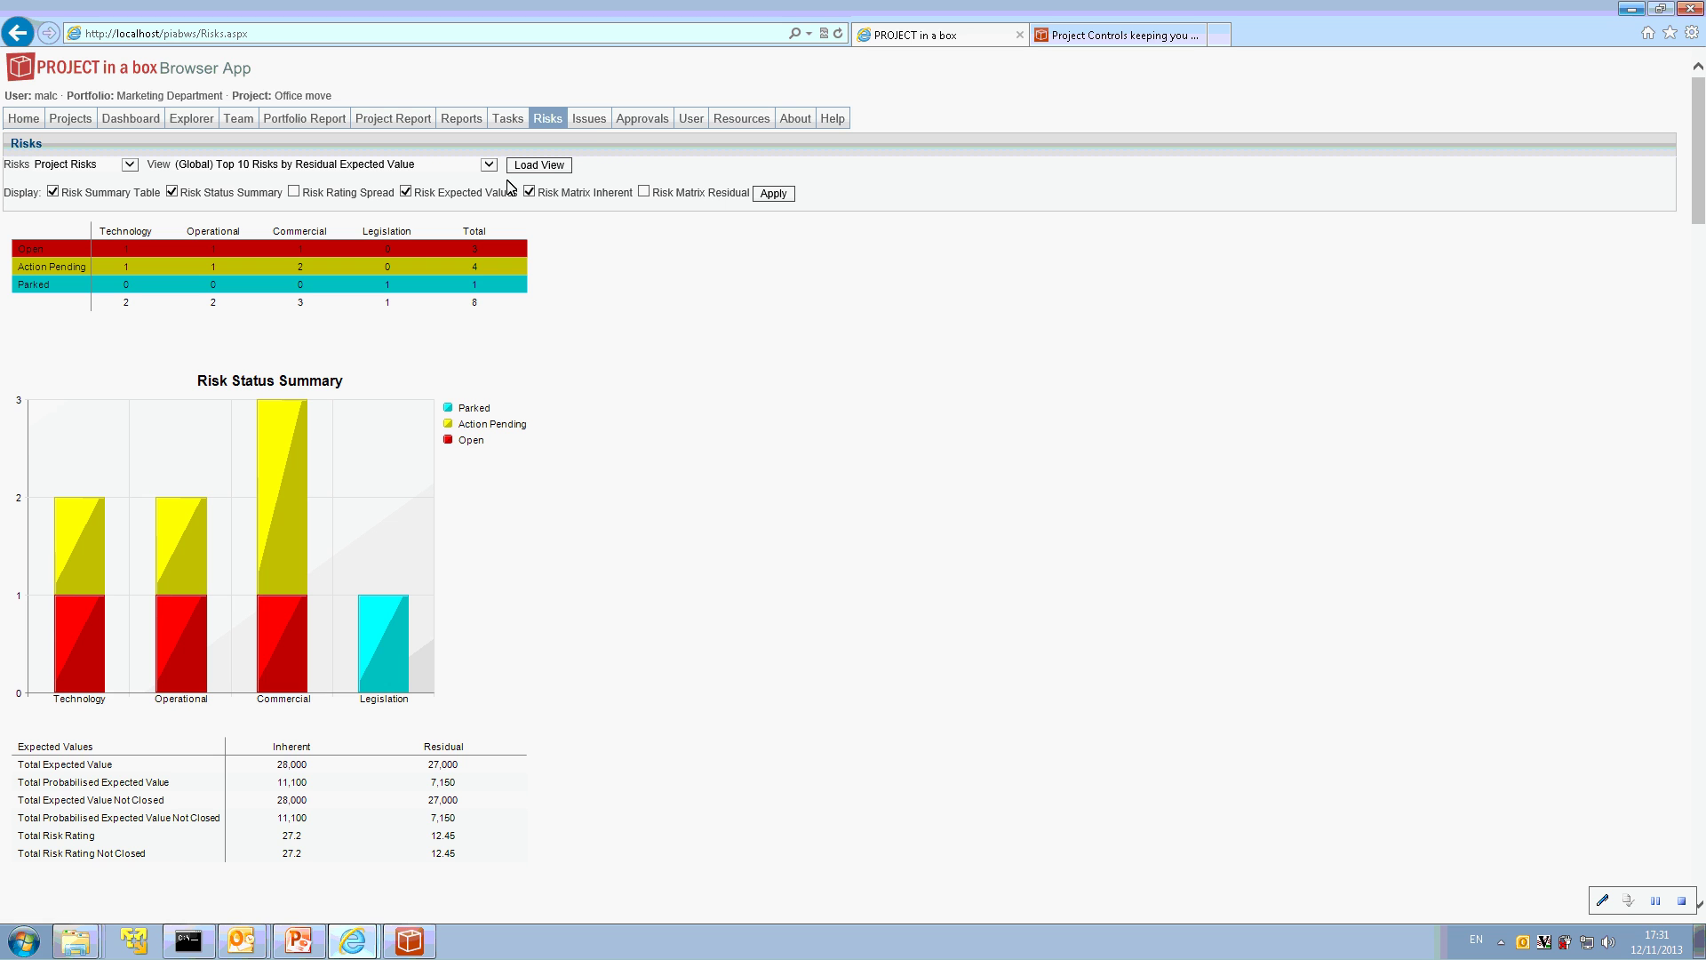
# Show the Issues page with 30 issues by type and status, Issue Status Summary and Issue Indicator charts.
pyautogui.click(590, 121)
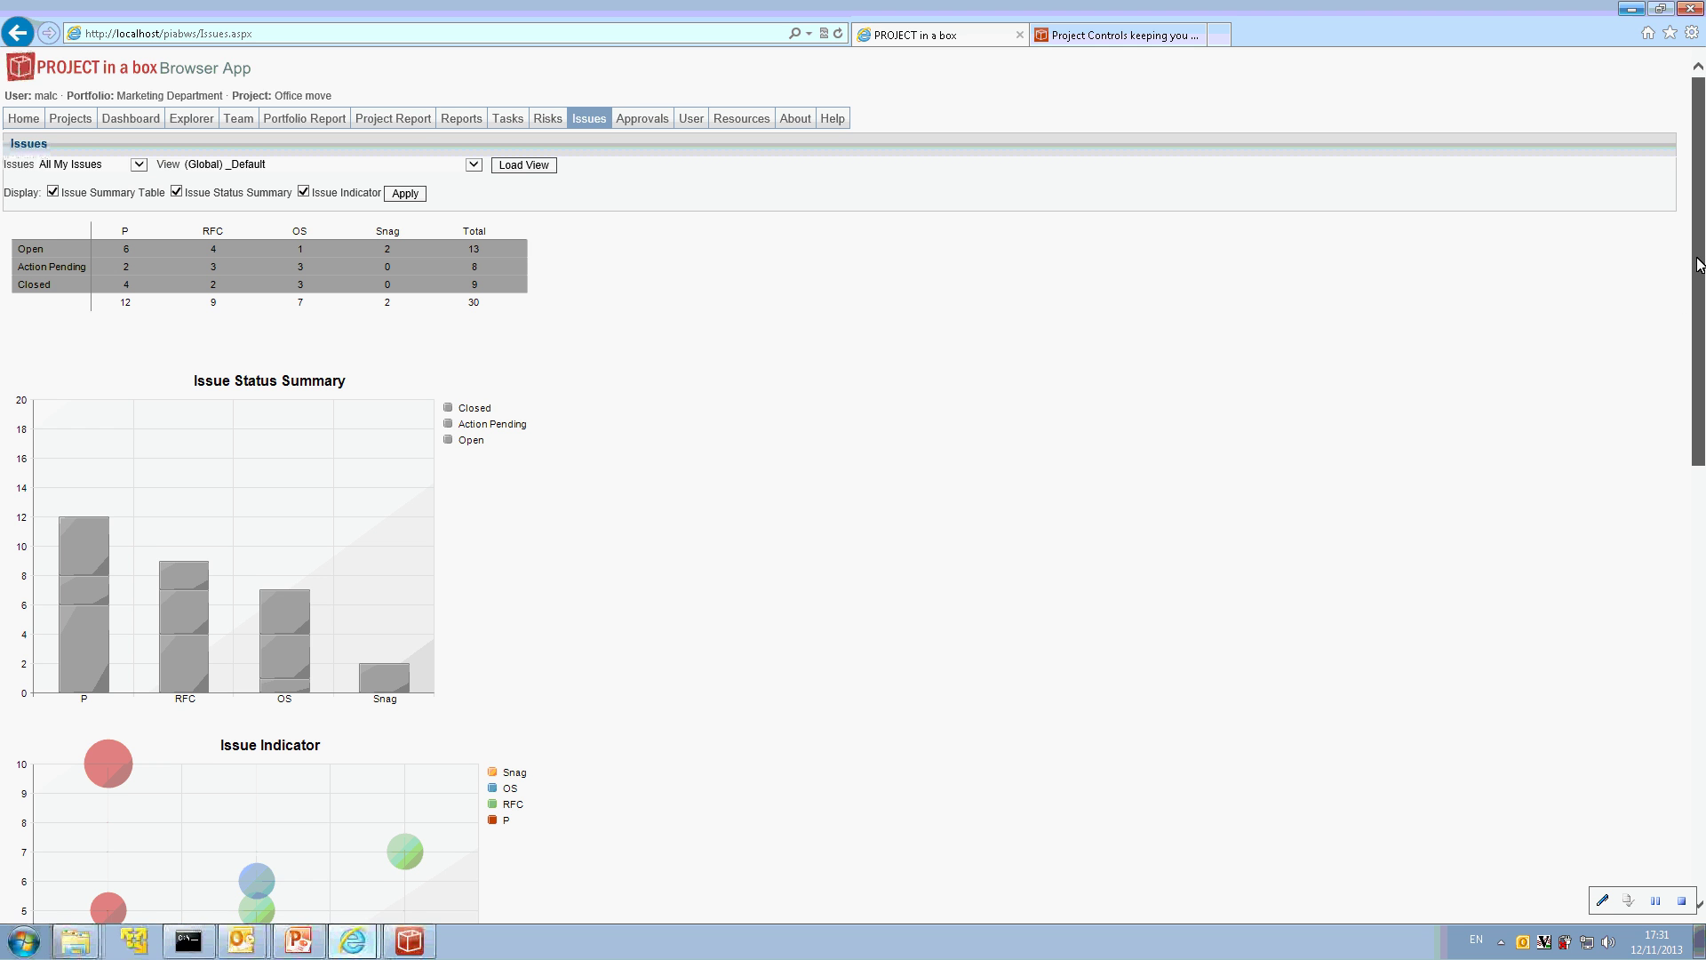
pyautogui.moveTo(1699, 265); pyautogui.dragTo(2, 7)
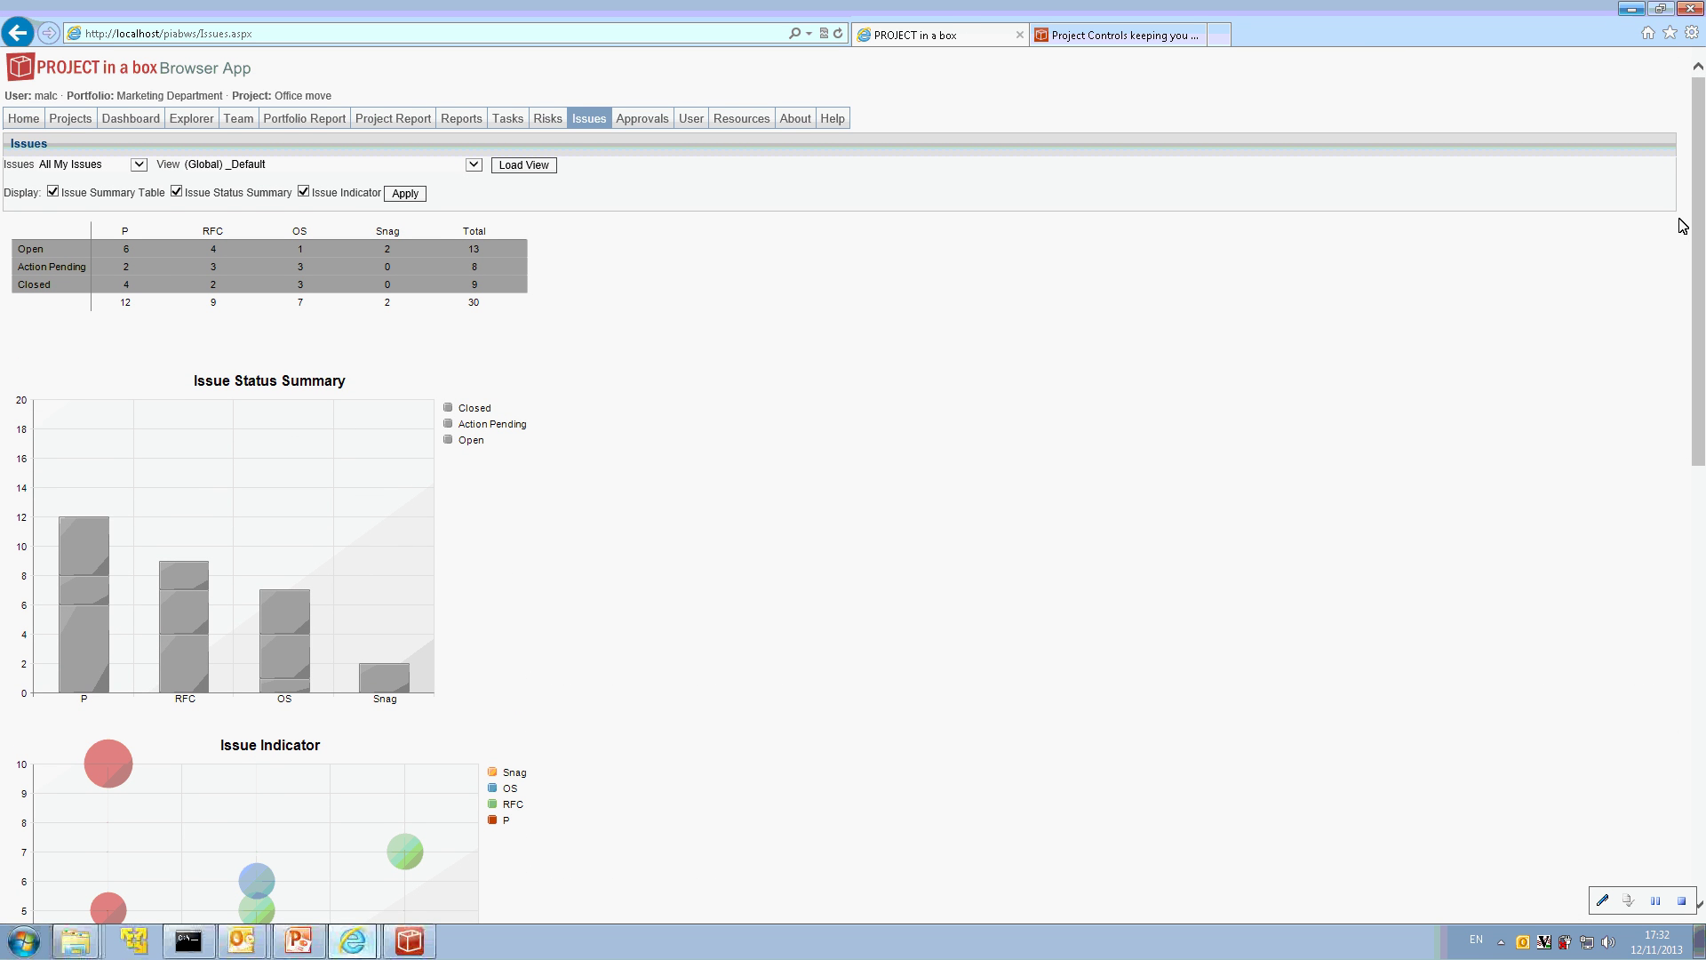
# Minimize the browser to reveal Manager Home and the Office move File Explorer in the desktop client.
pyautogui.click(1632, 9)
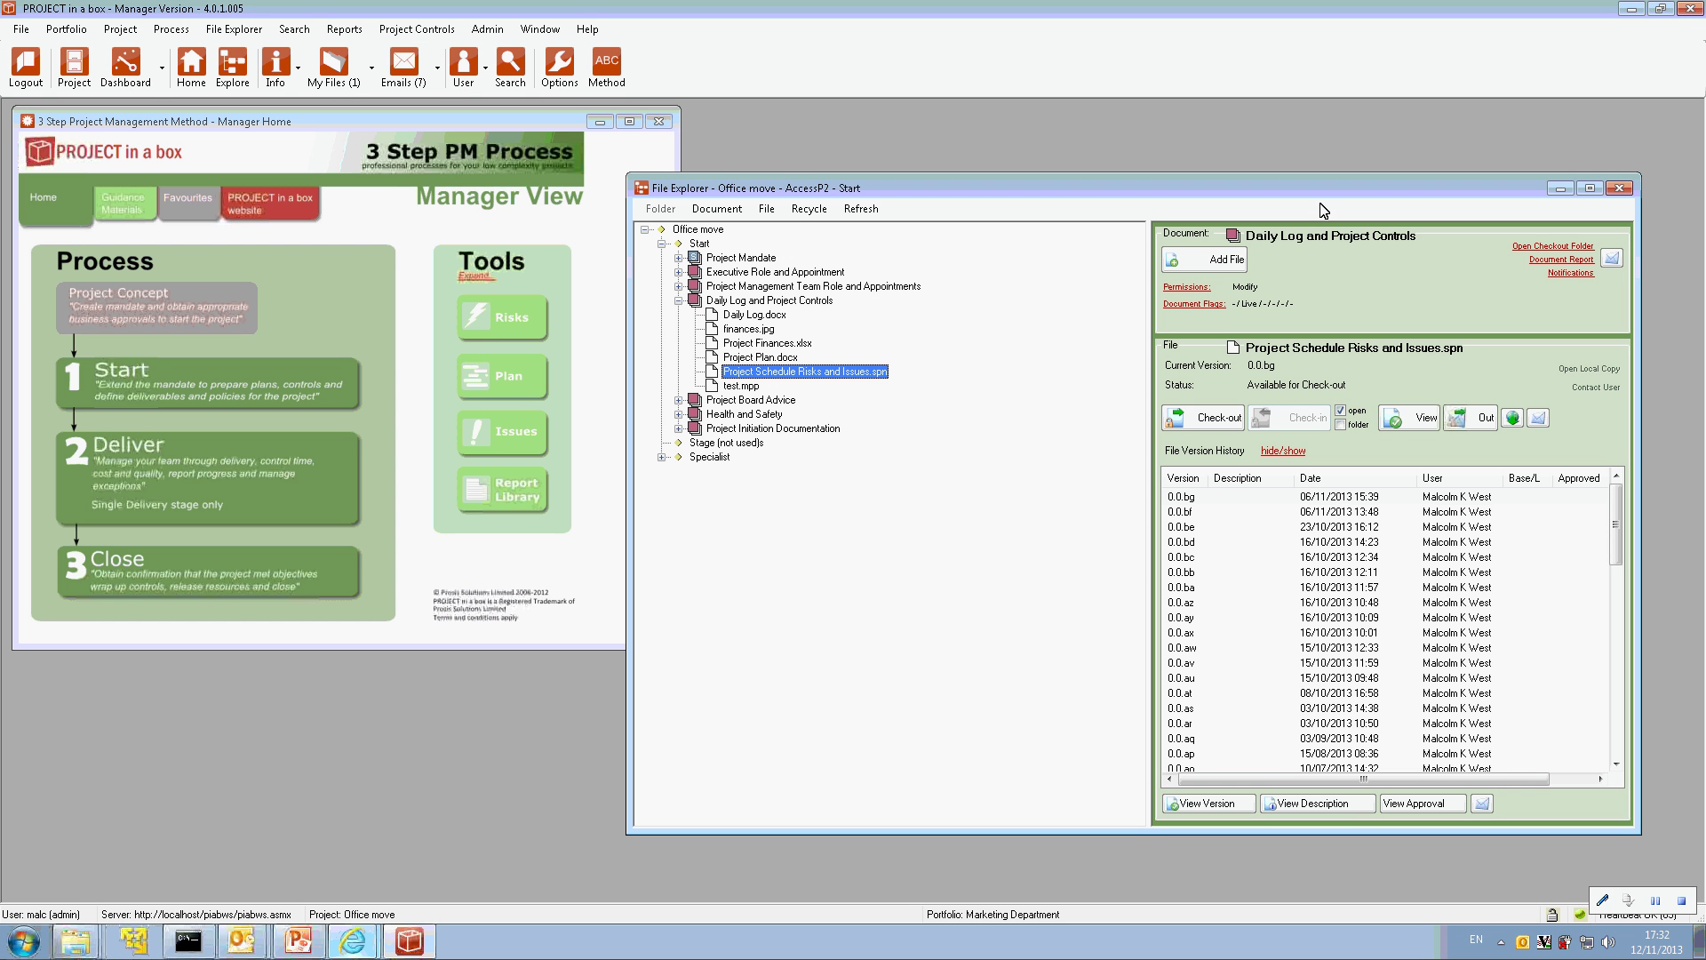